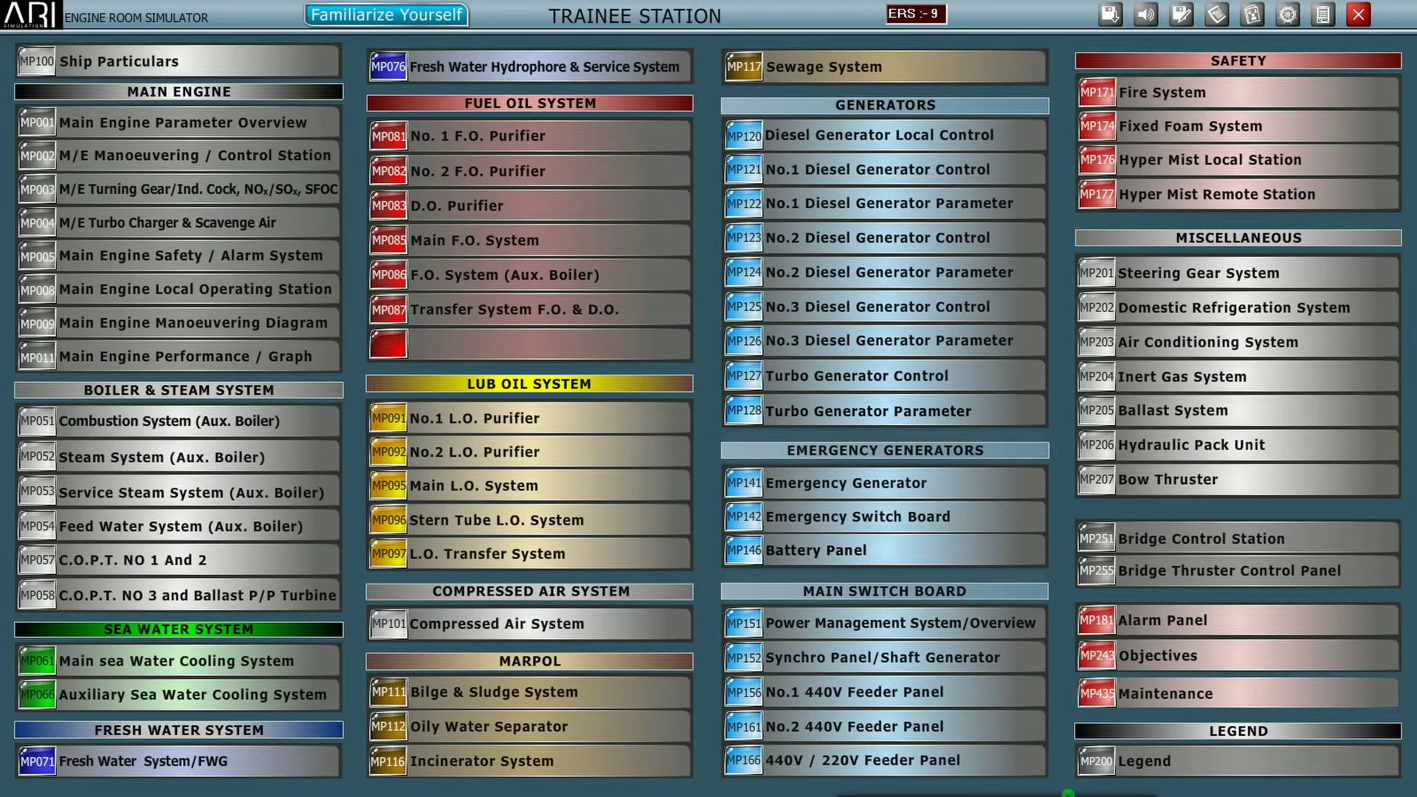
Review the auxiliary boiler steam and service steam diagrams, the boiler and main F.O. systems, and No.1 F.O. Purifier.
left_click(192, 457)
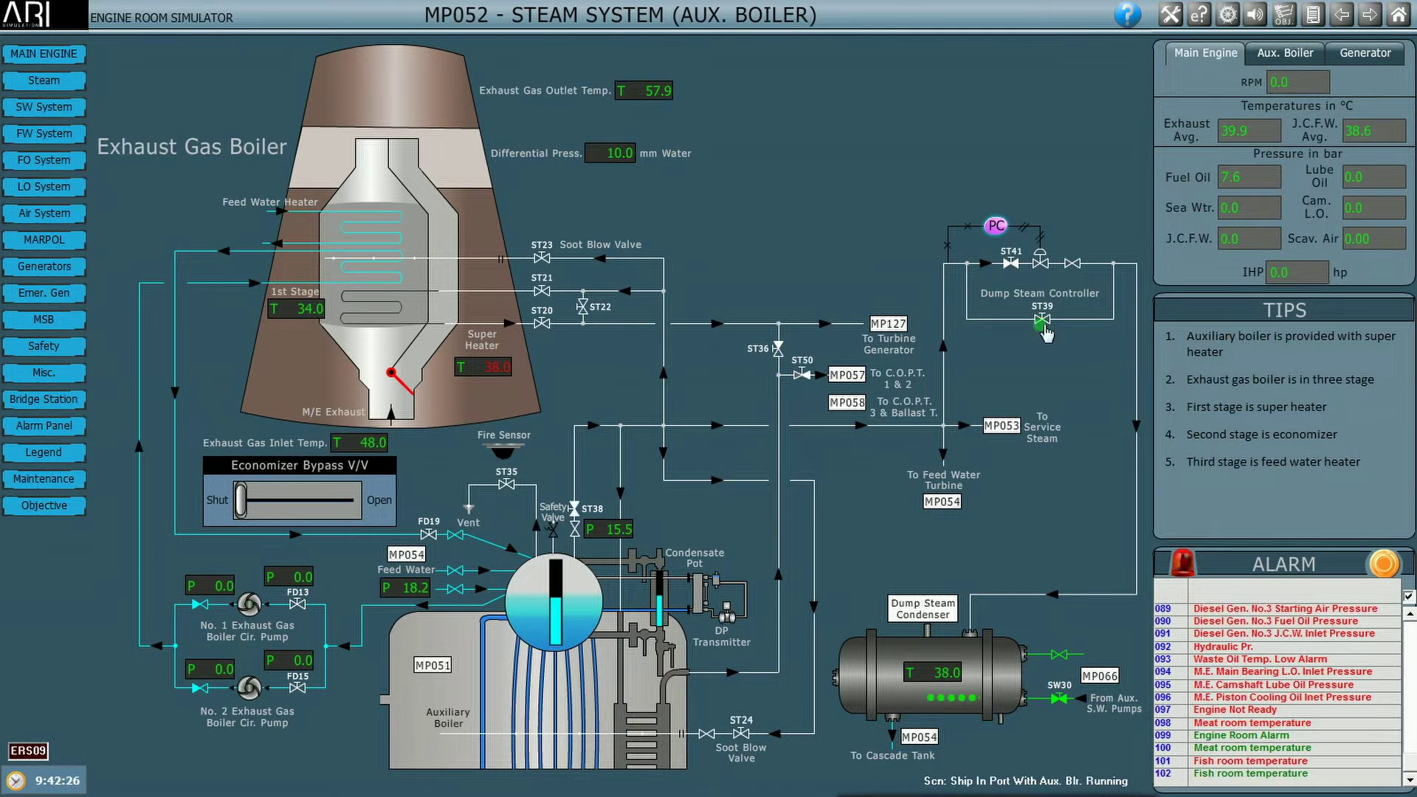
left_click(1003, 426)
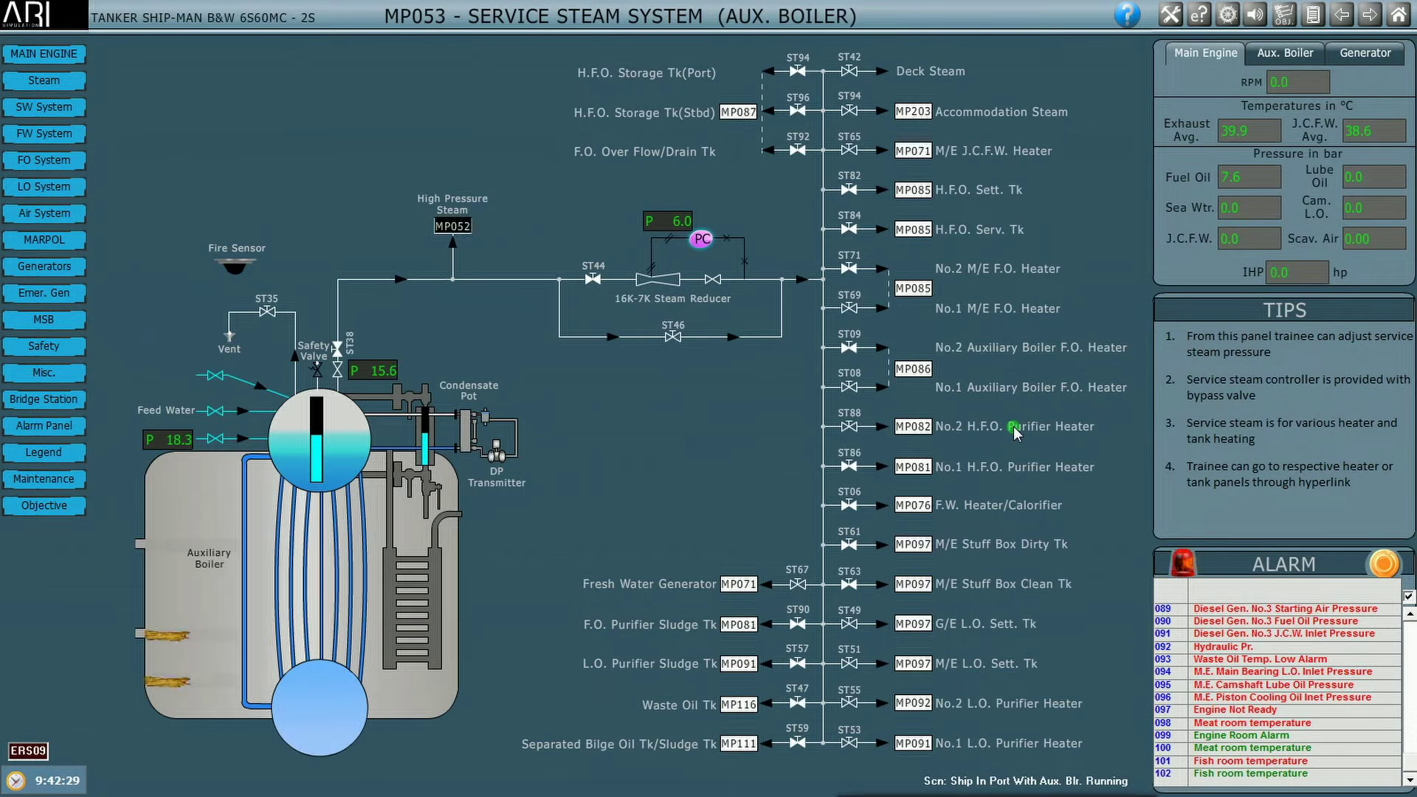
left_click(47, 160)
left_click(65, 298)
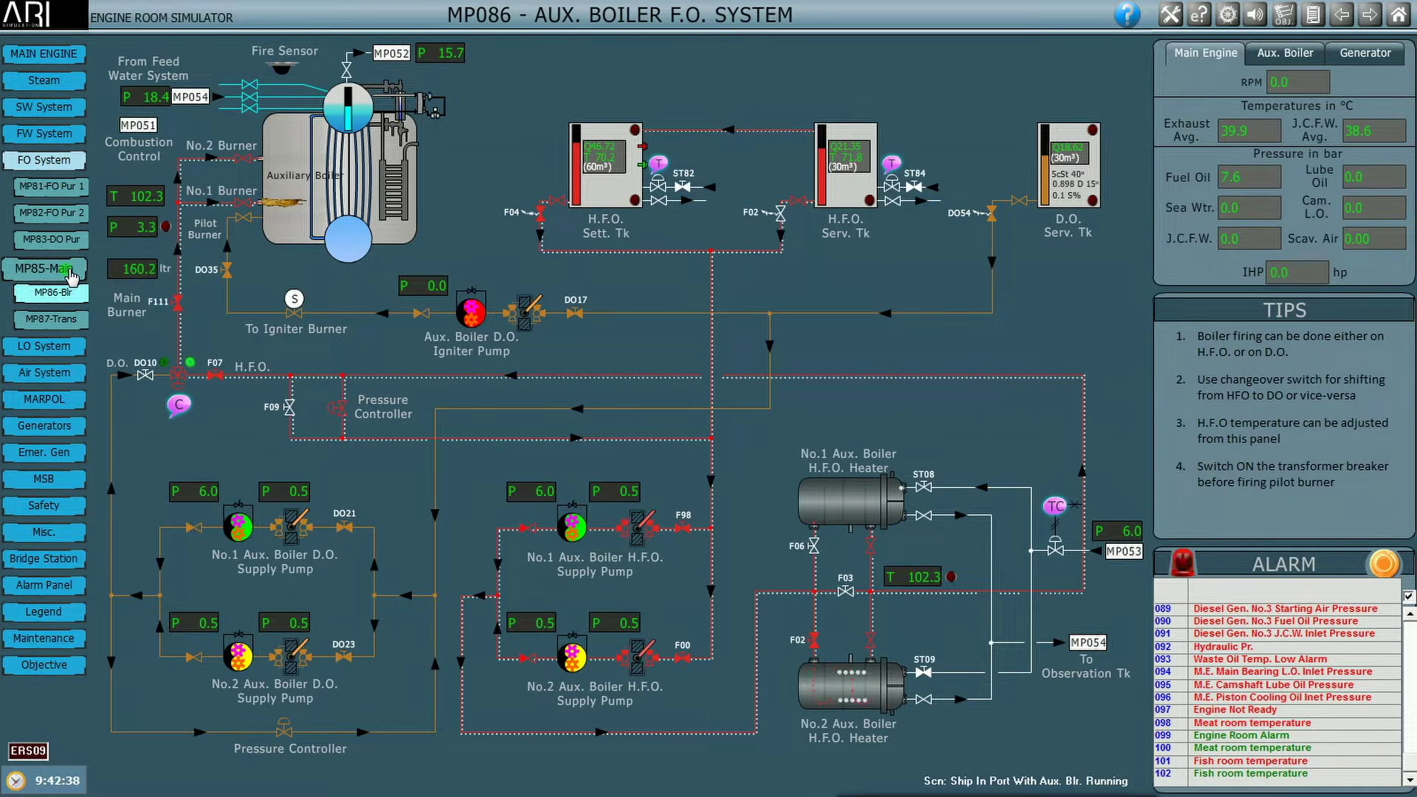
left_click(69, 270)
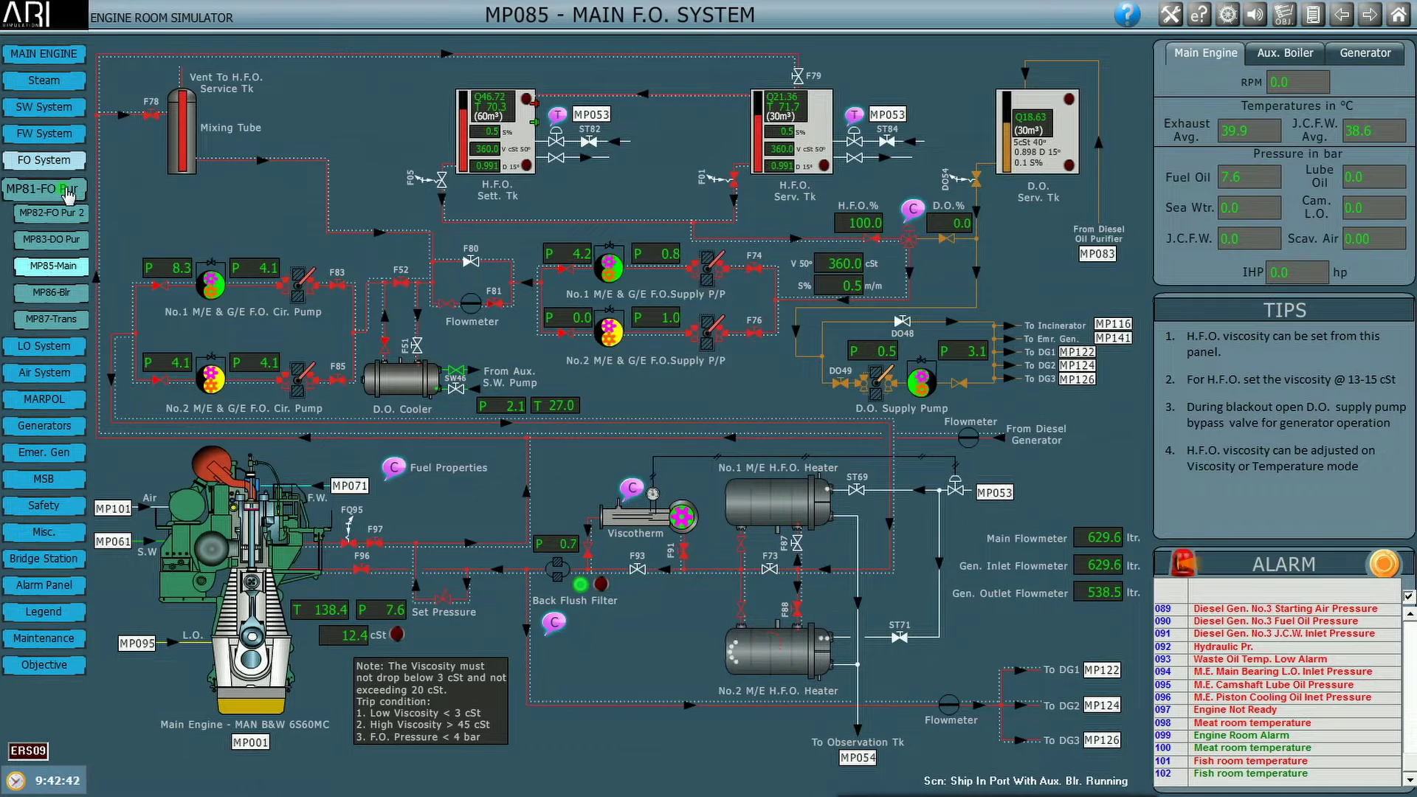
left_click(66, 192)
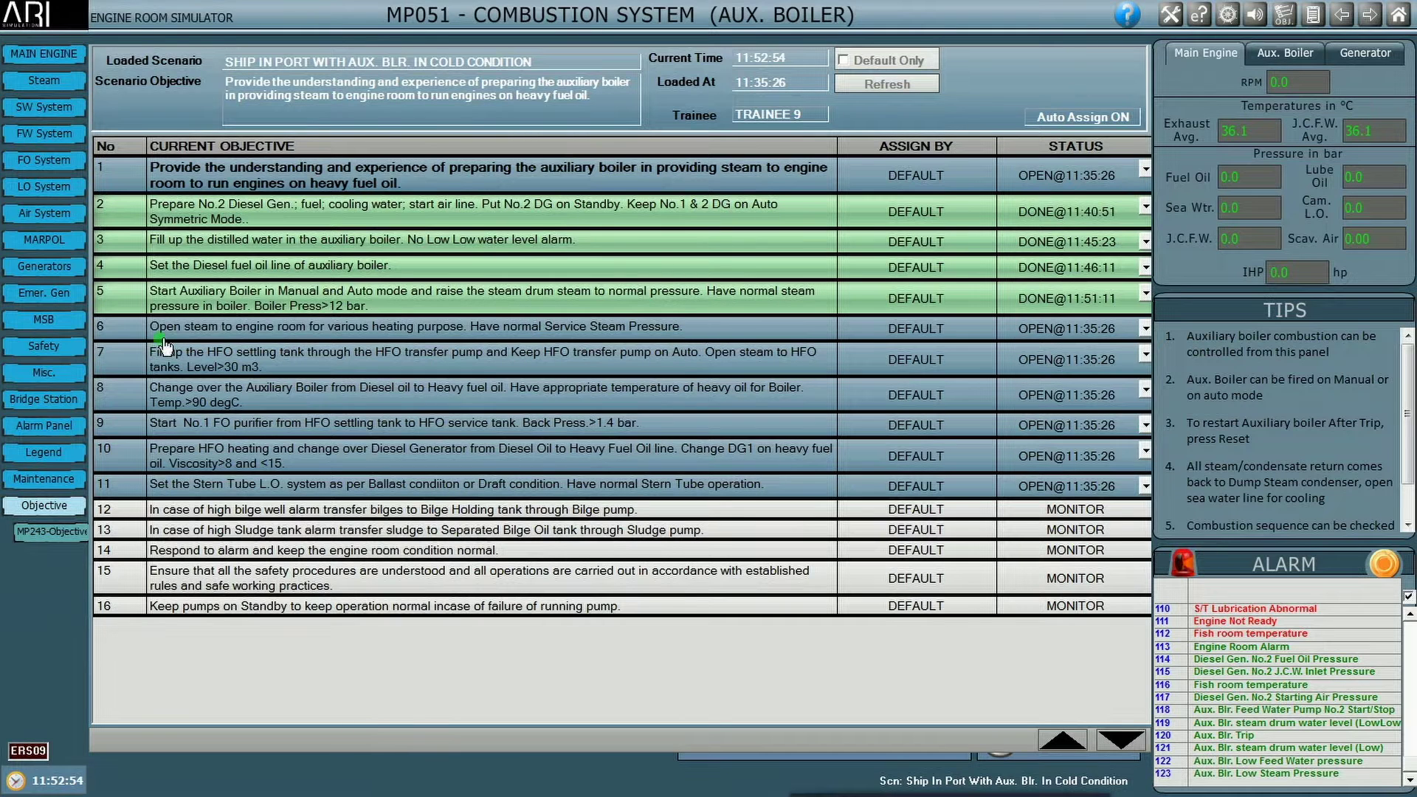
Set the 10K Steam Controller in the auxiliary boiler's service steam system to 7.0 bar and apply it.
left_click(48, 81)
left_click(50, 107)
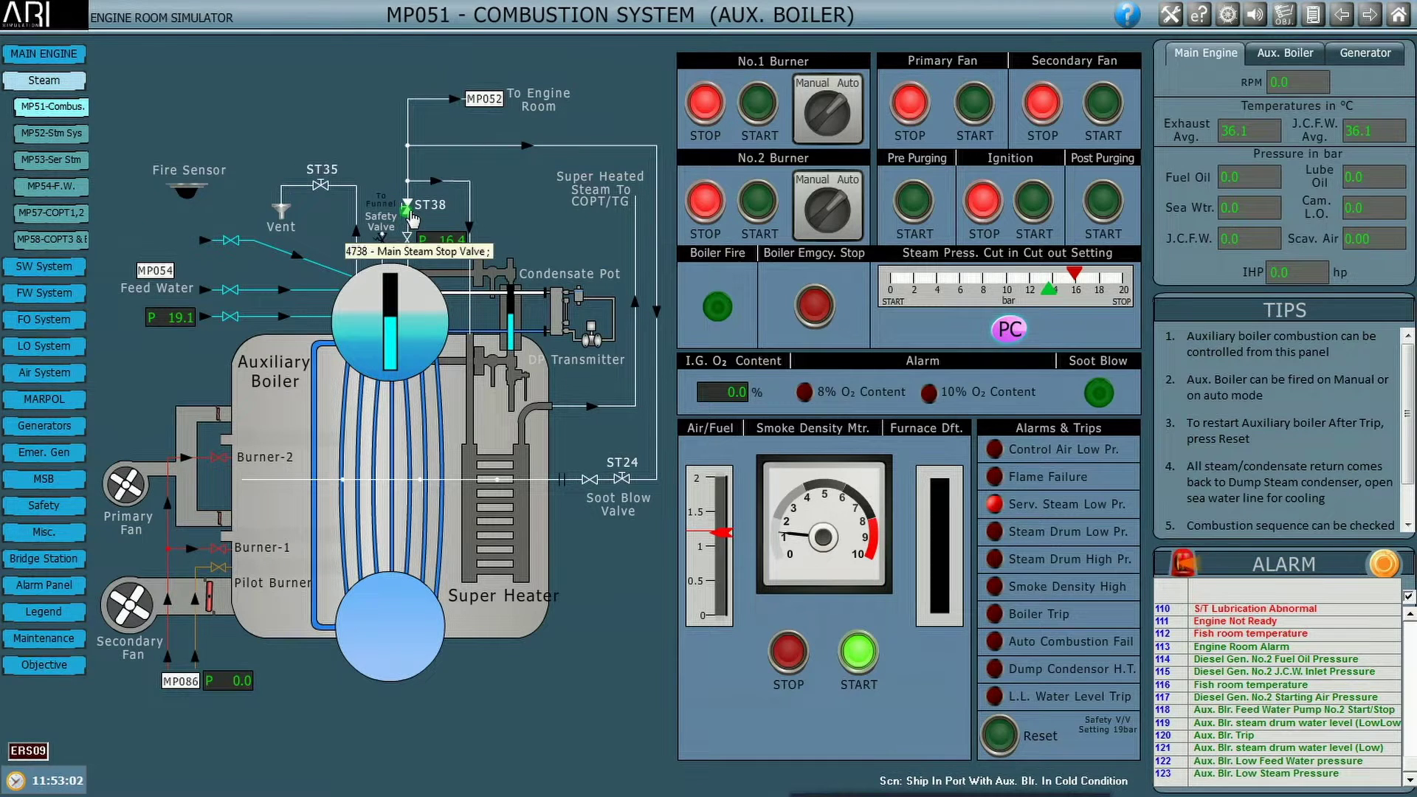
left_click(486, 101)
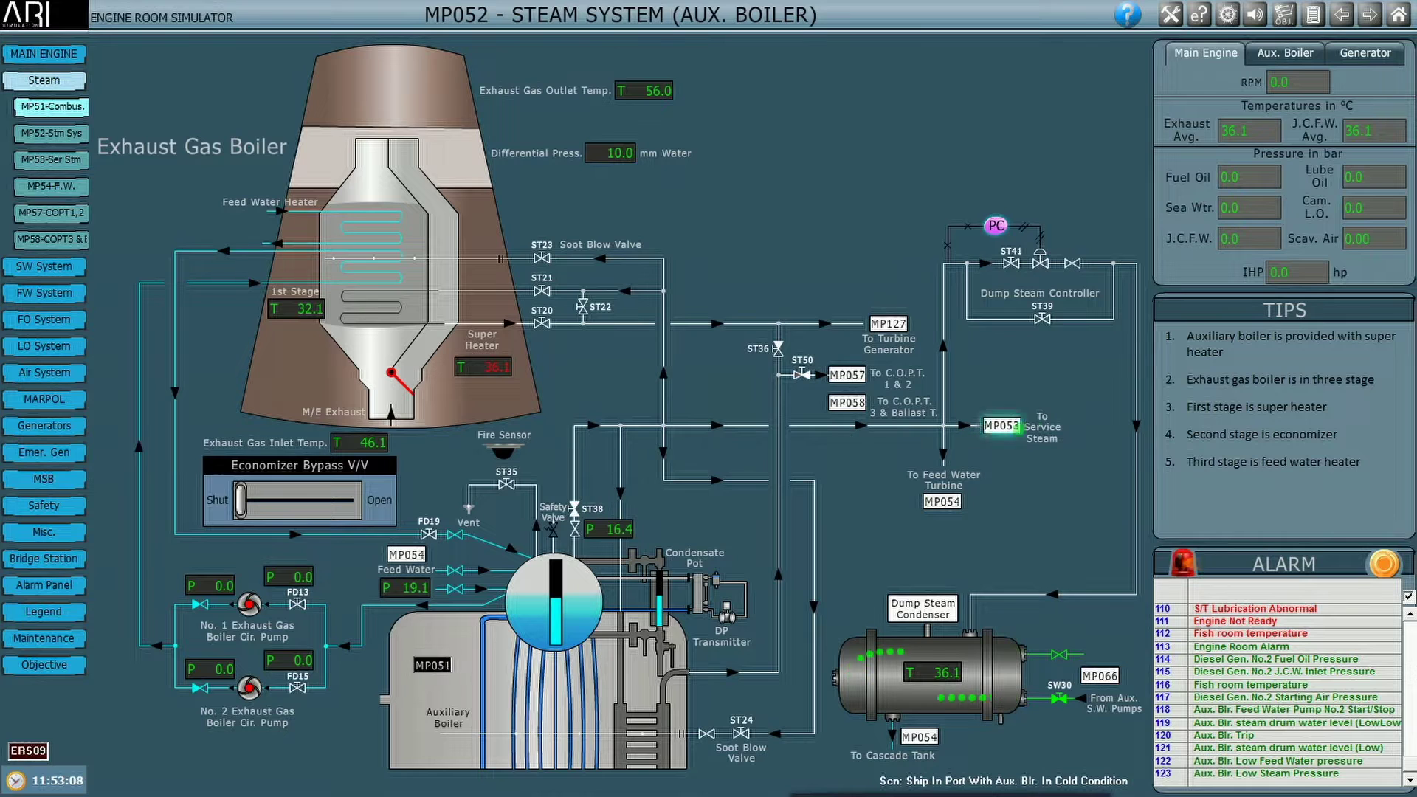
left_click(1002, 426)
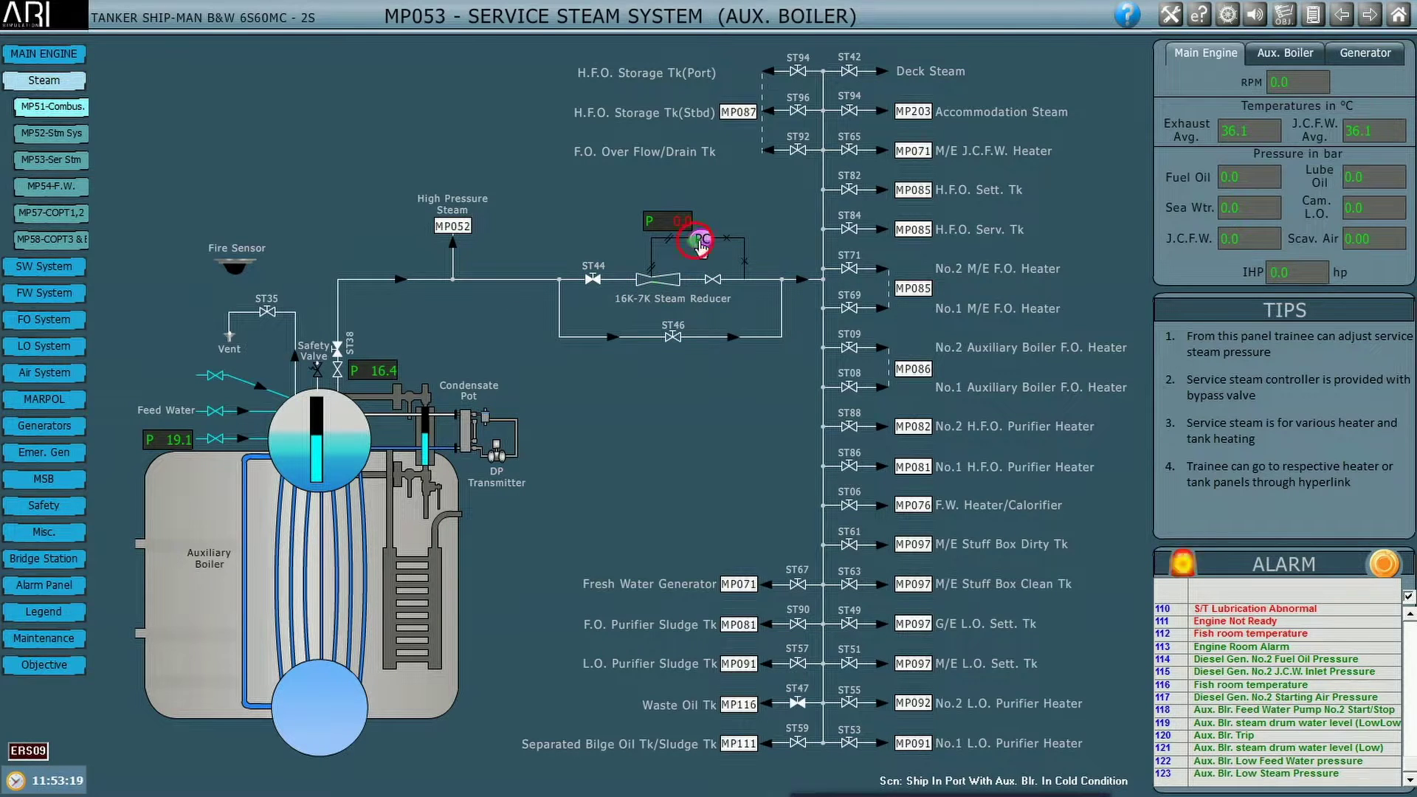
left_click(701, 238)
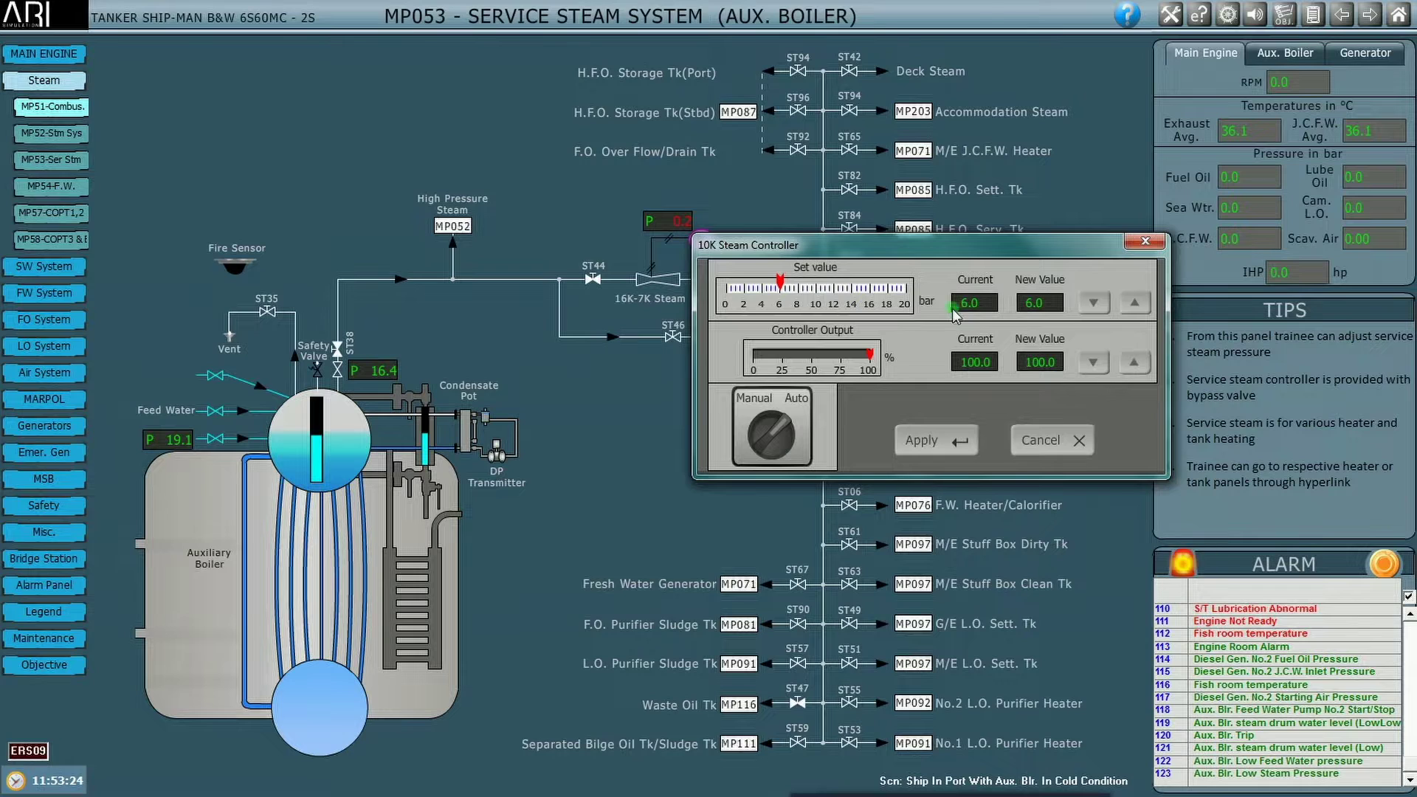
left_click(790, 288)
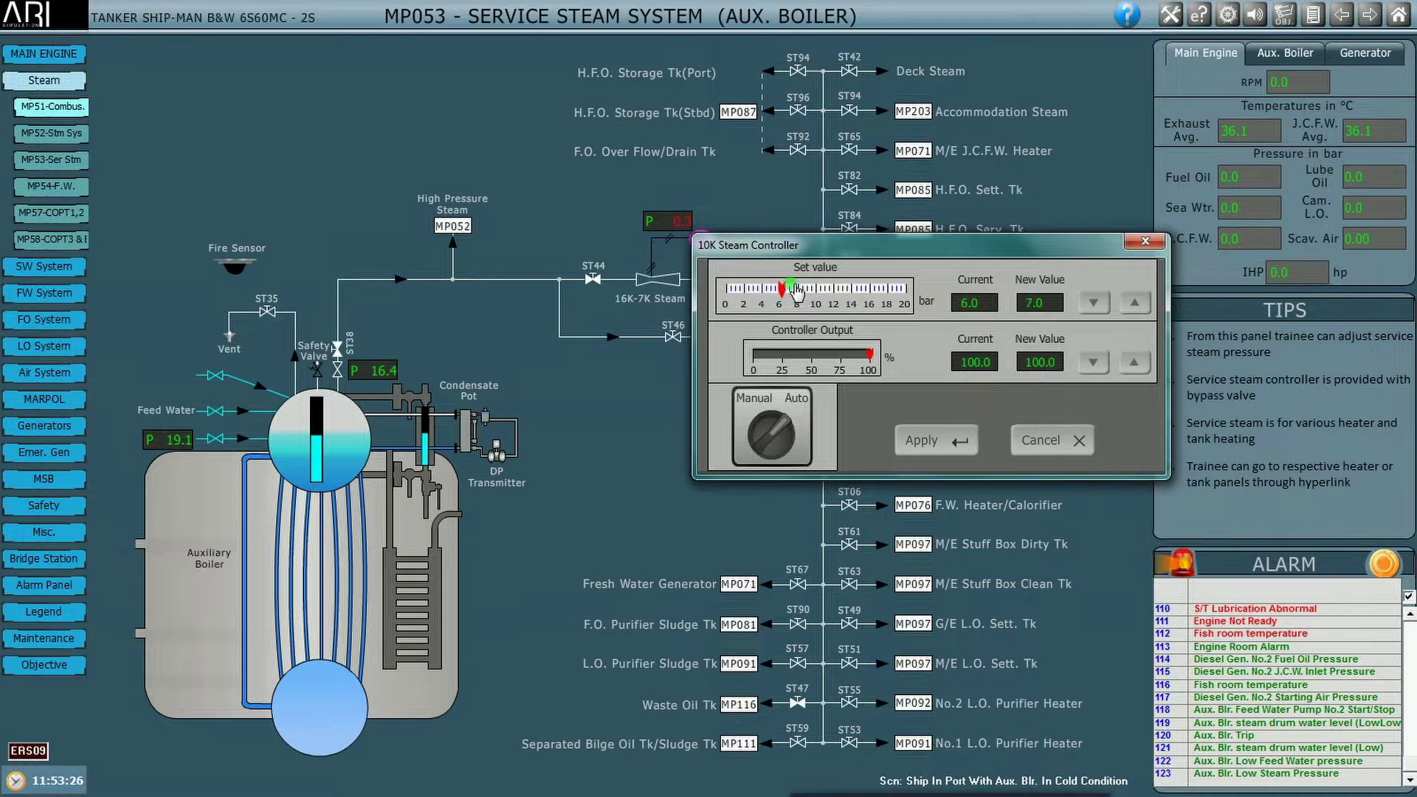
left_click(942, 440)
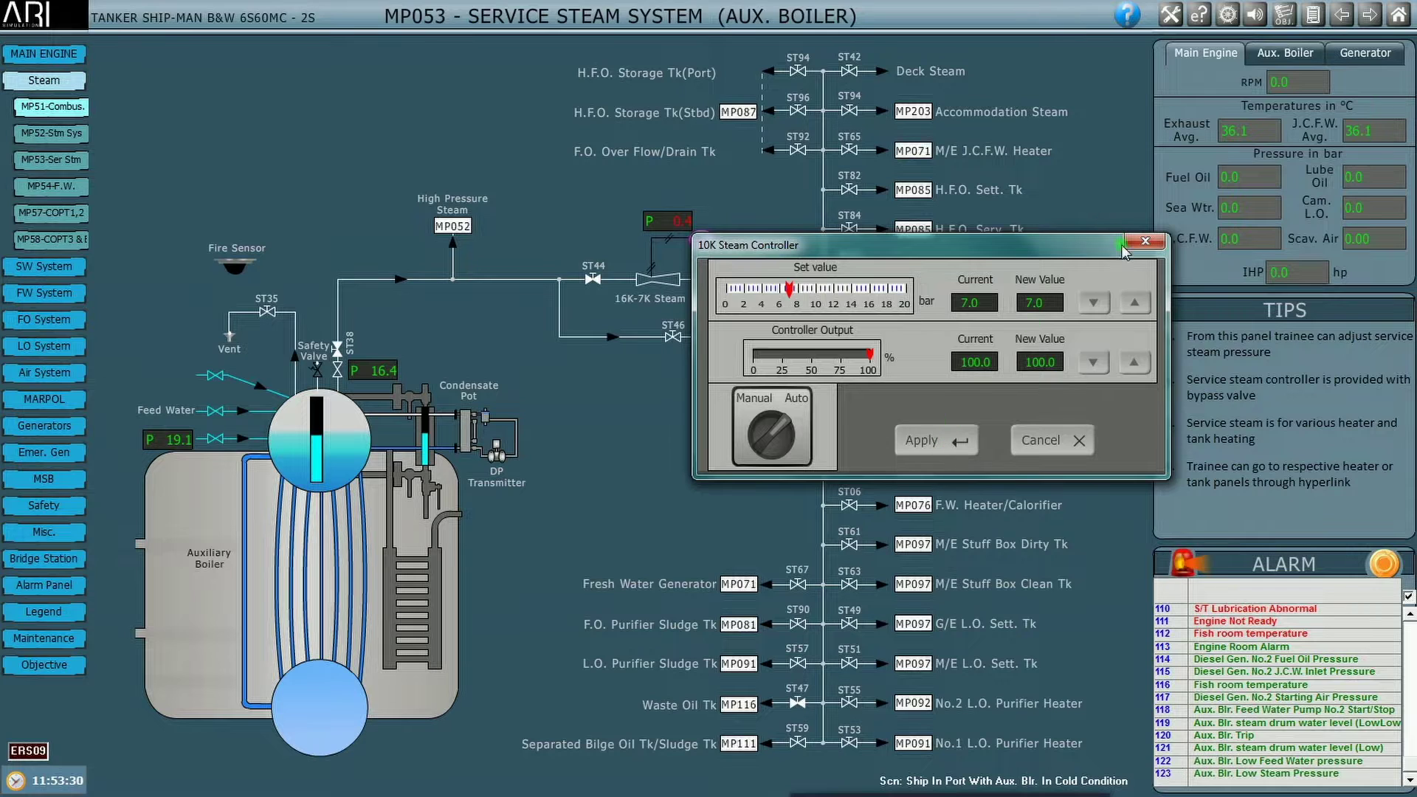
left_click(1156, 242)
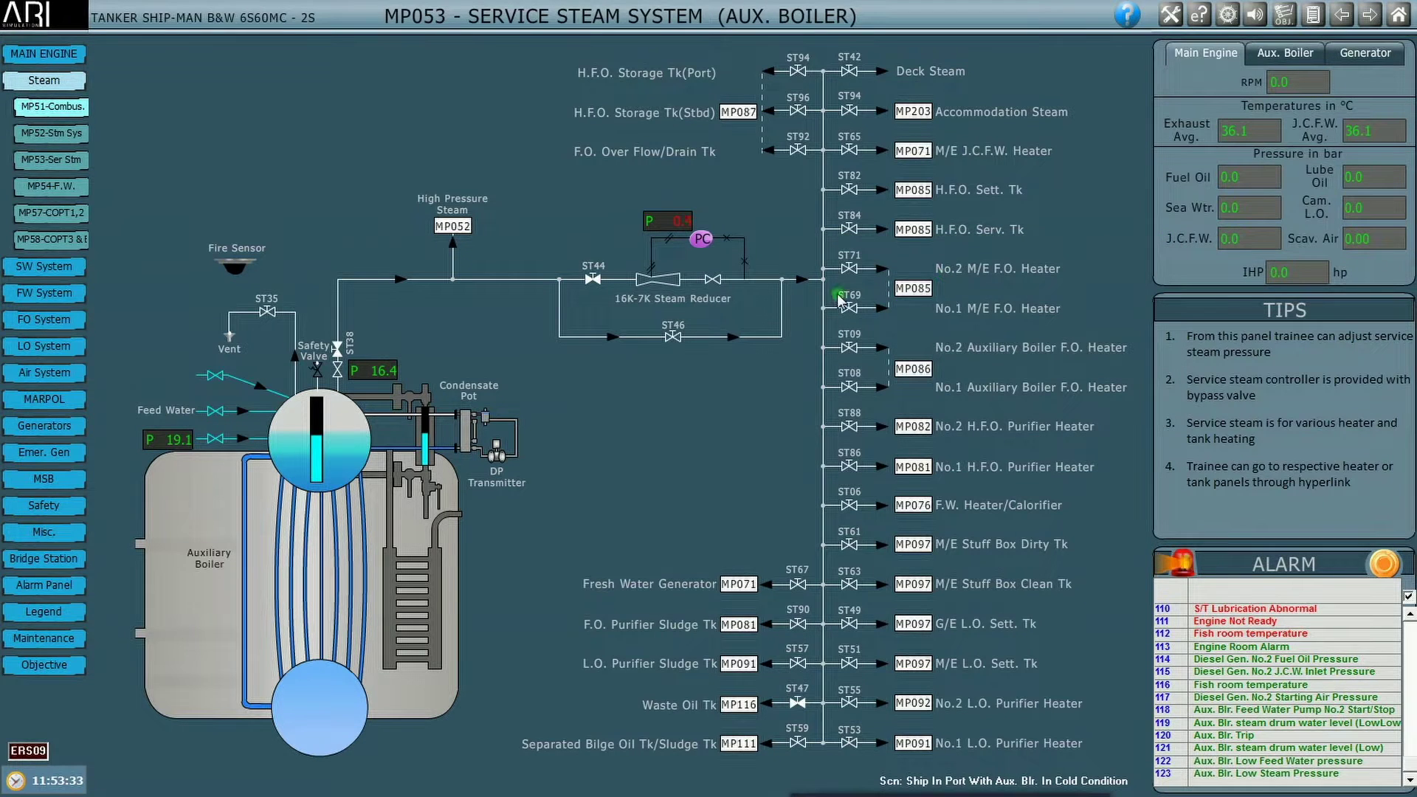
Open the steam valves to both auxiliary boiler F.O. heaters, the H.F.O. settling and service tanks, and the port H.F.O. storage tank.
mouse_move(664, 219)
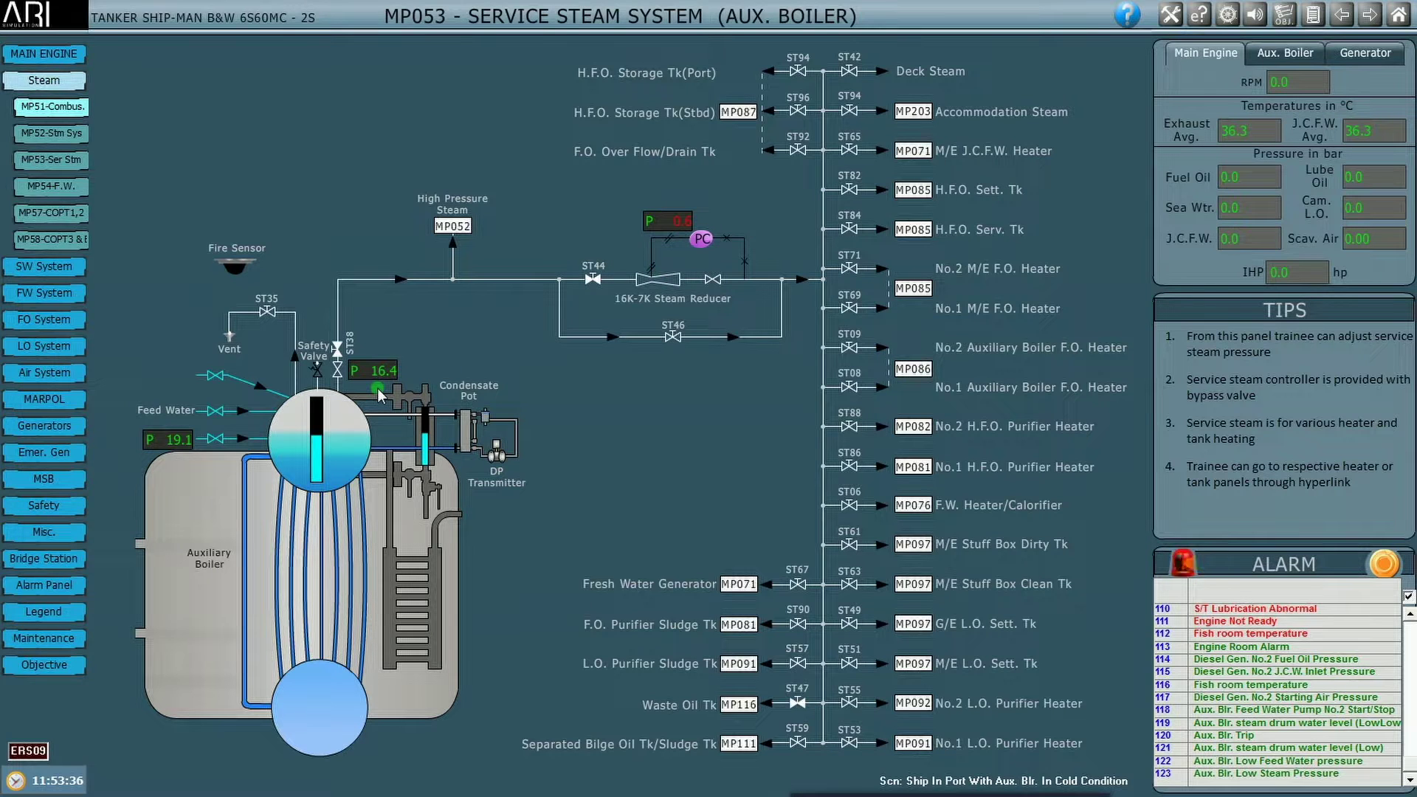
mouse_move(378, 392)
left_click(850, 348)
left_click(848, 388)
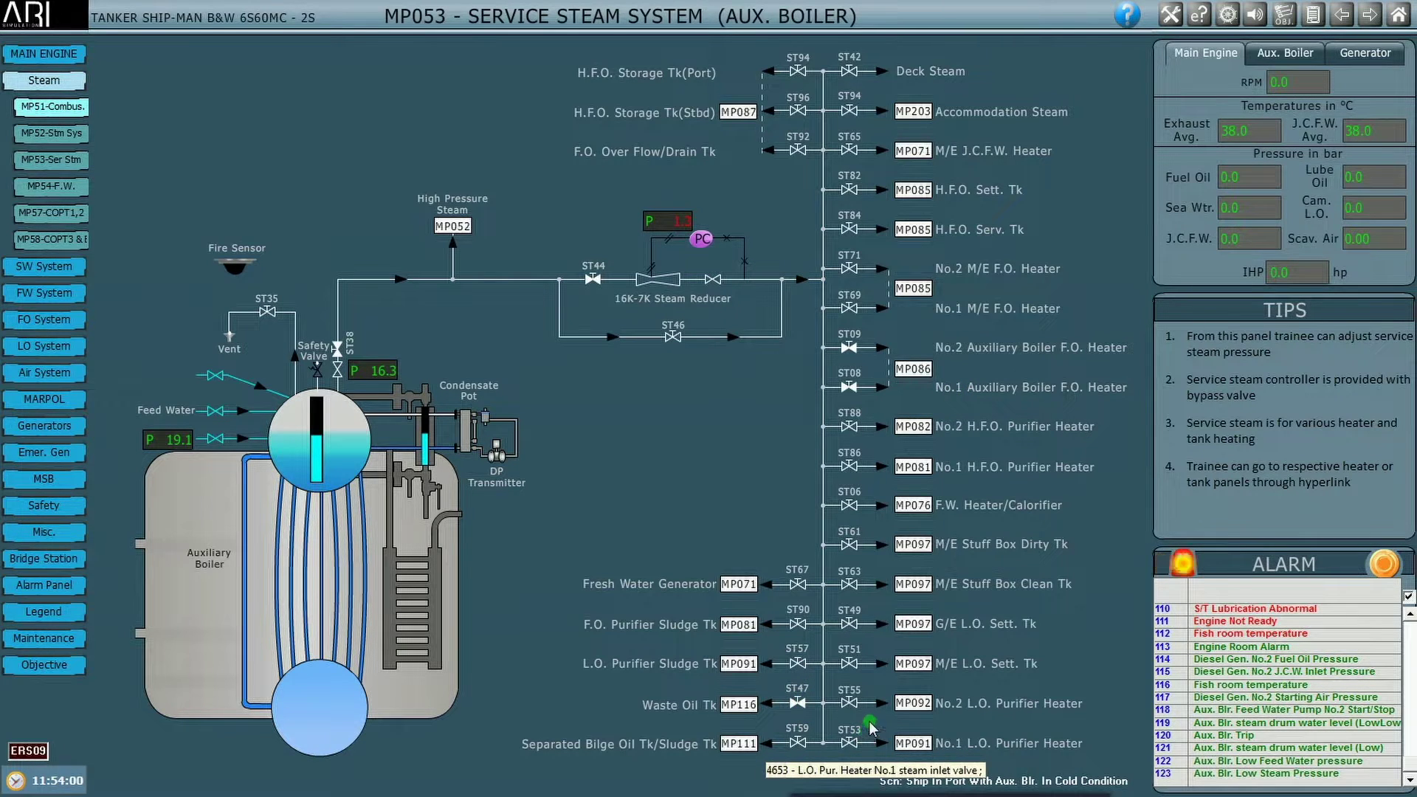
left_click(849, 190)
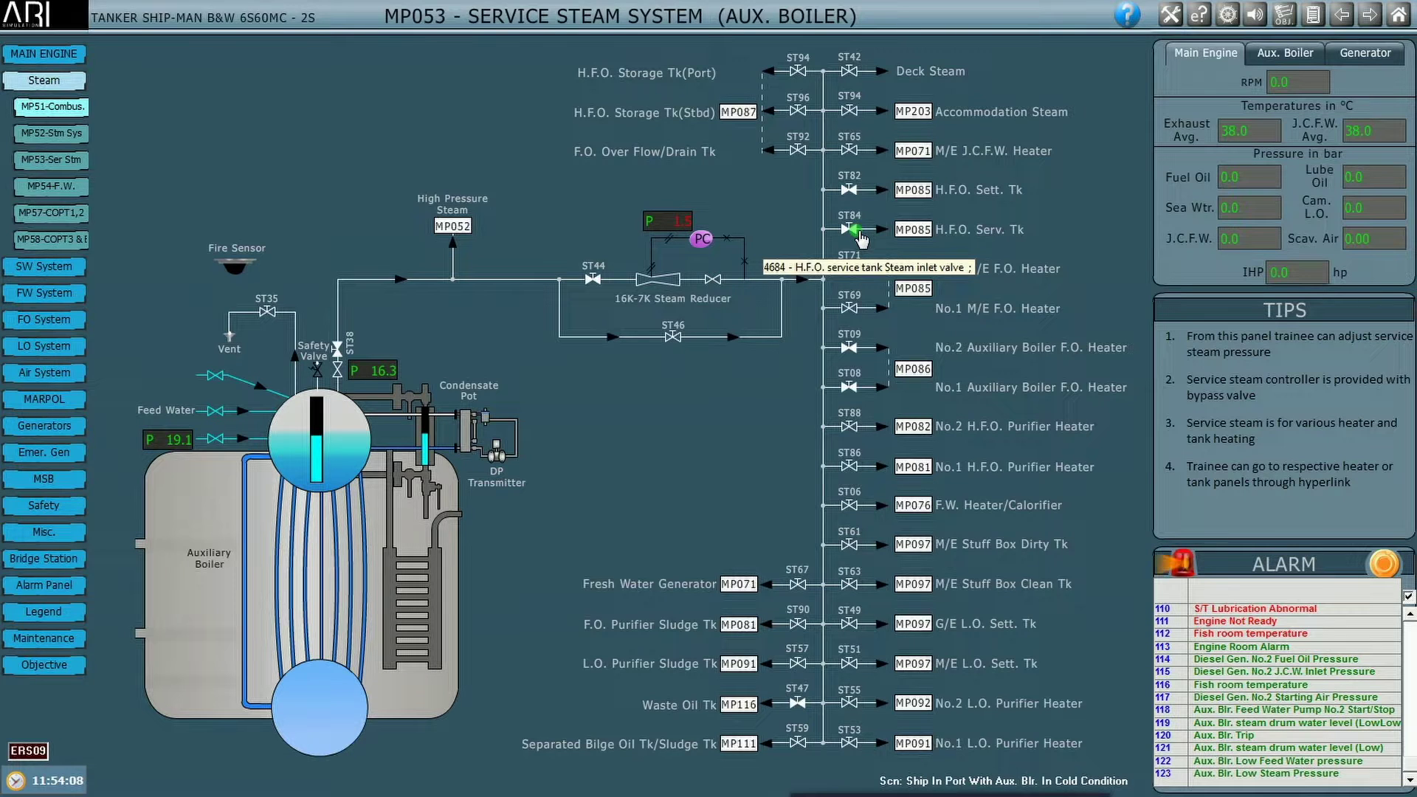
left_click(856, 231)
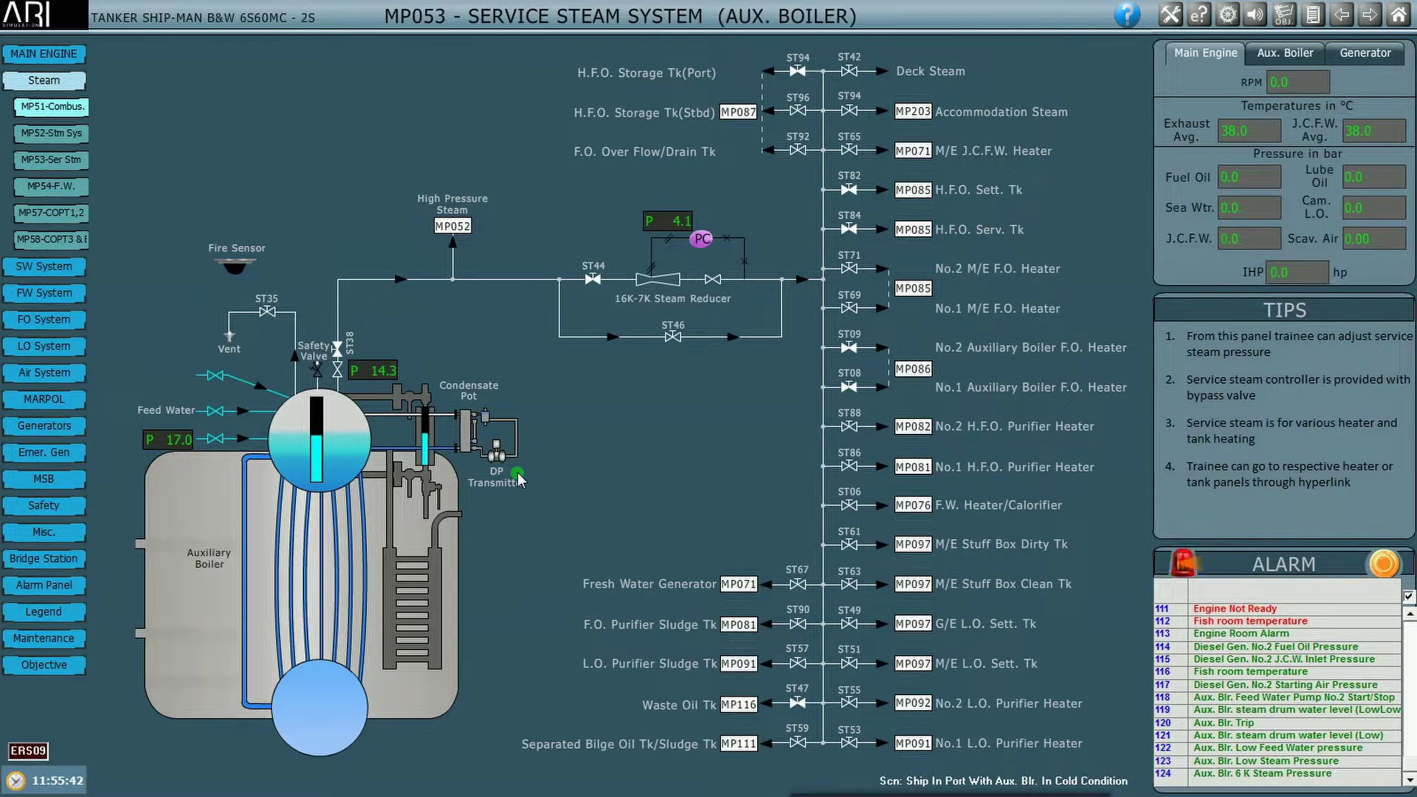
Check the objectives, and open valves F36, F25 and F27 to line up H.F.O. transfer from the port storage tank to the settling tank.
left_click(45, 664)
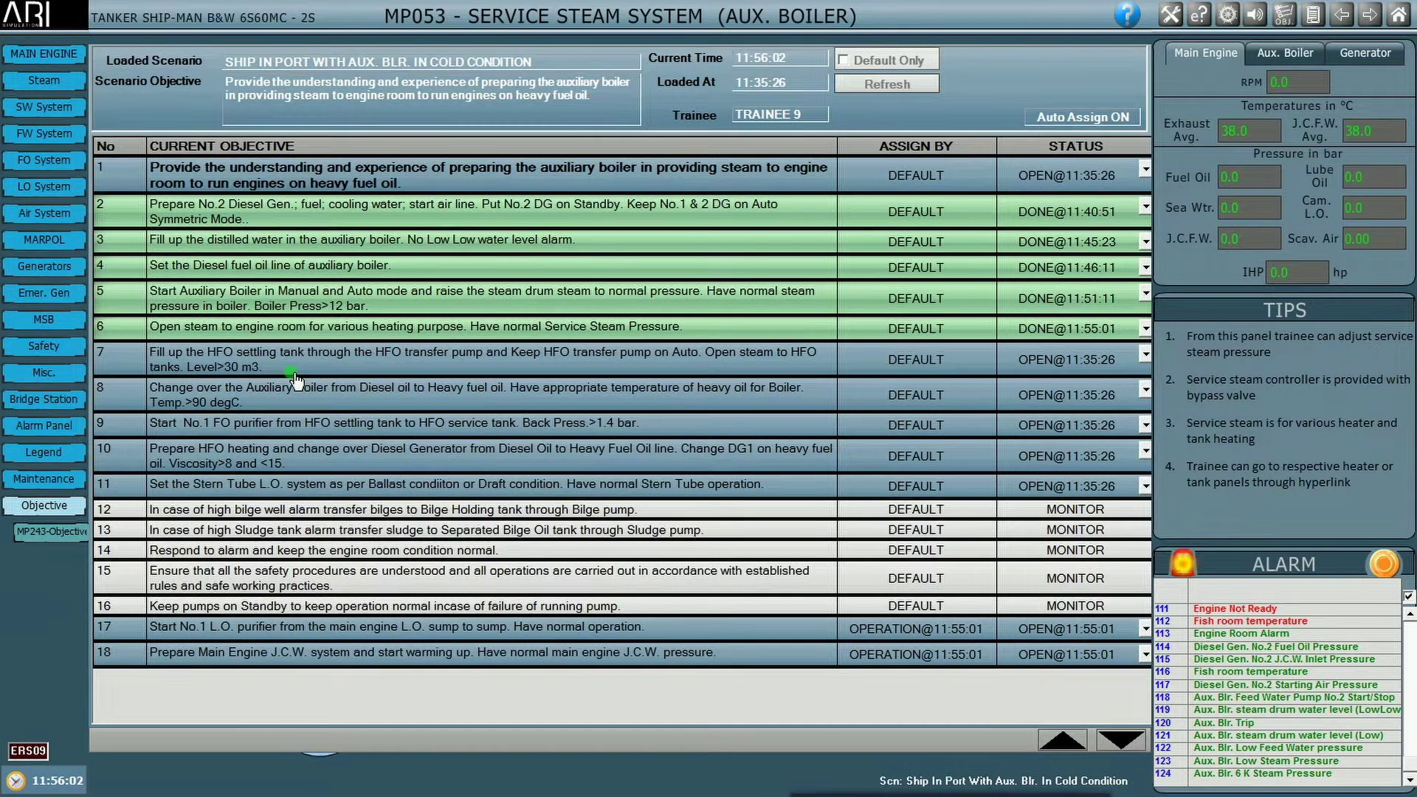
left_click(44, 160)
left_click(67, 326)
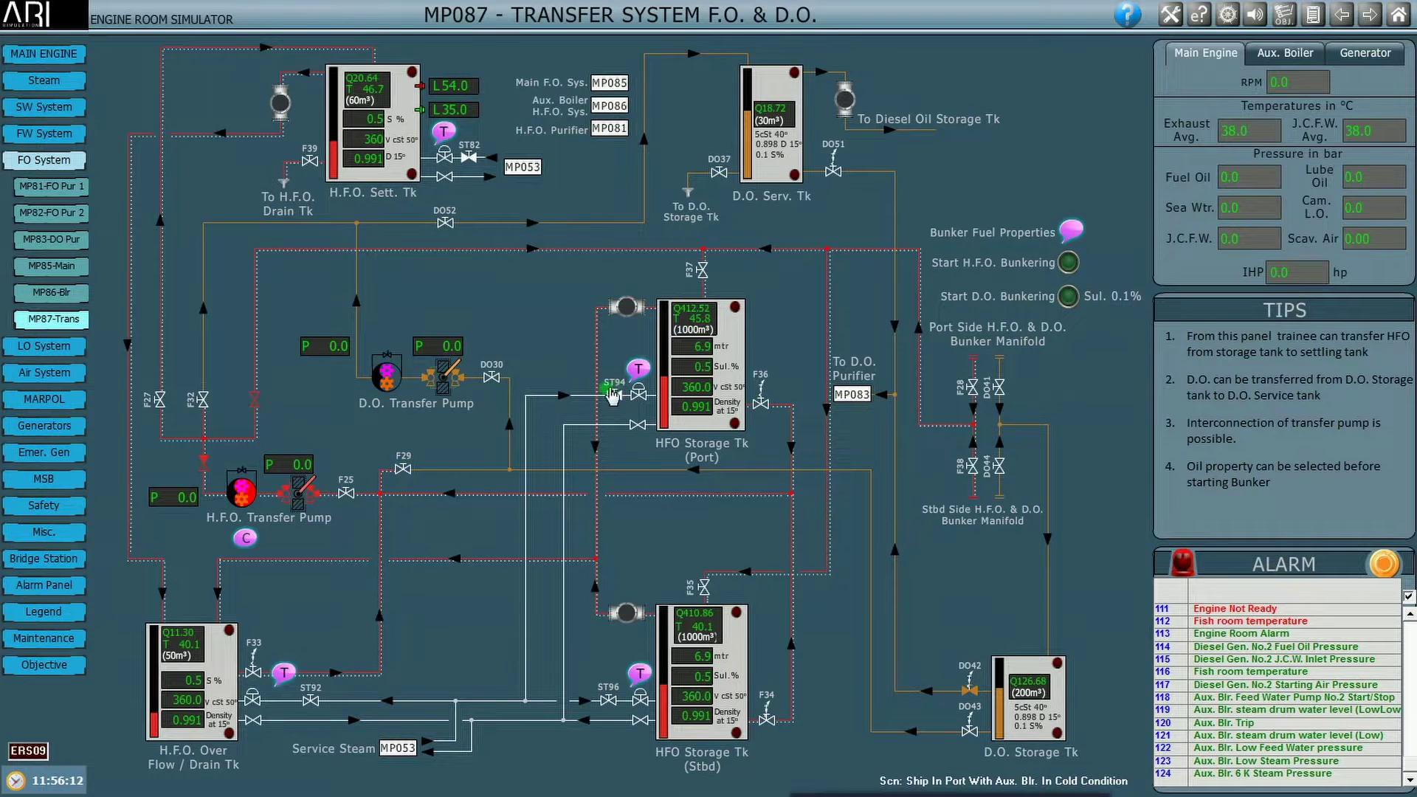
left_click(765, 411)
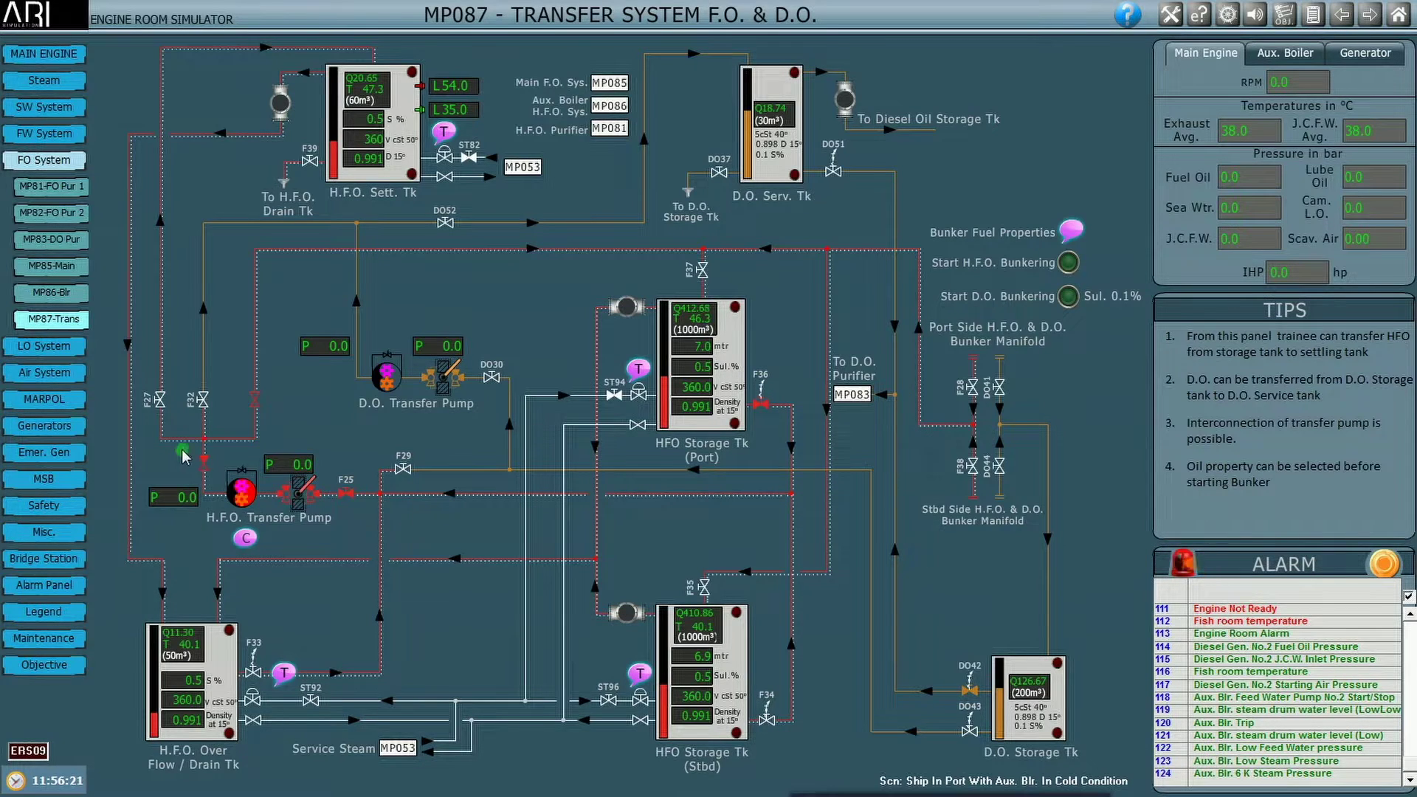
left_click(160, 401)
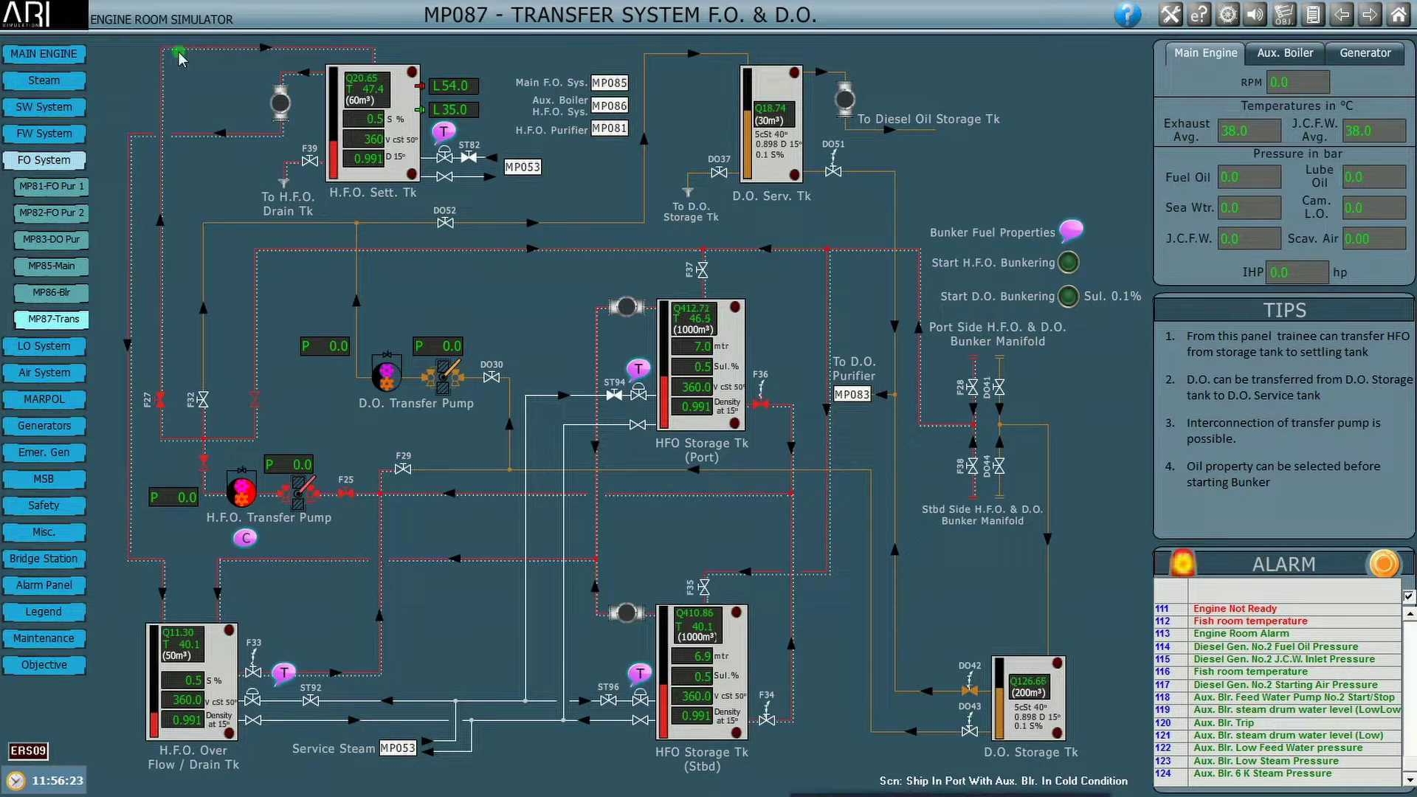
Start the H.F.O. transfer pump and put it on Auto.
left_click(240, 491)
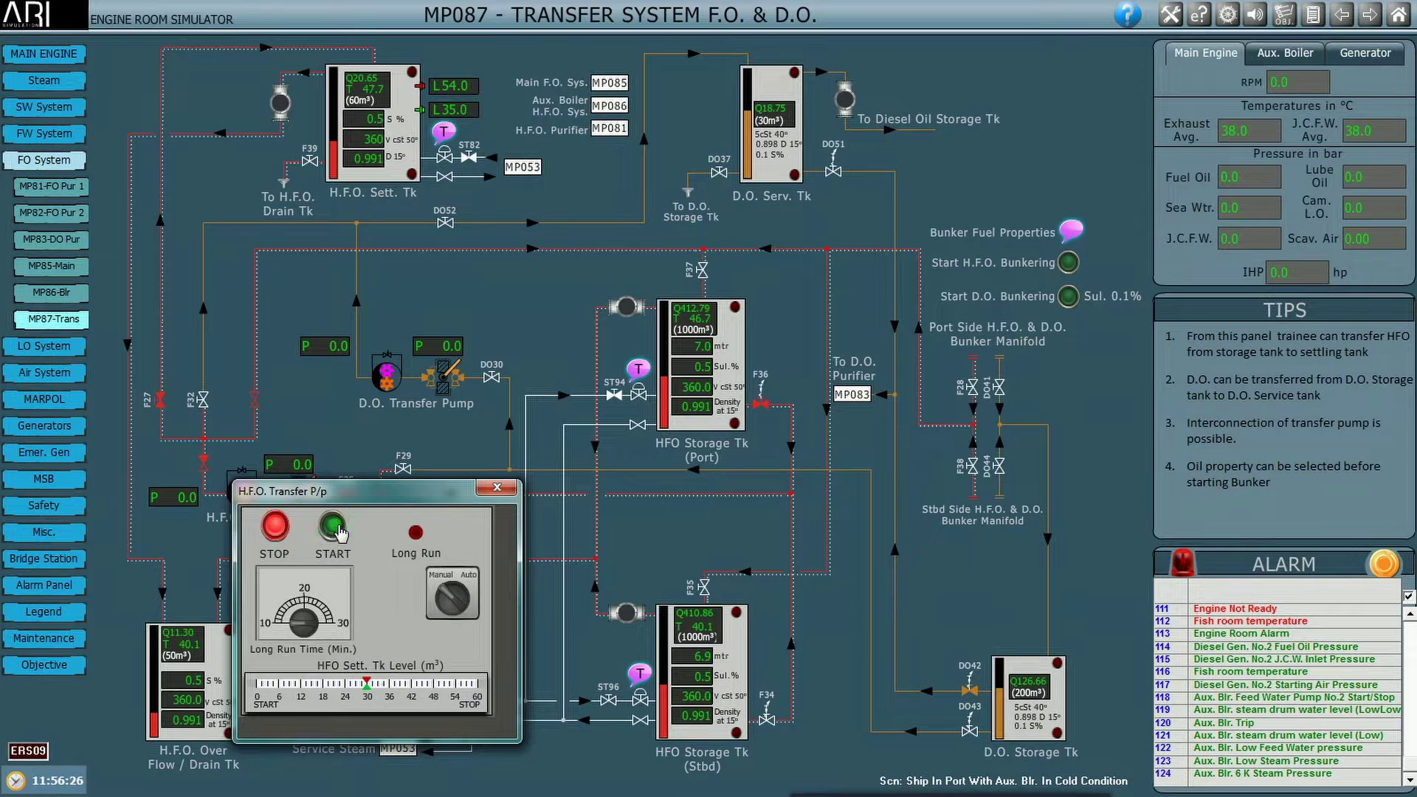
left_click(448, 593)
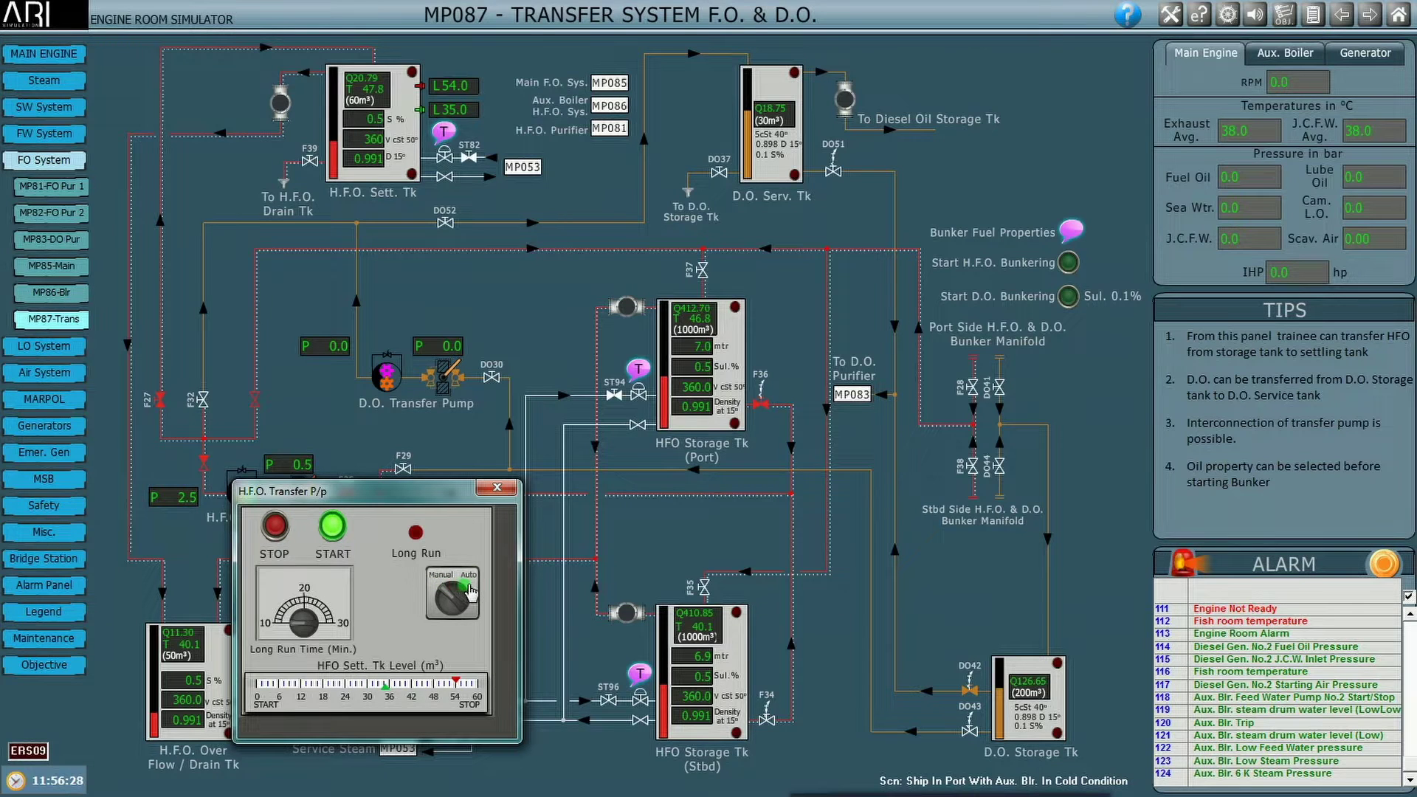
left_click(495, 490)
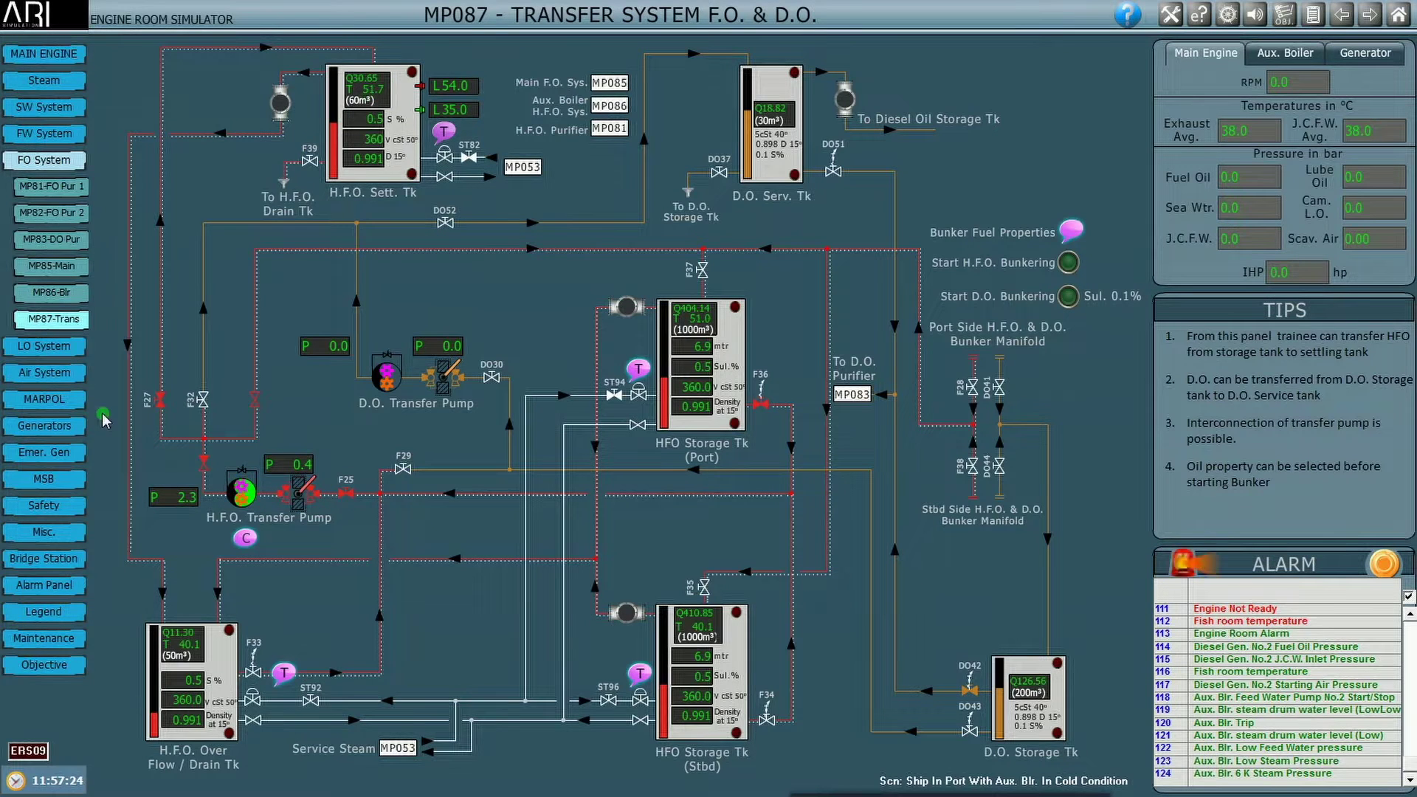
Check the objectives, and open F02 at the service tank, F98, F06 and F09 to line up the auxiliary boiler's H.F.O. supply.
left_click(61, 666)
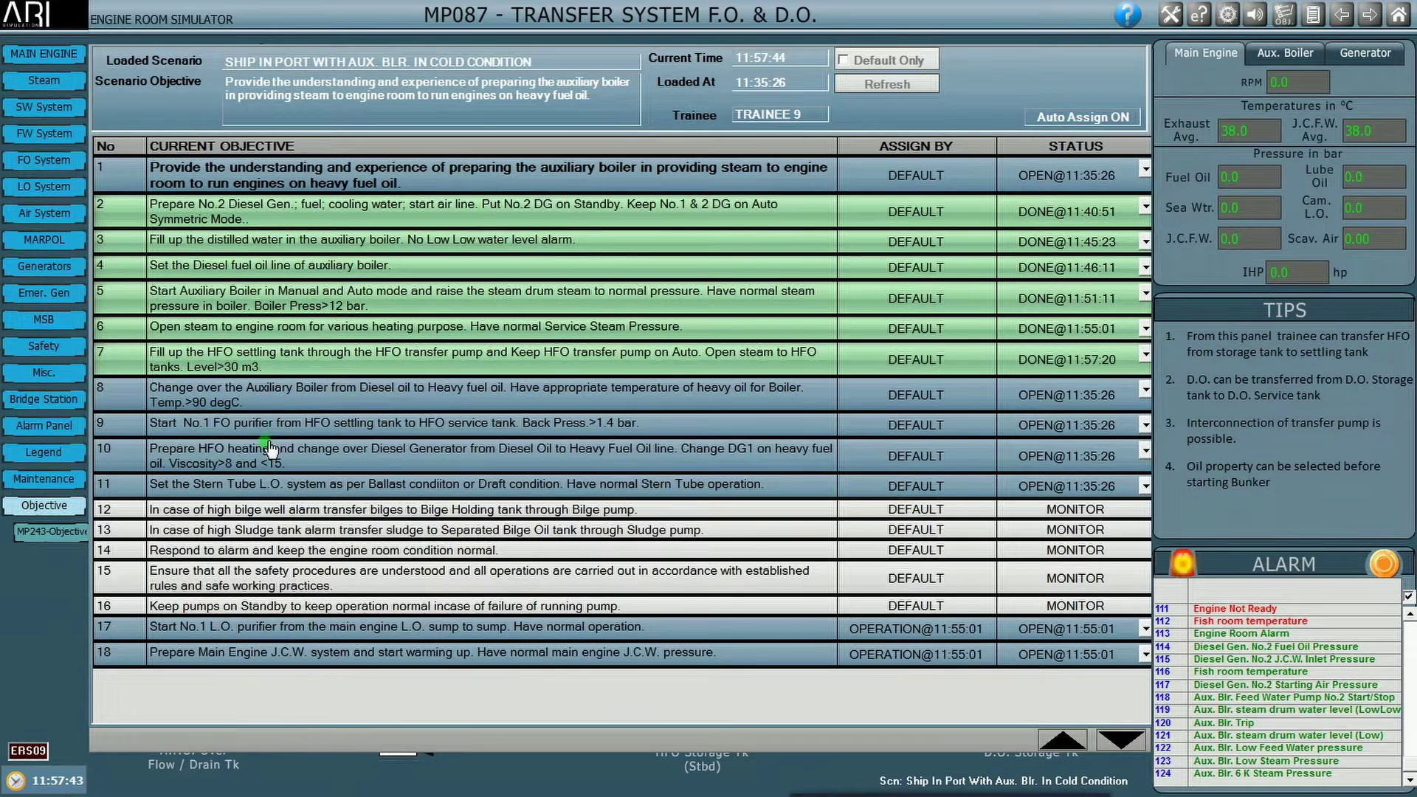
left_click(56, 135)
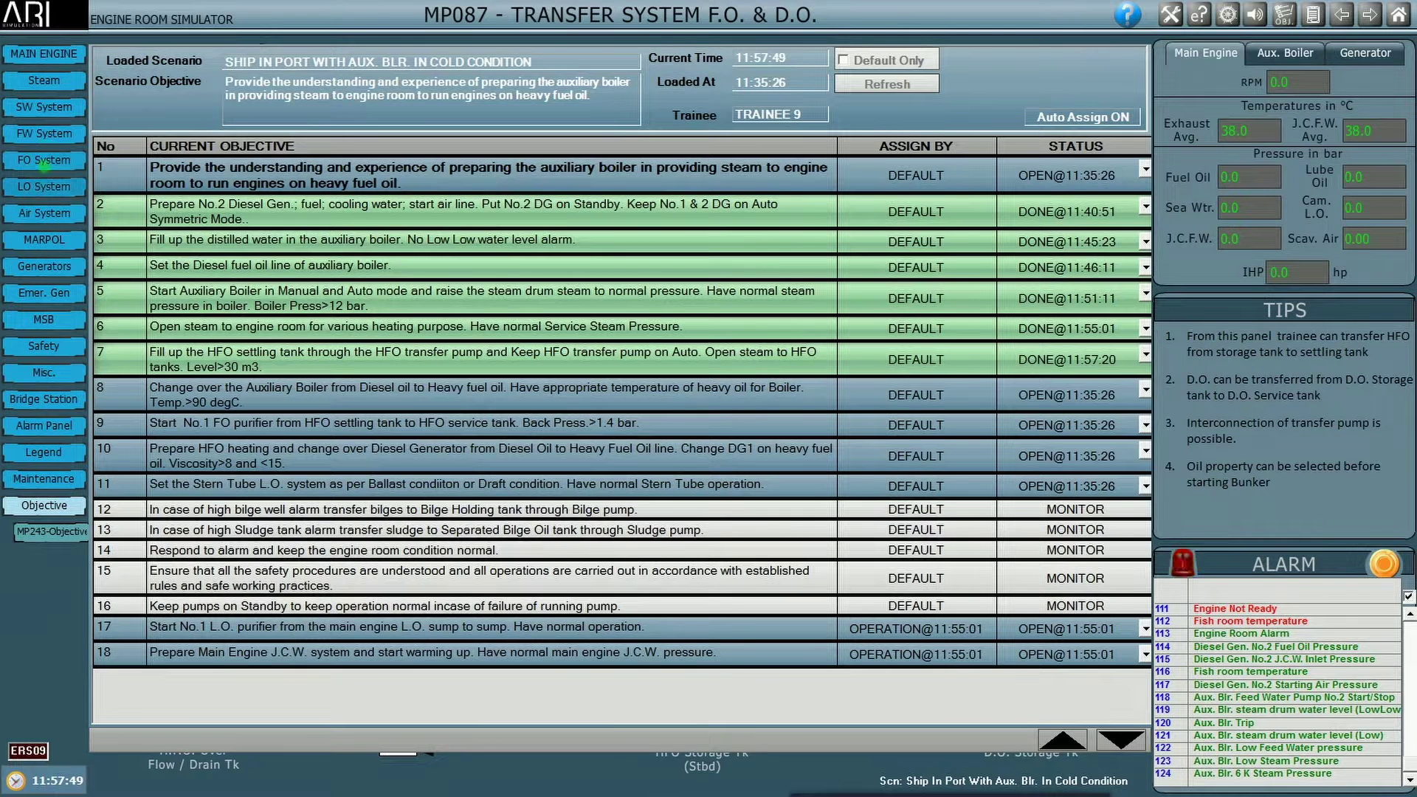
left_click(44, 161)
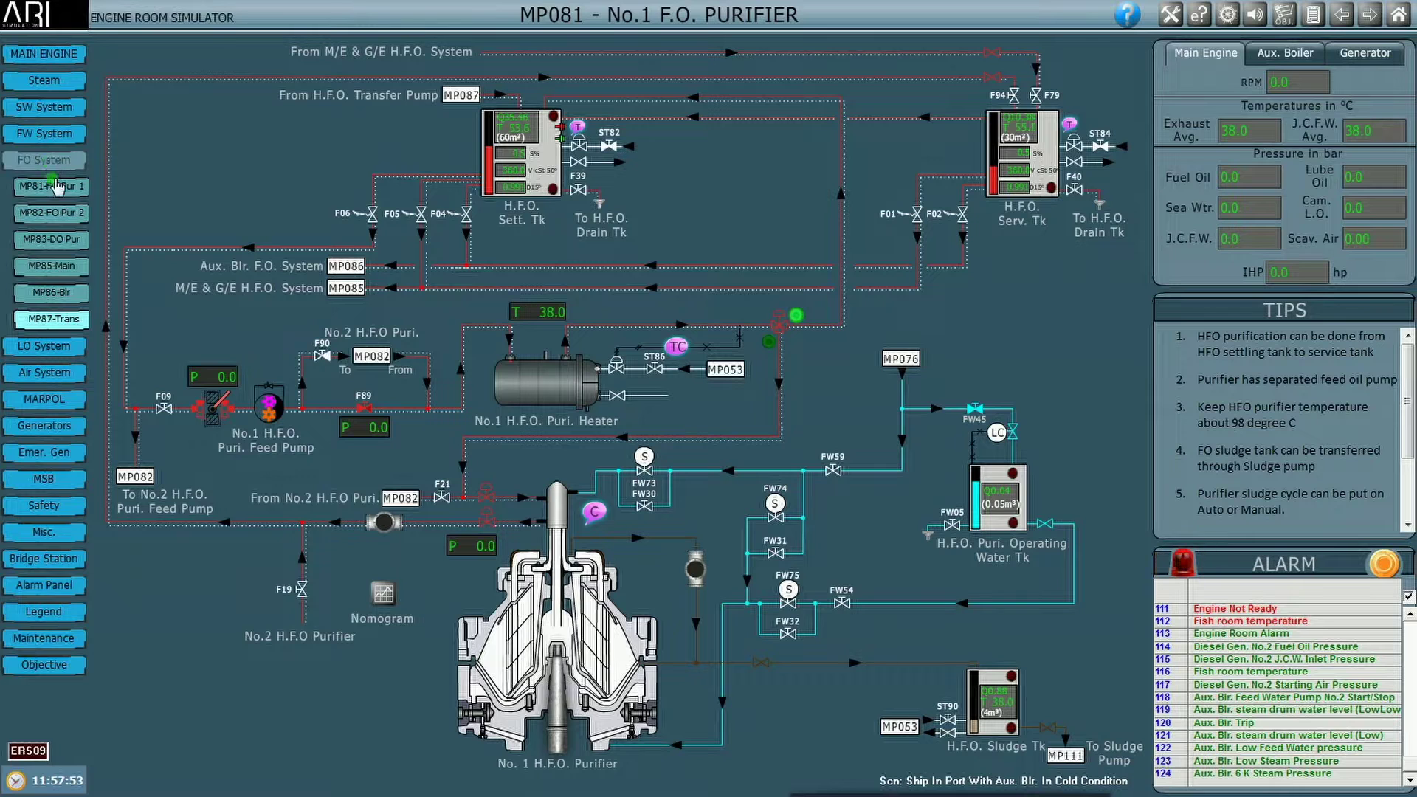
left_click(62, 297)
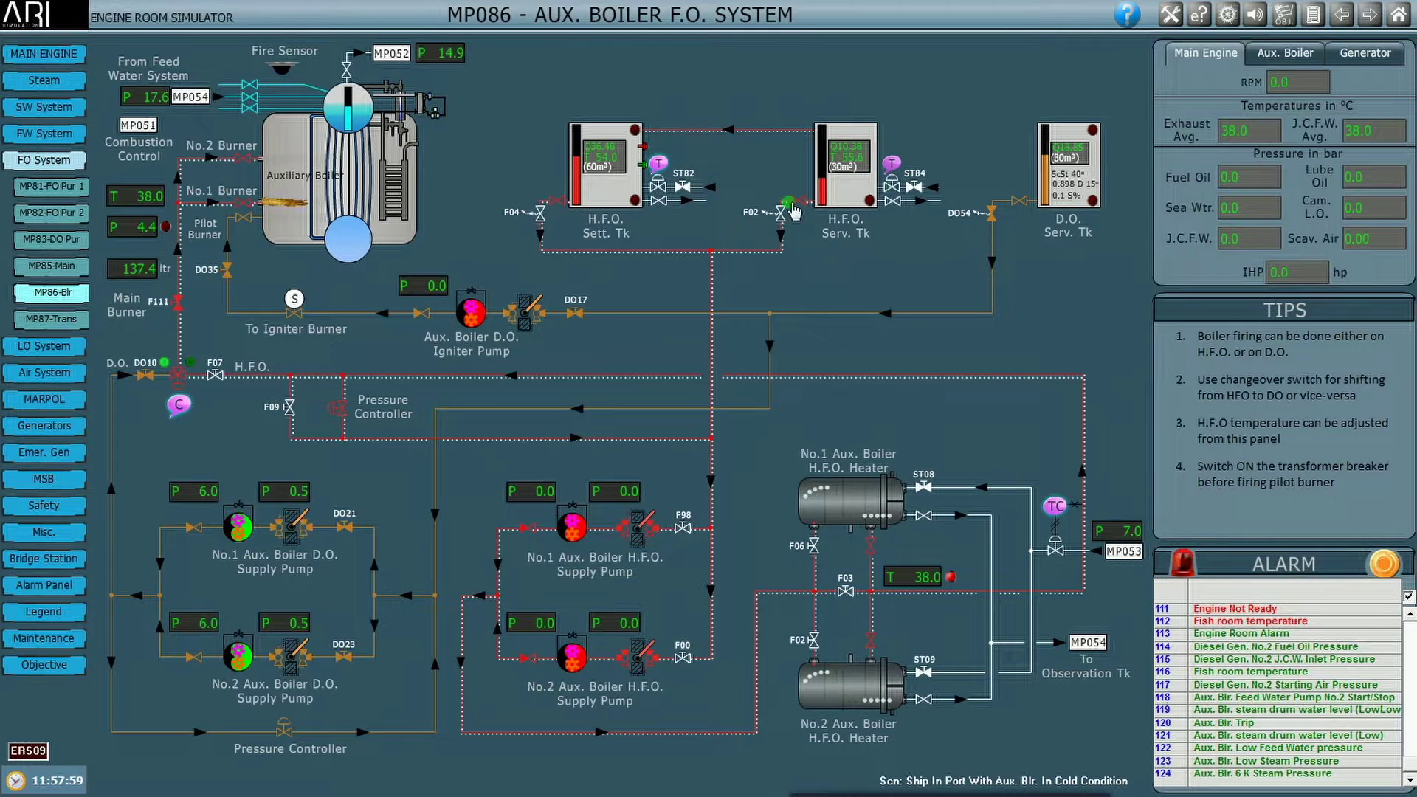
left_click(784, 219)
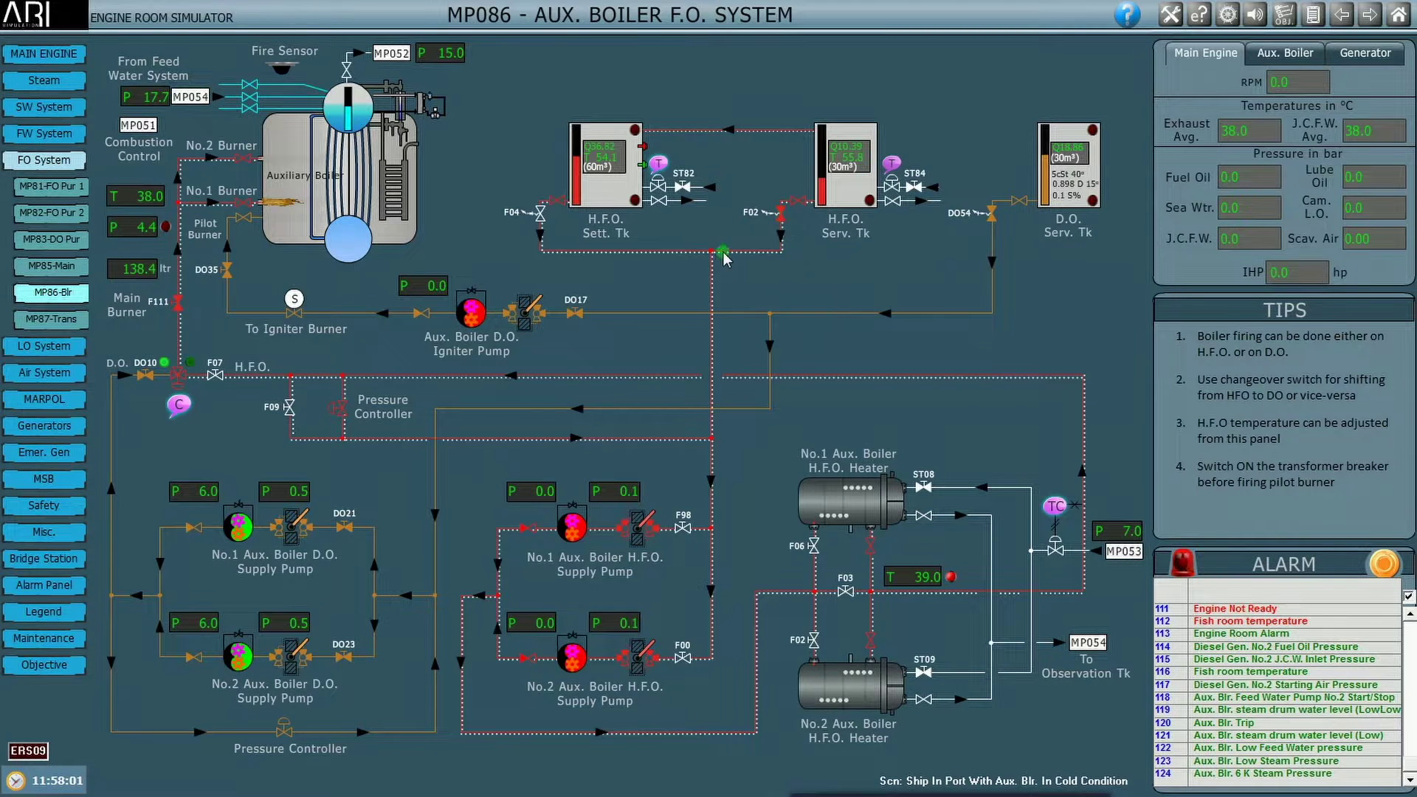
left_click(697, 527)
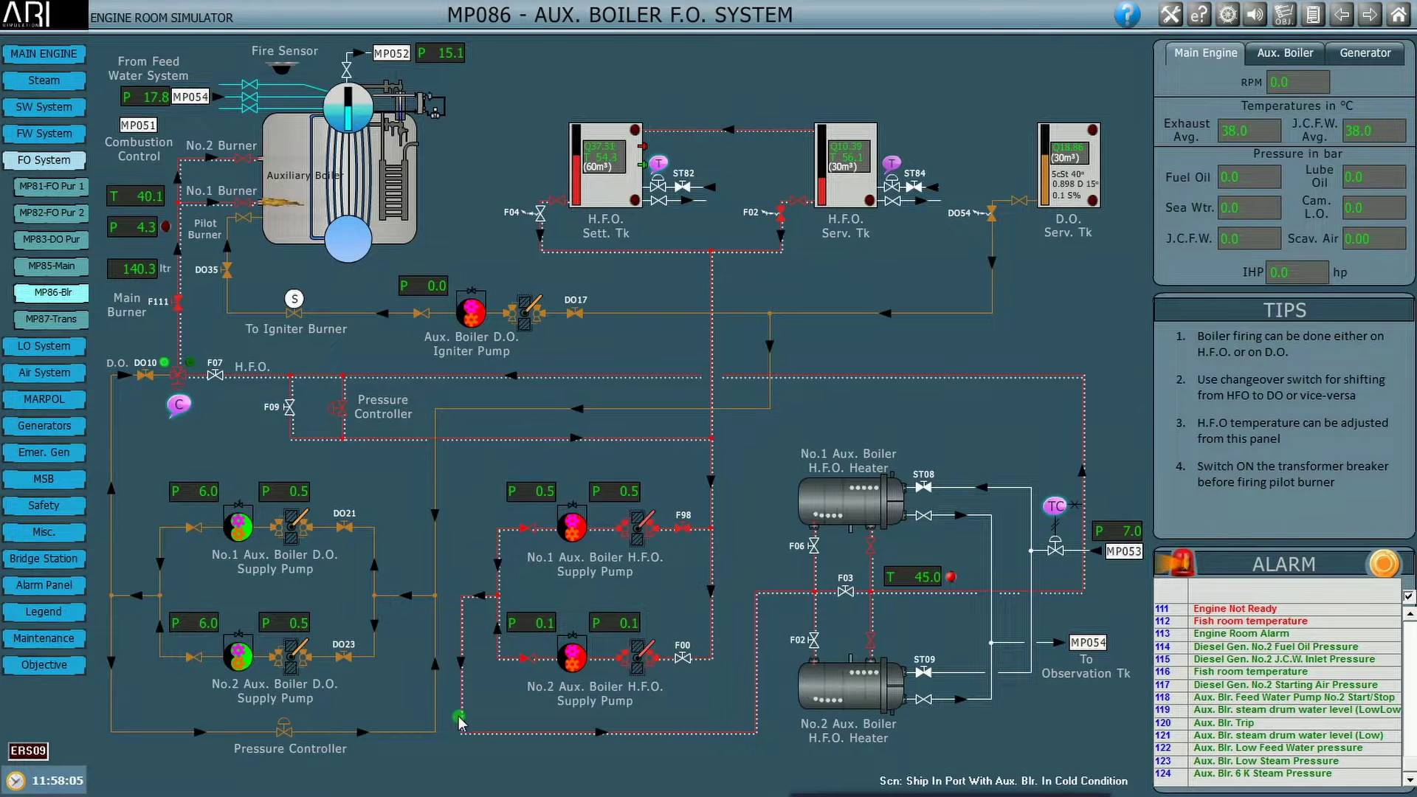
left_click(813, 546)
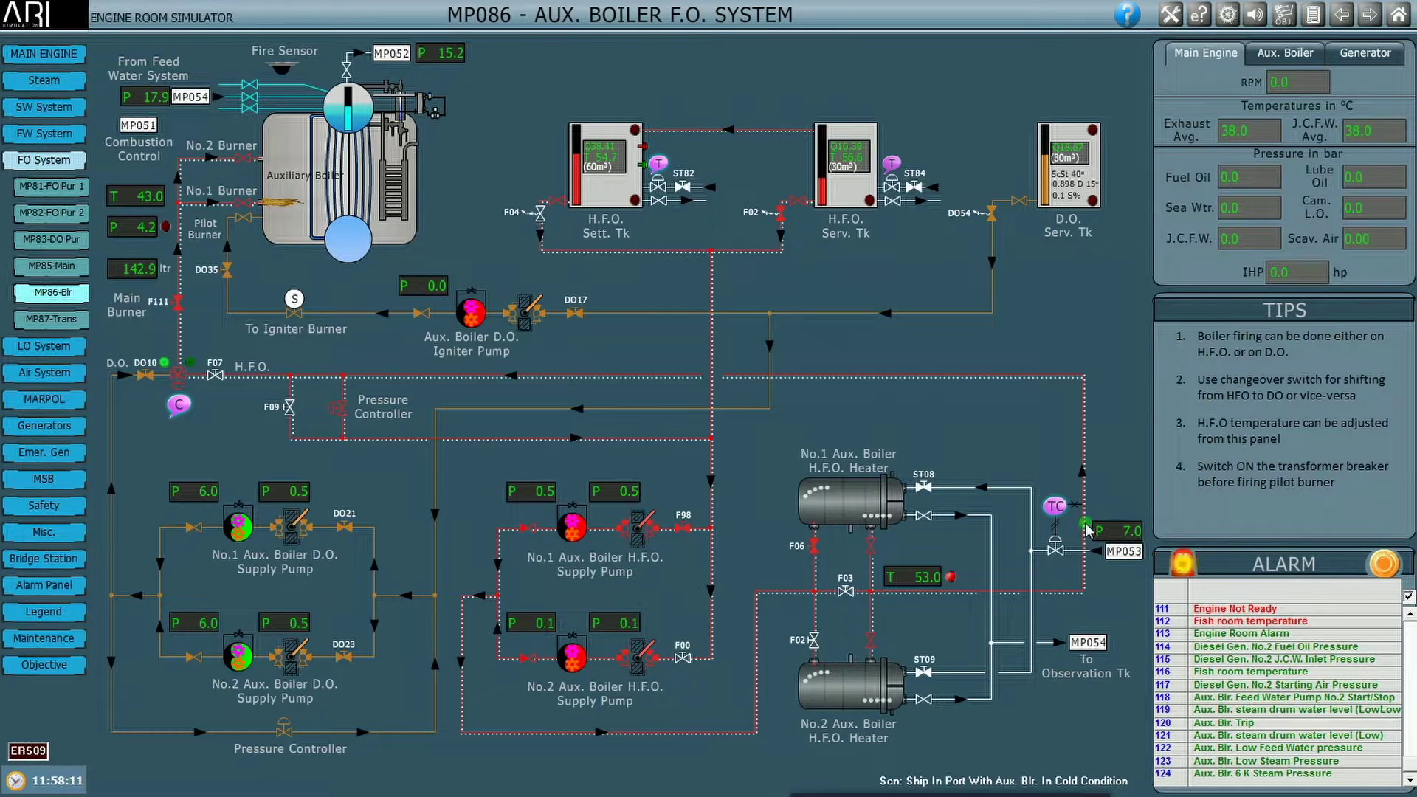
left_click(289, 412)
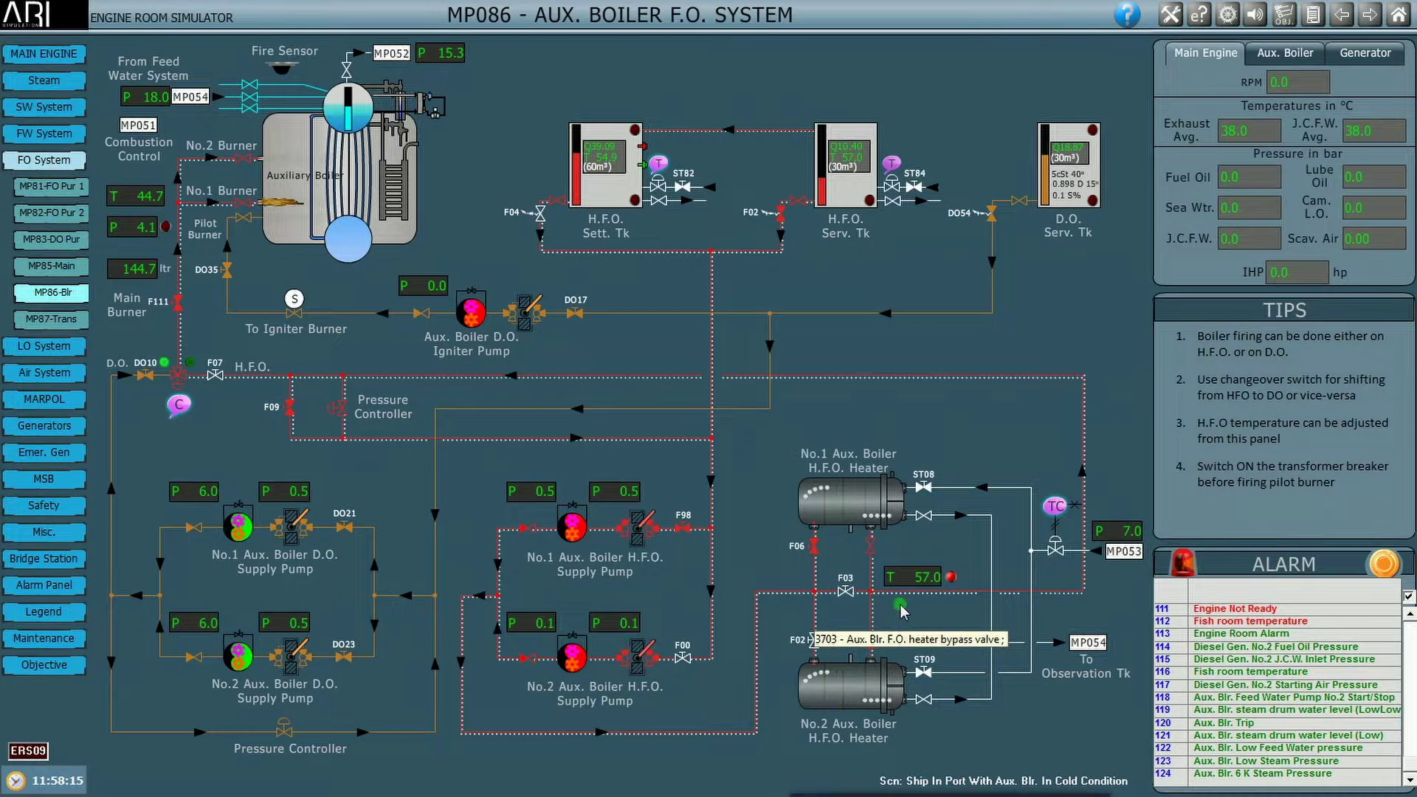
Start the No.1 auxiliary boiler H.F.O. supply pump.
left_click(576, 529)
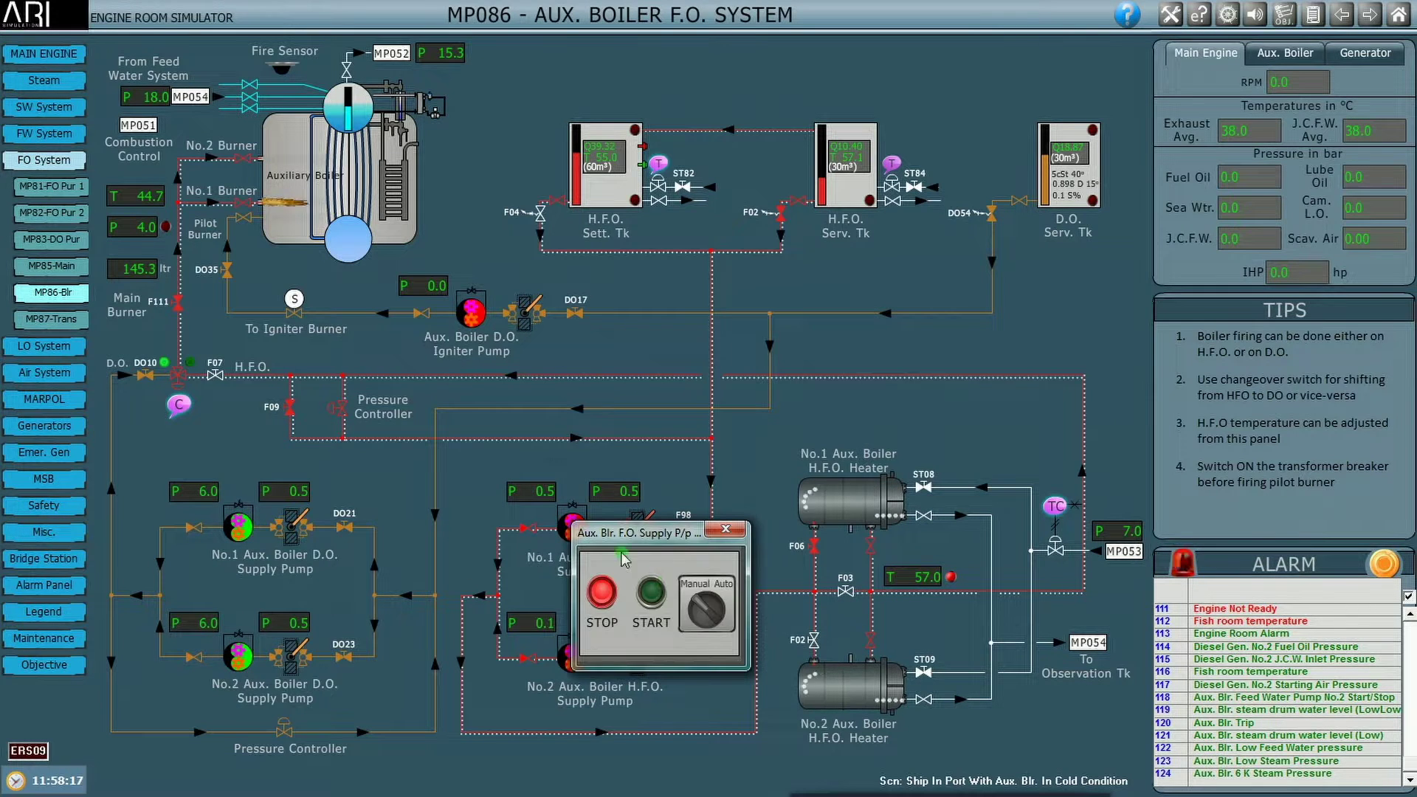
left_click(652, 594)
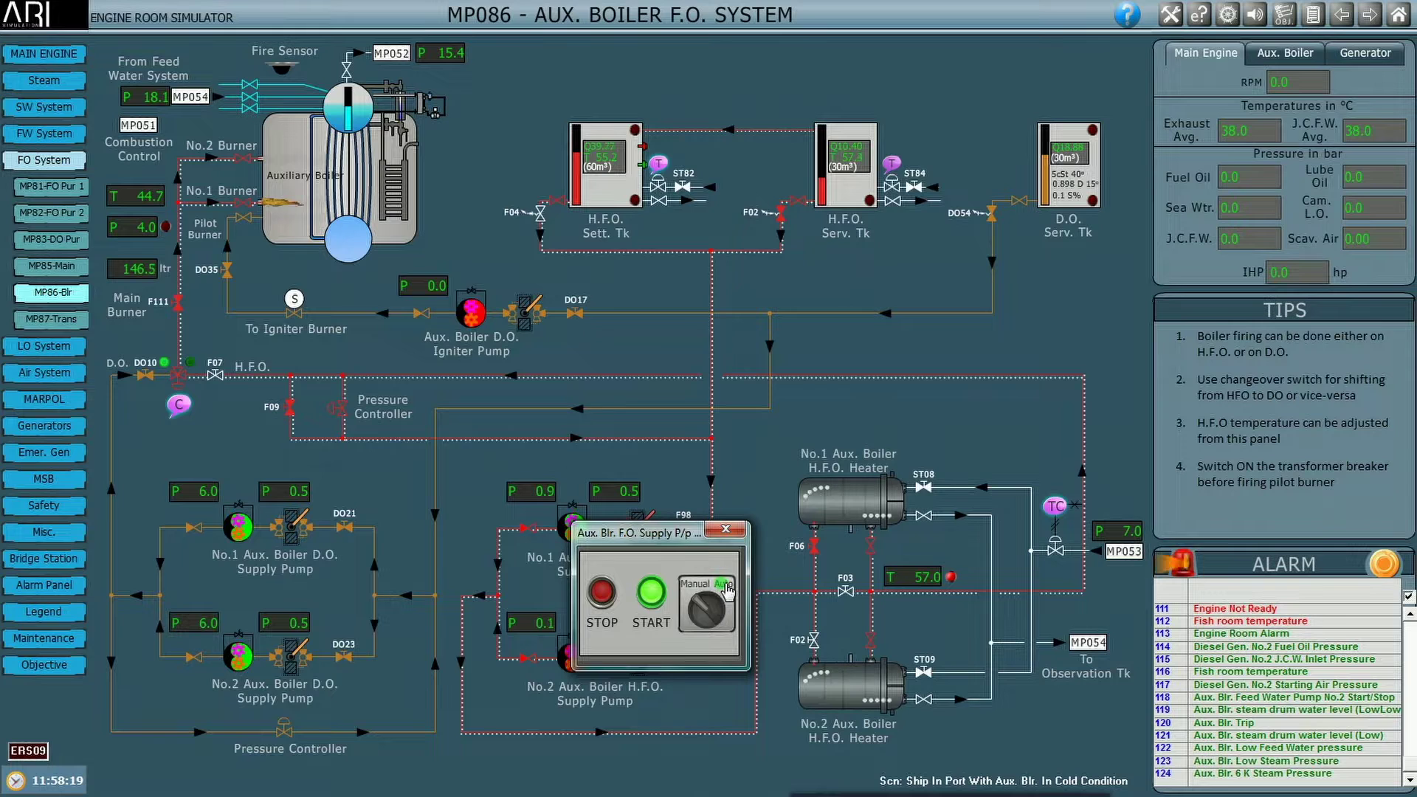
left_click(727, 531)
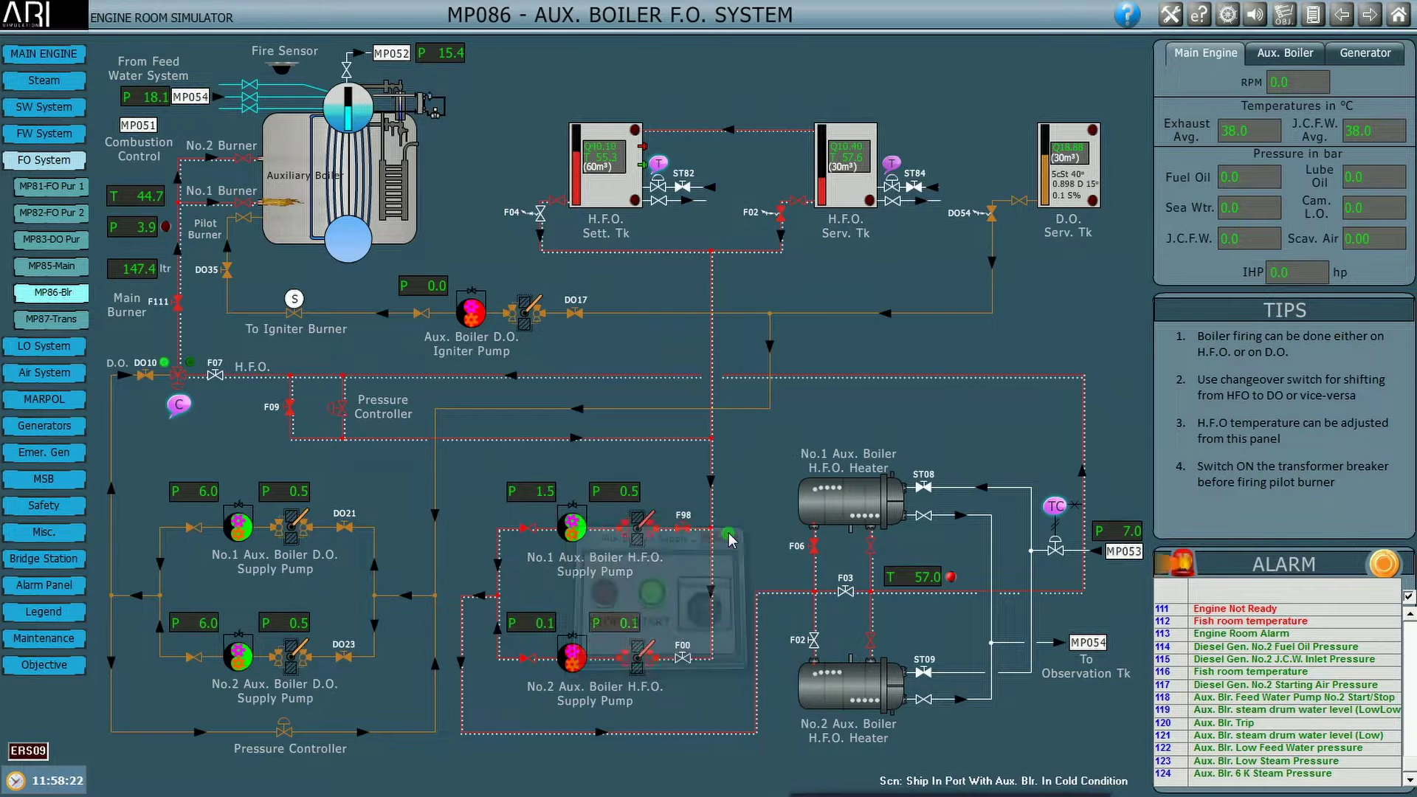
Open F00, put the No.2 auxiliary boiler H.F.O. supply pump on Auto standby, and set the viscotherm temperature controller to about 95 °C.
left_click(574, 667)
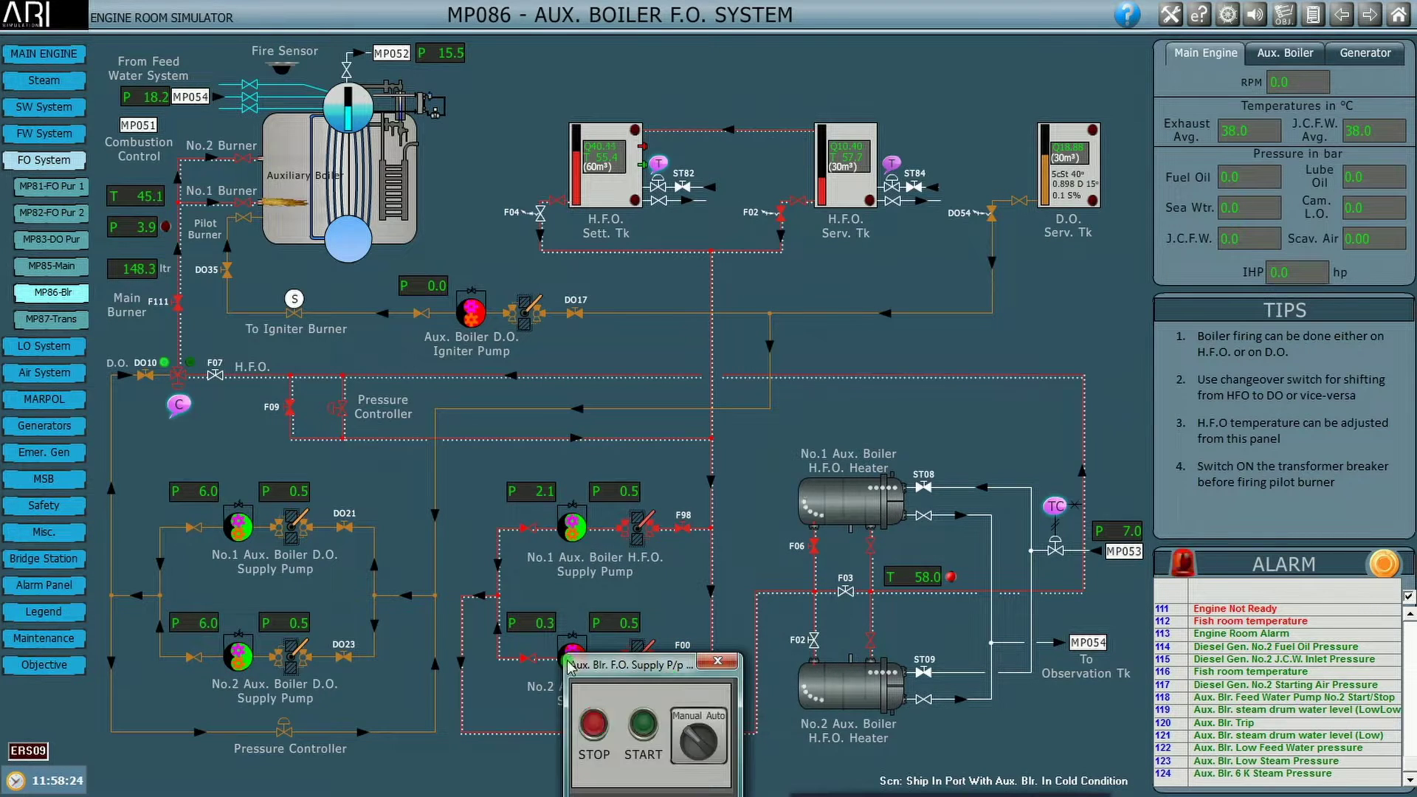
left_click(720, 662)
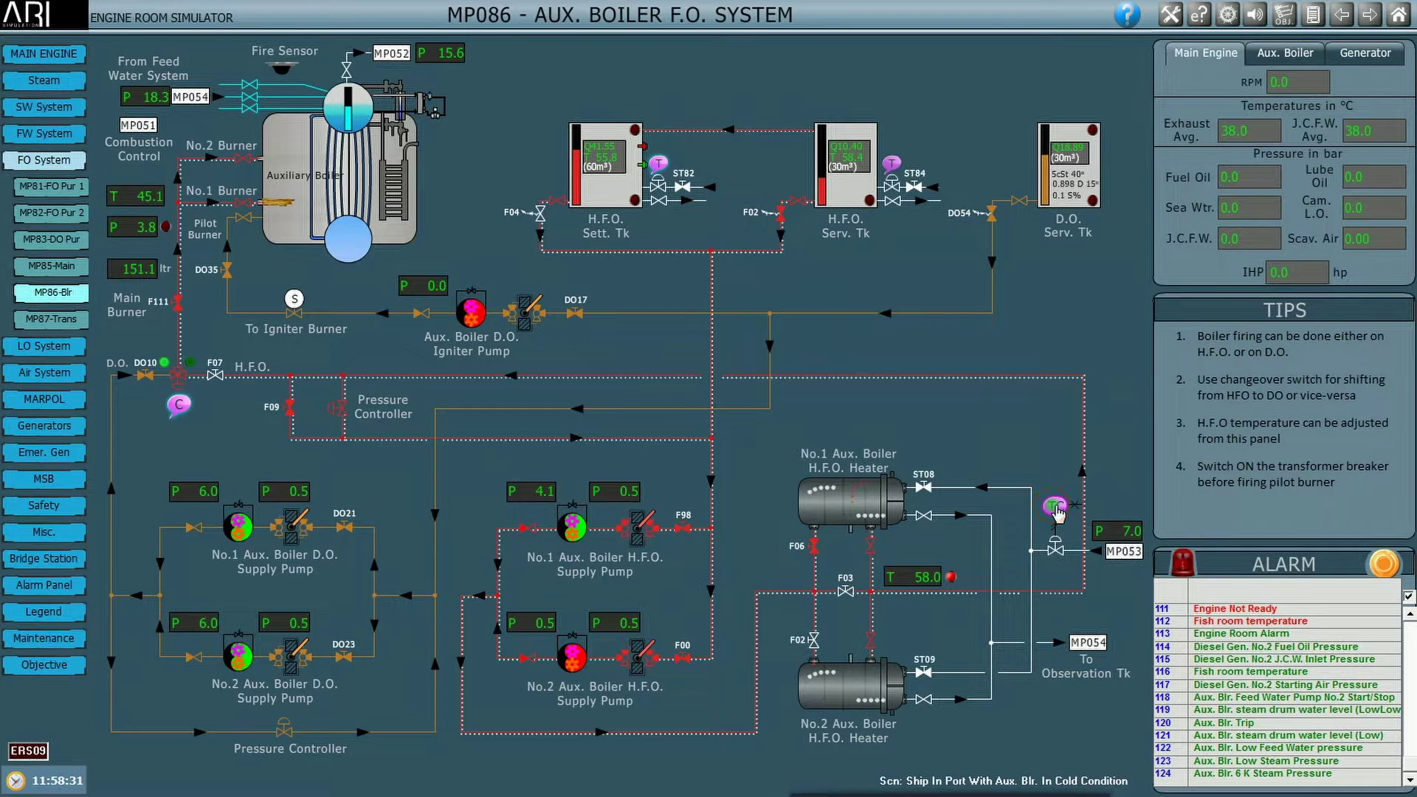
left_click(1040, 525)
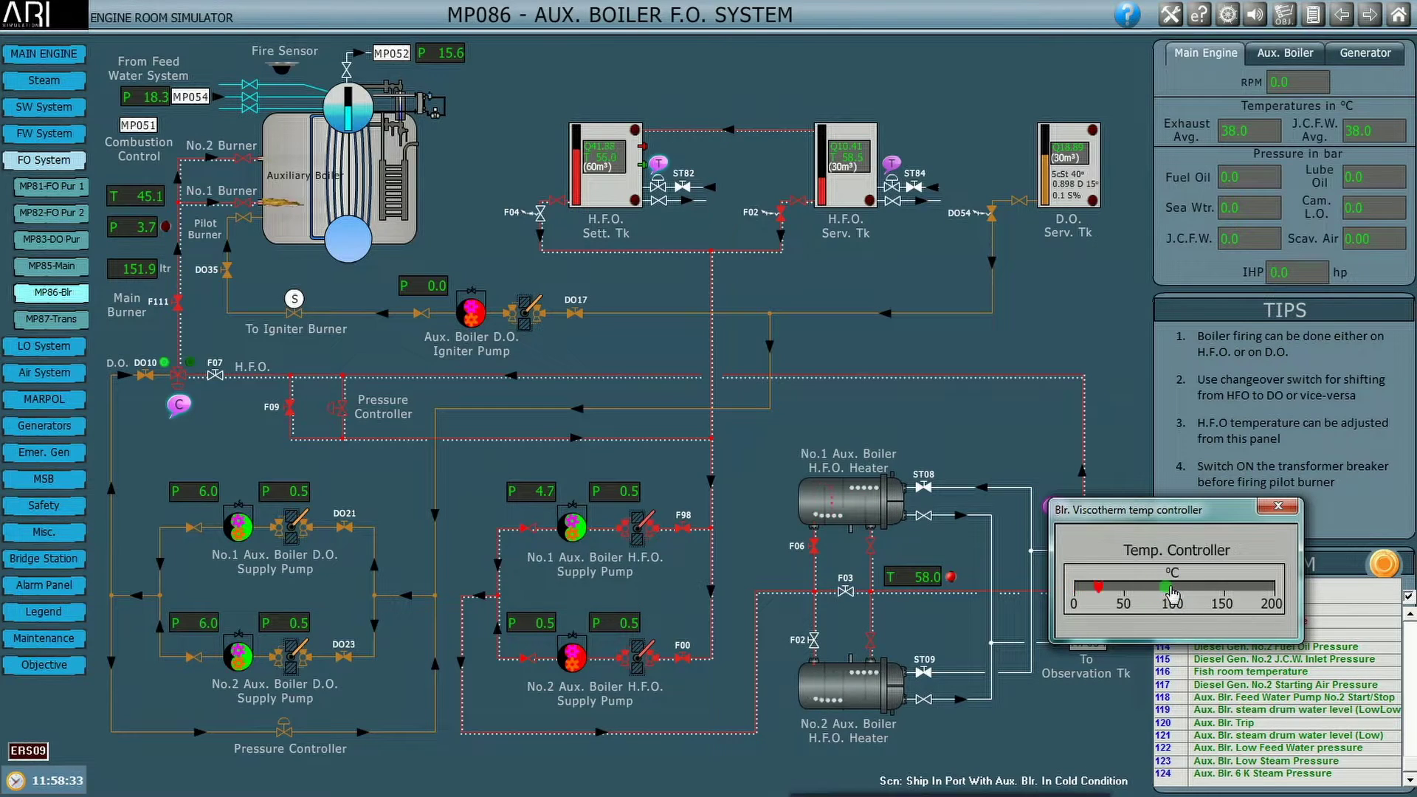
left_click(1166, 586)
left_click(1275, 508)
left_click(570, 655)
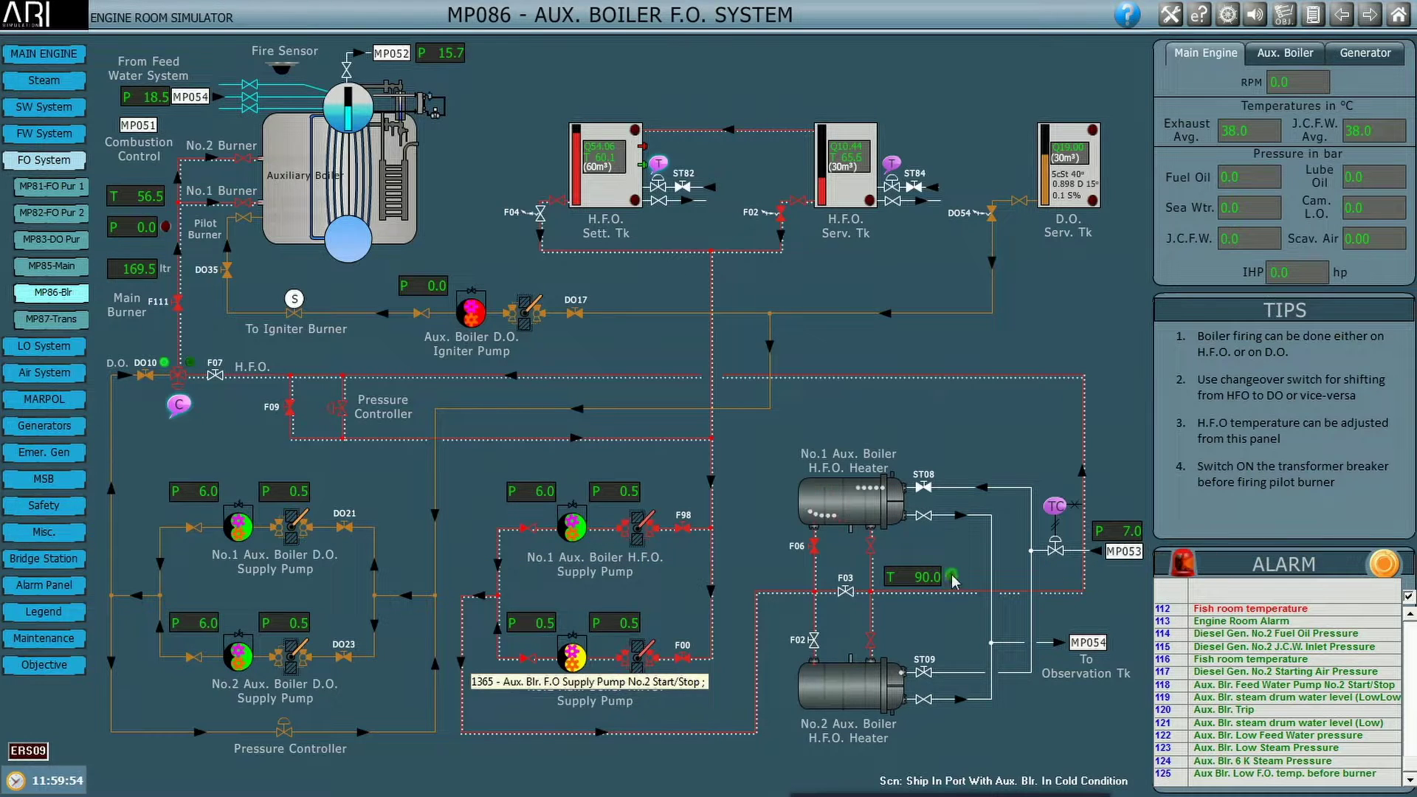
Open F07, switch the auxiliary boiler changeover to Fuel Oil, and close H.F.O. recirculation valve F09.
left_click(215, 375)
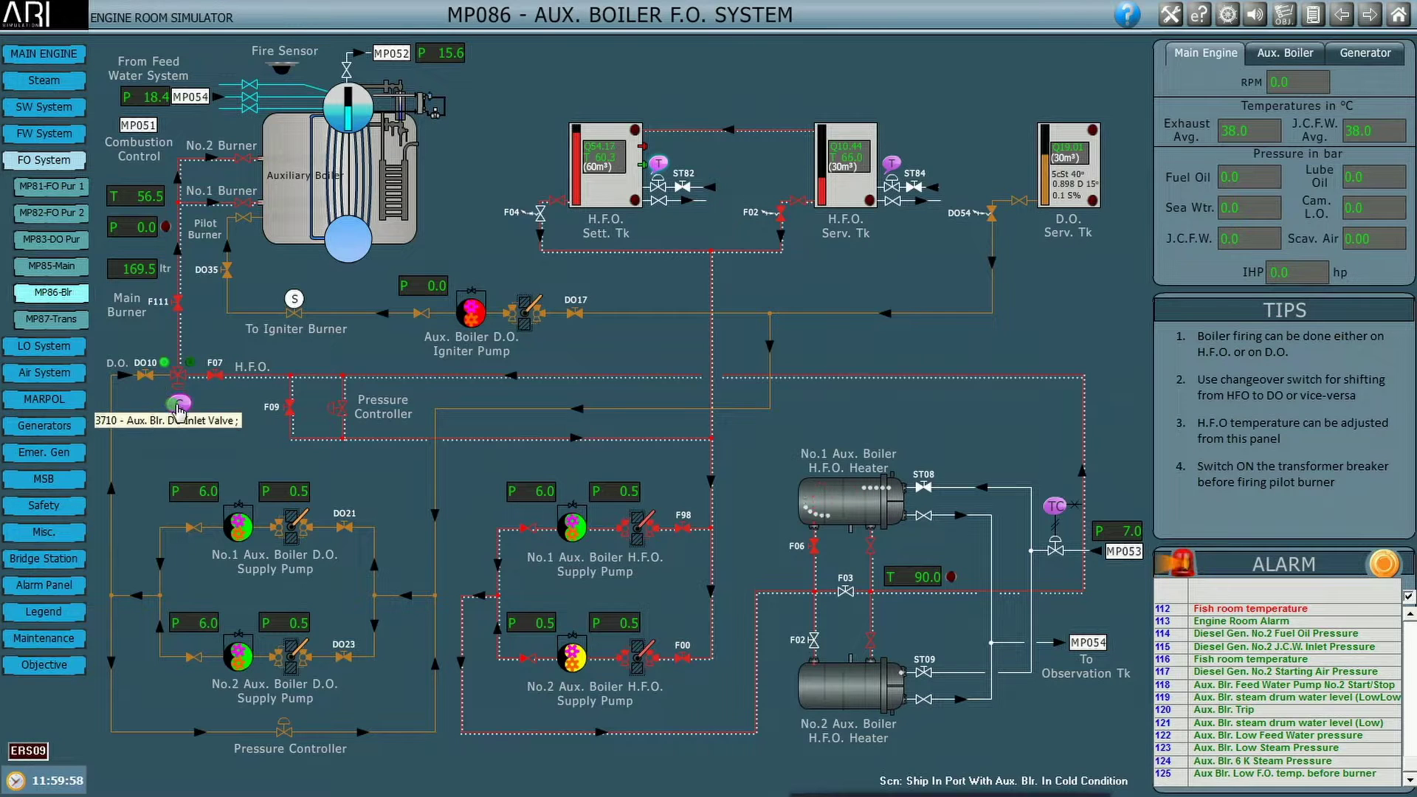
left_click(179, 402)
left_click(251, 466)
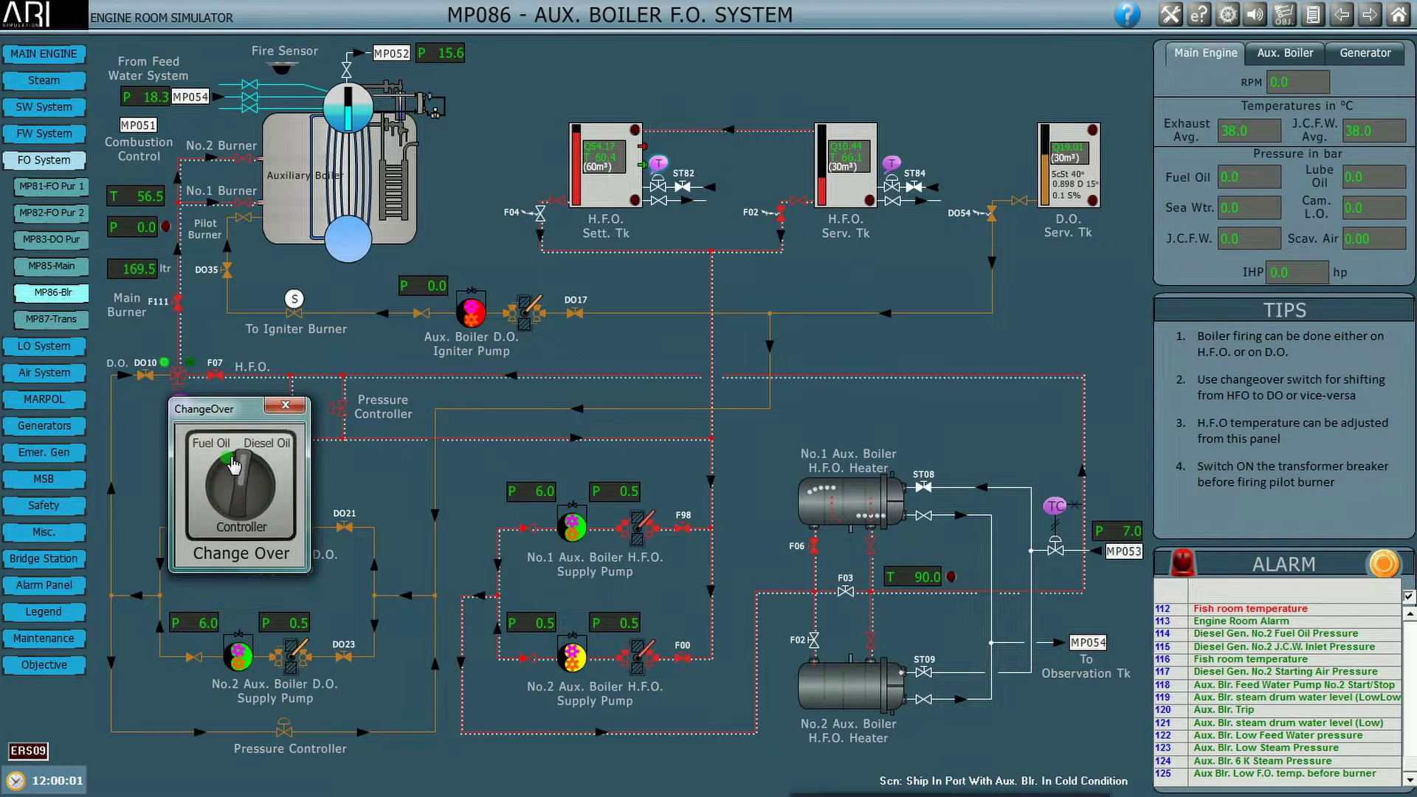
left_click(286, 407)
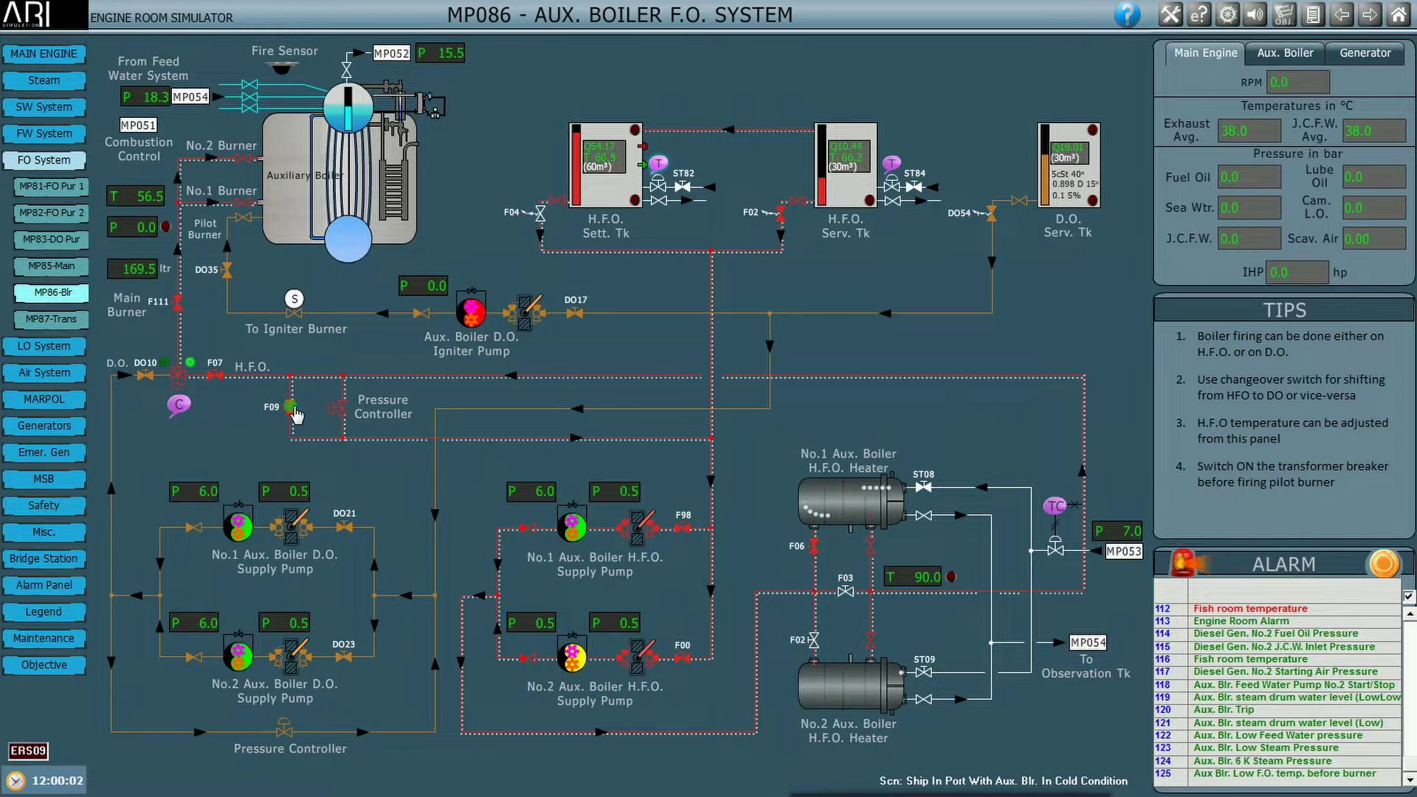
left_click(291, 408)
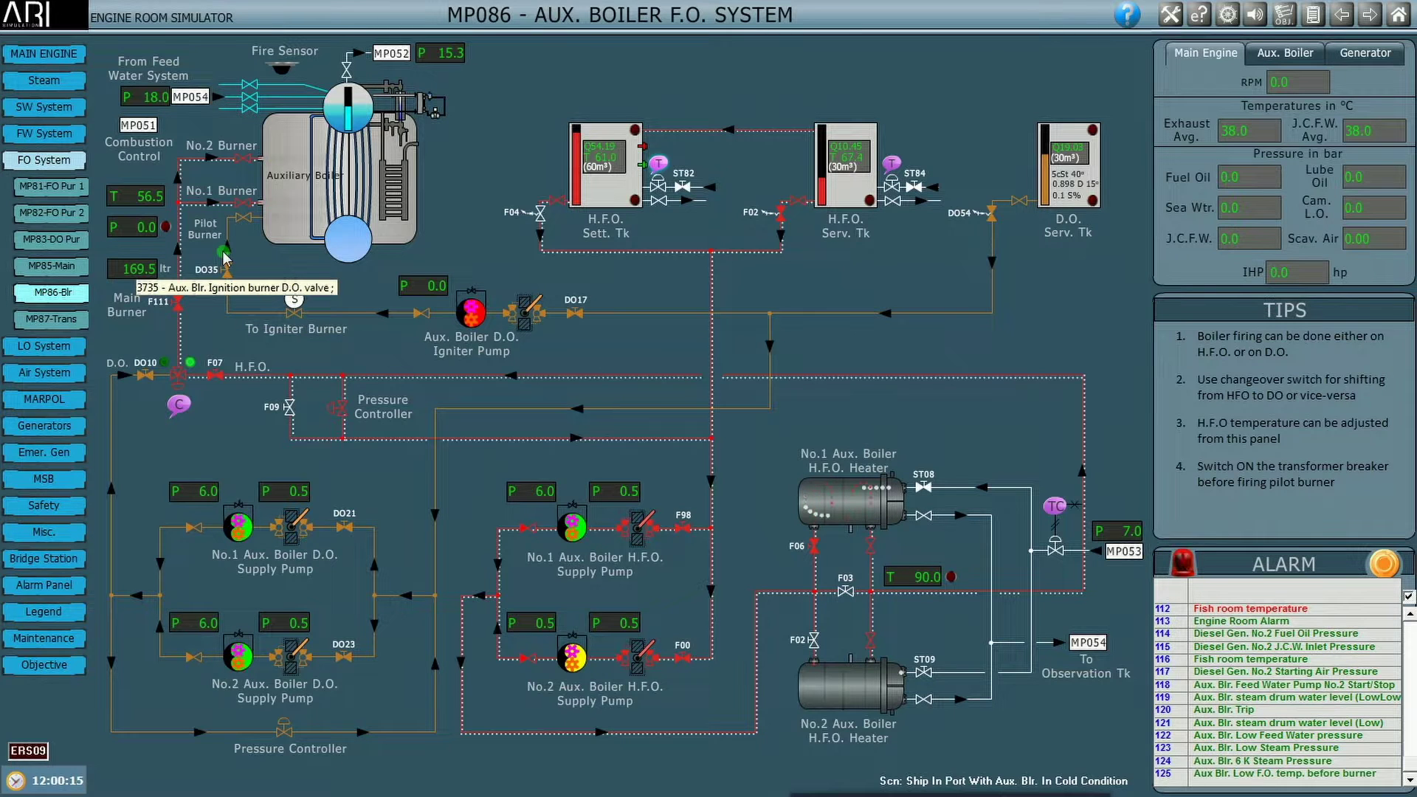
Check the objectives, and open F06 and F09 to line up the H.F.O. settling tank to the No.1 purifier feed pump.
left_click(64, 661)
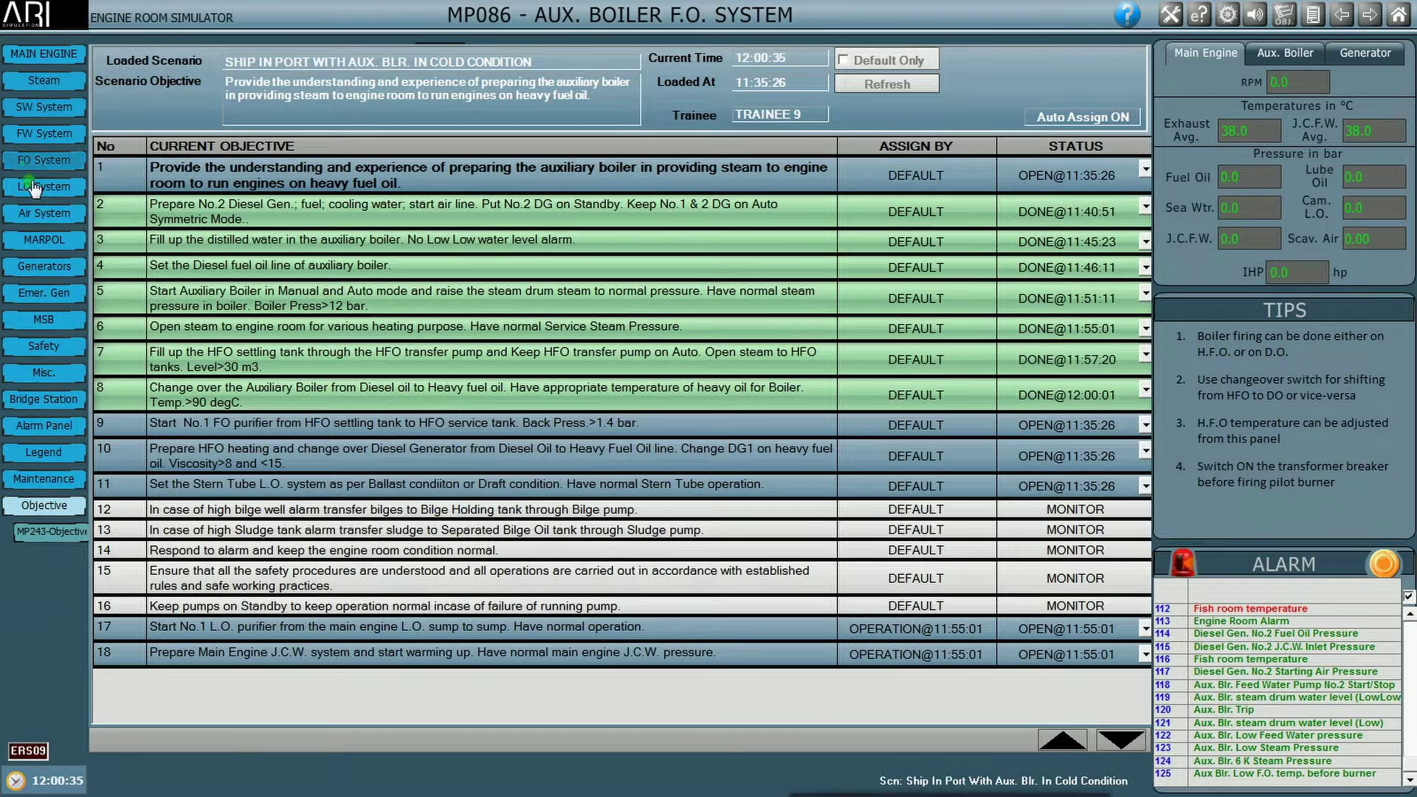
left_click(62, 169)
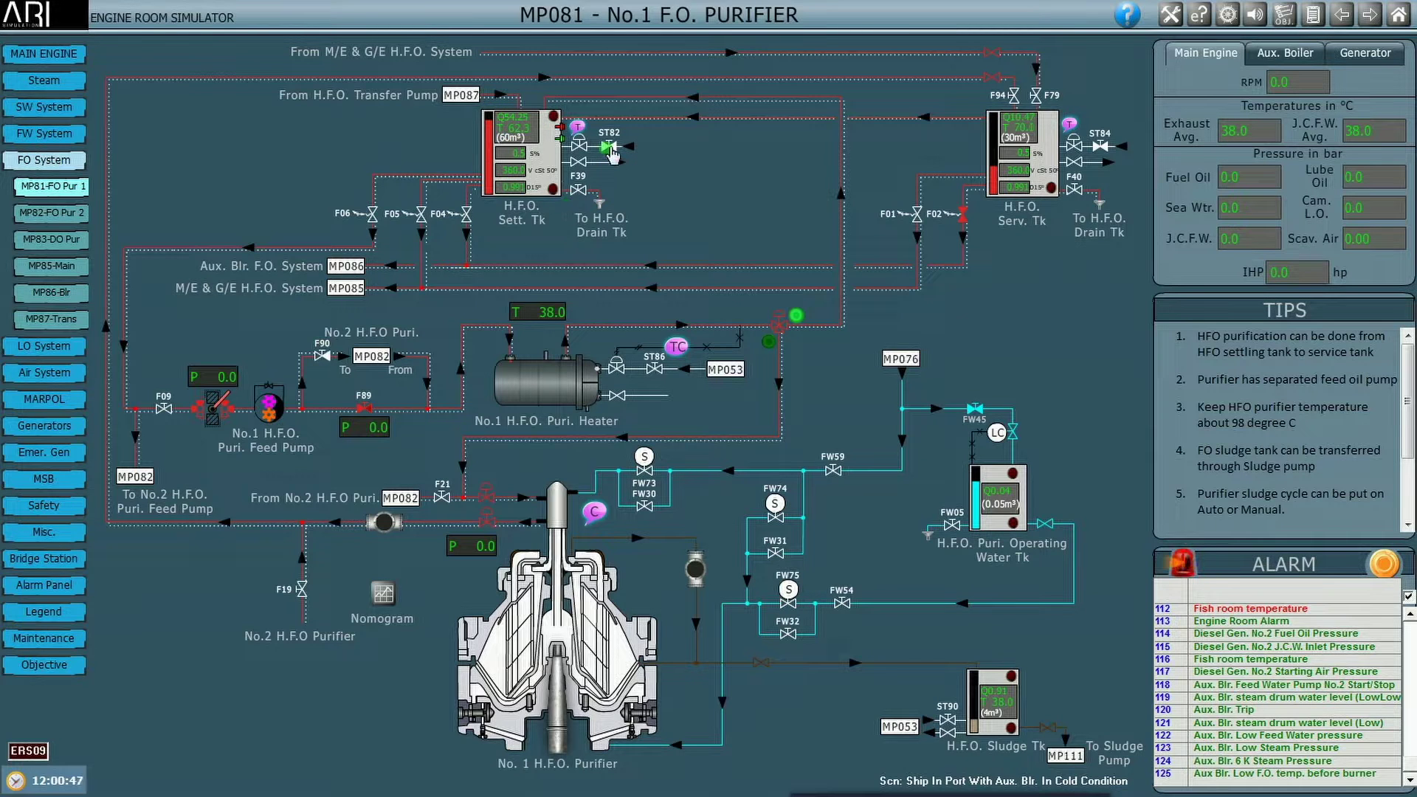
left_click(375, 223)
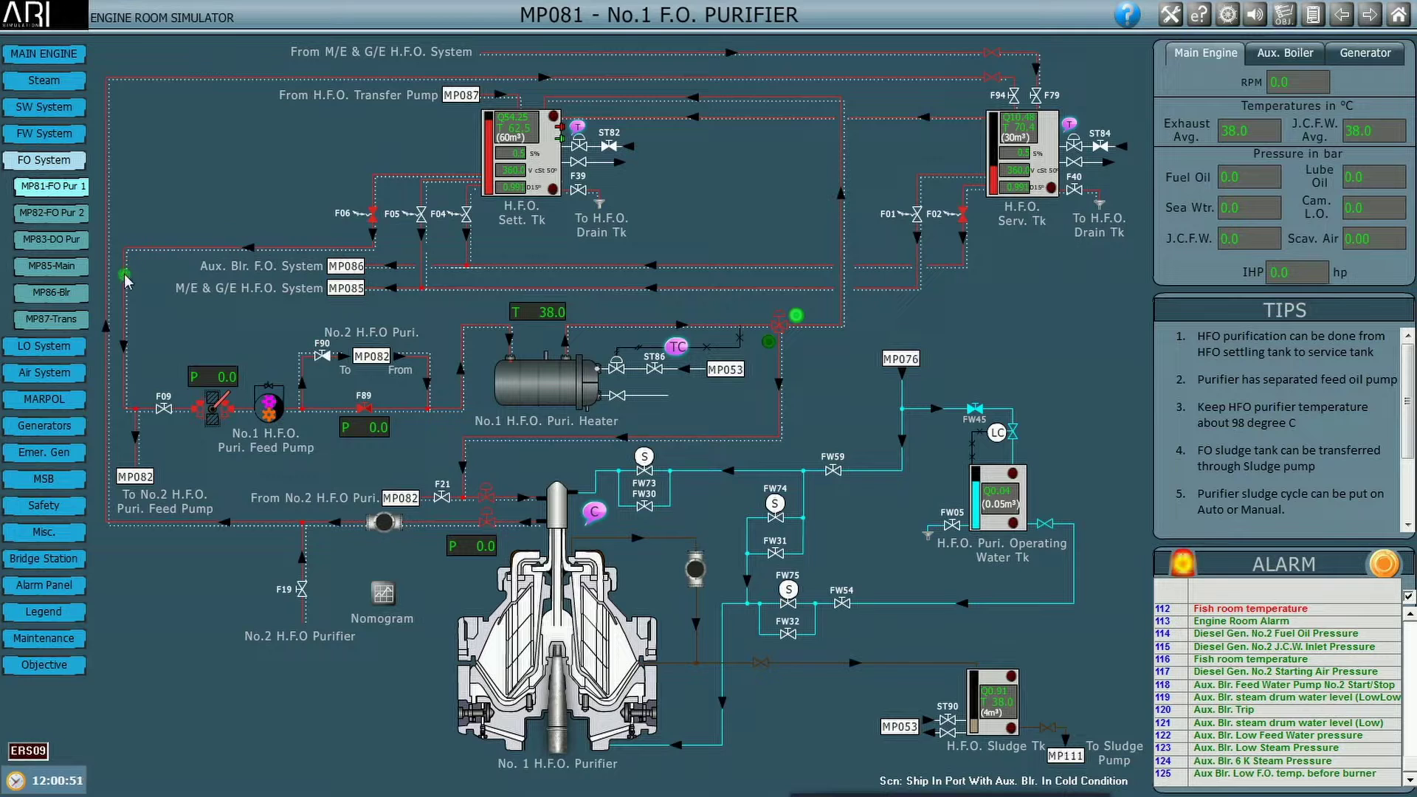
left_click(162, 412)
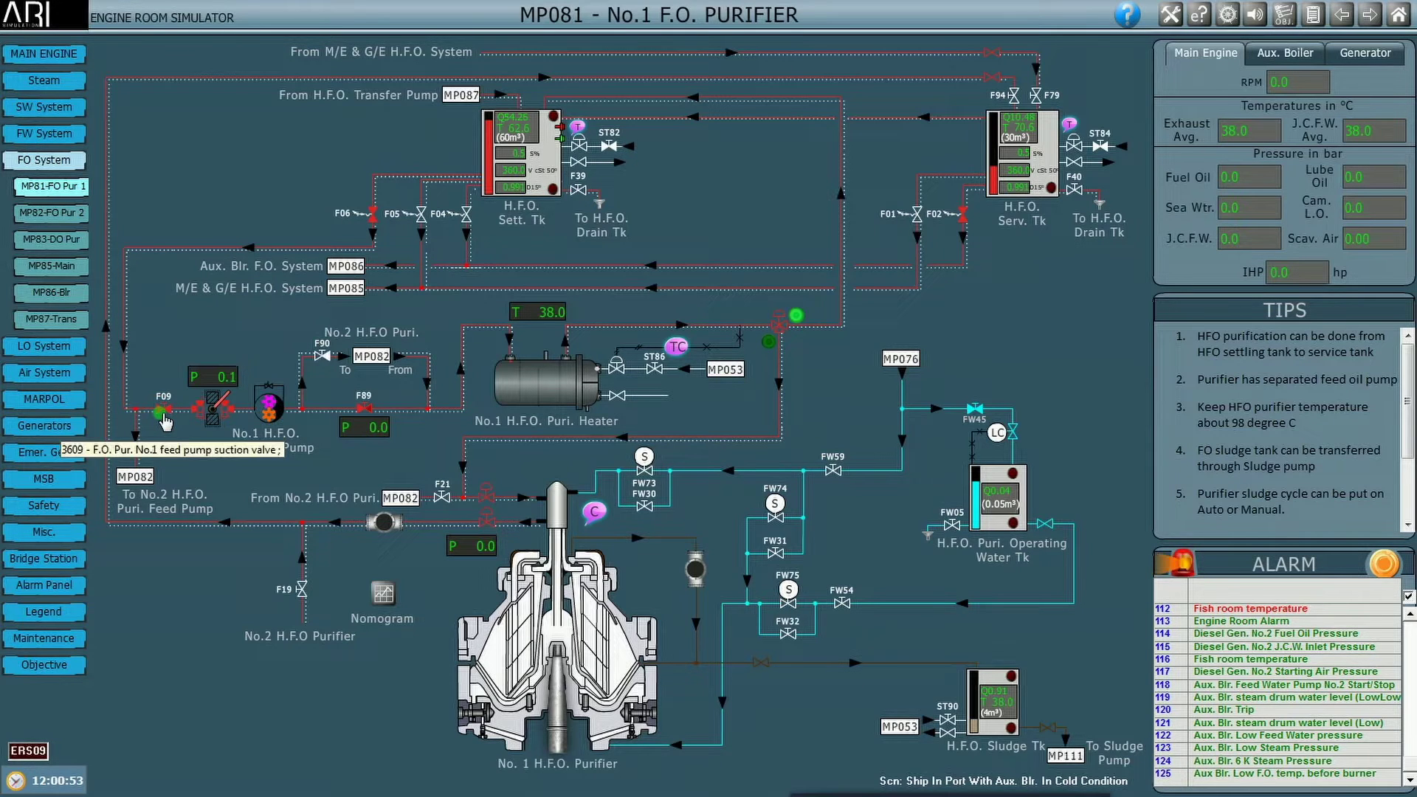
left_click(280, 403)
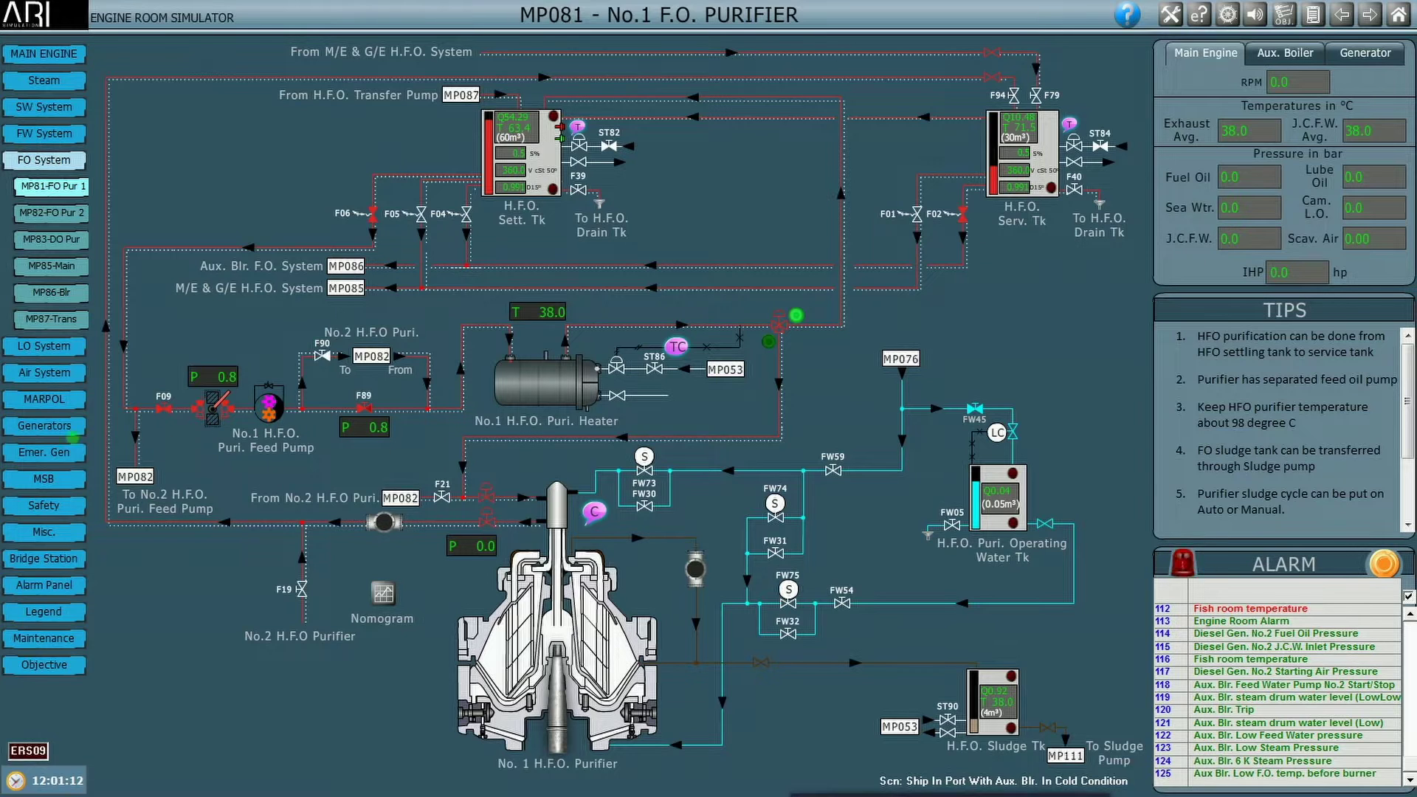
Switch on the No.1 fuel oil purifier and No.1 purifier feed pump breakers on the No.1 440V feeder panel.
left_click(57, 428)
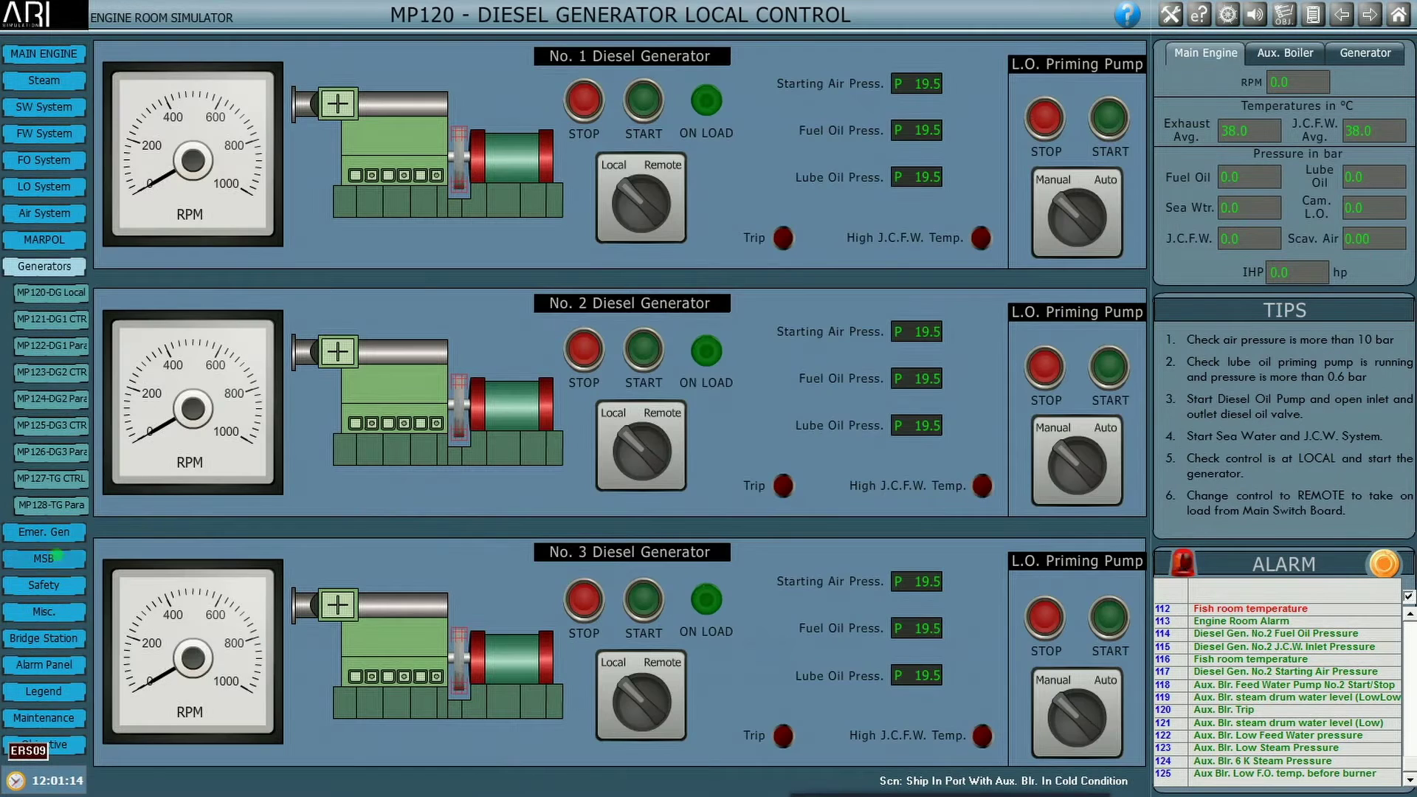
left_click(52, 345)
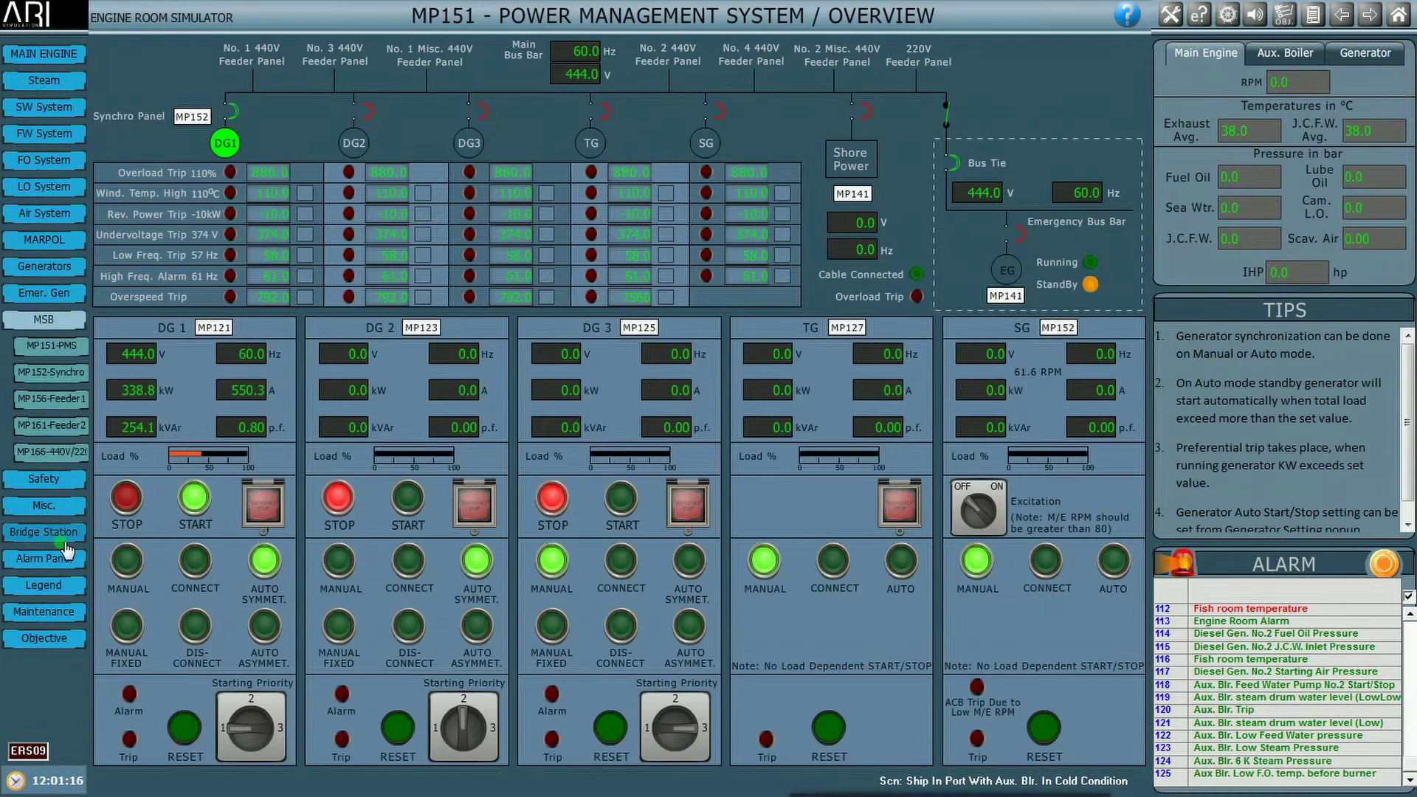
left_click(71, 401)
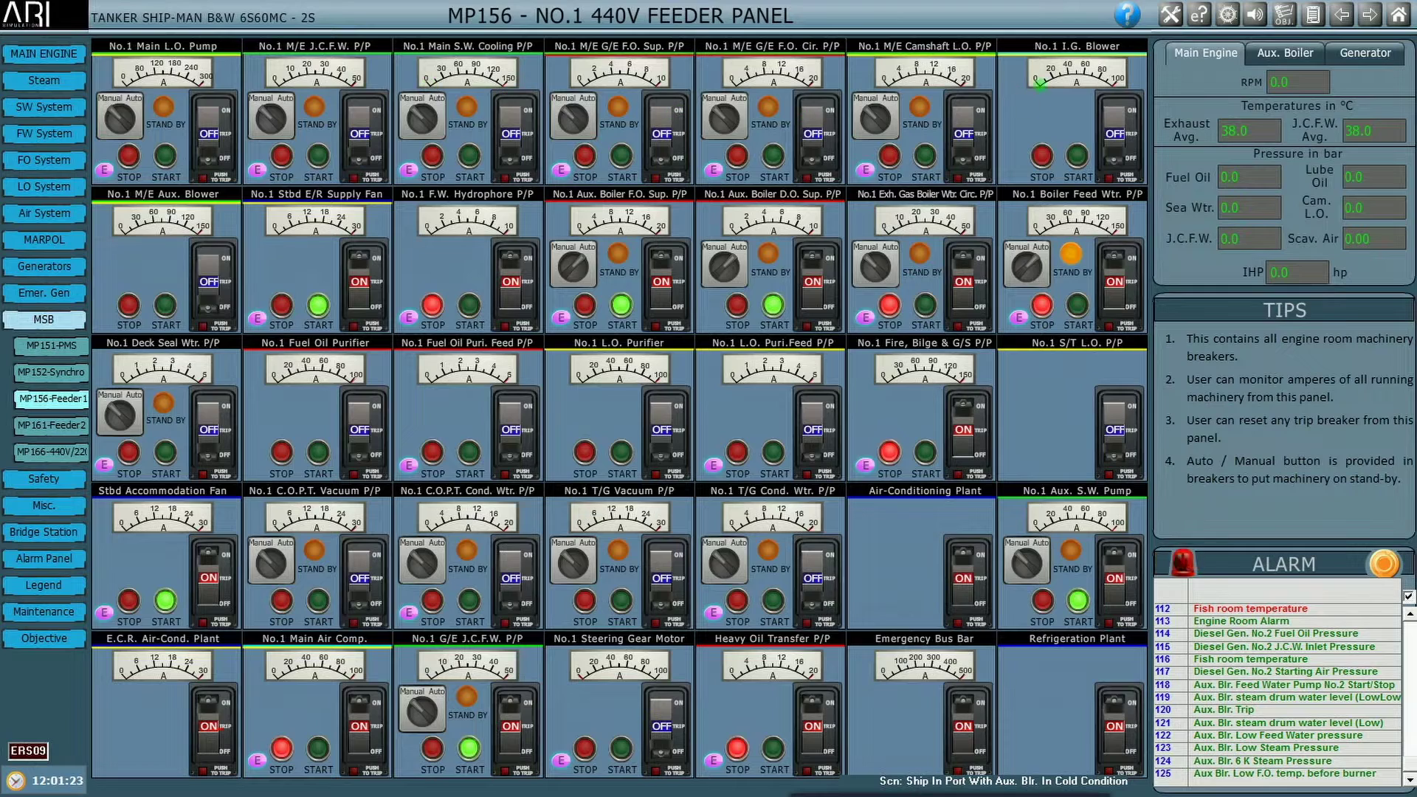
left_click(363, 414)
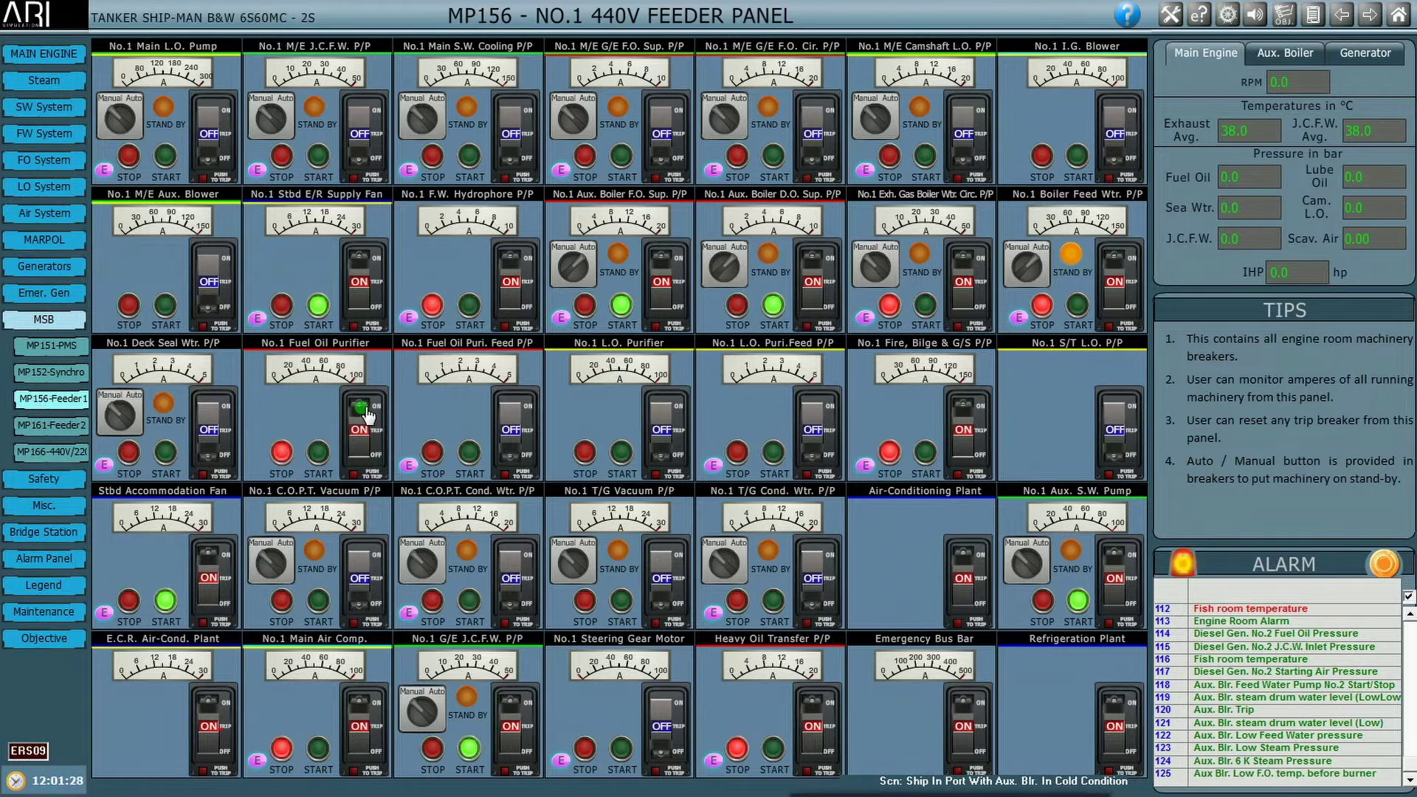
left_click(516, 406)
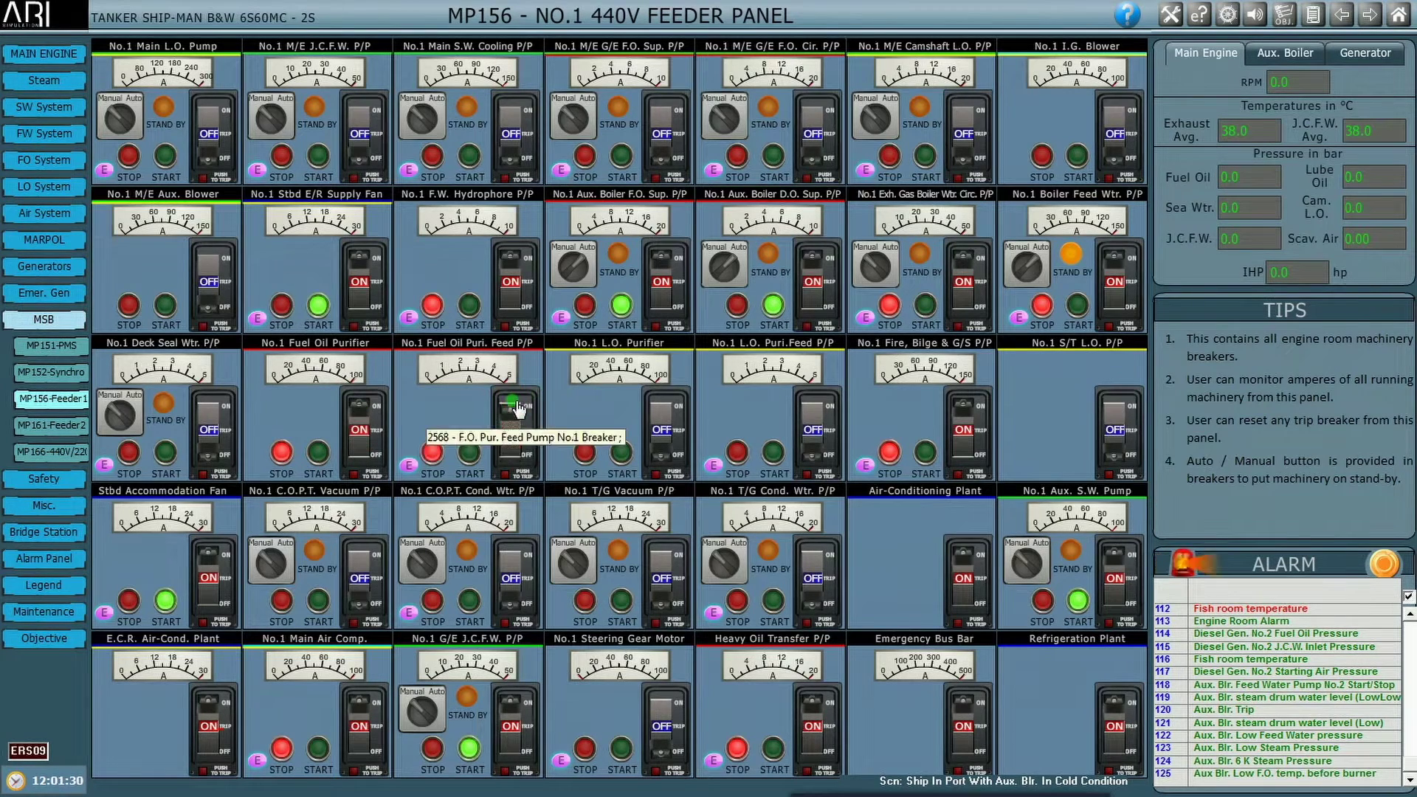
Switch on the No.2 fuel oil purifier and its feed pump breakers, and open the 440V/220V feeder panel.
left_click(49, 431)
left_click(362, 413)
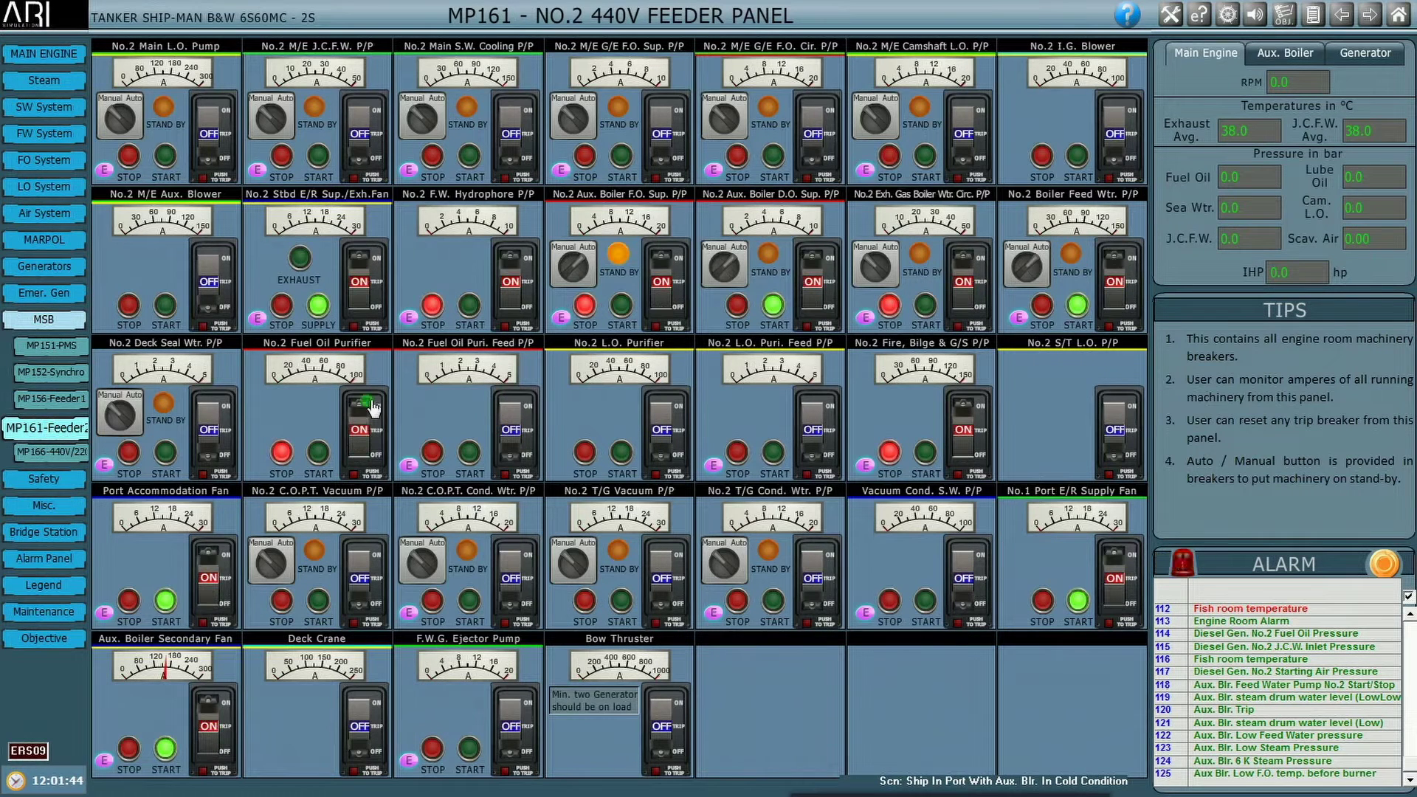
left_click(517, 415)
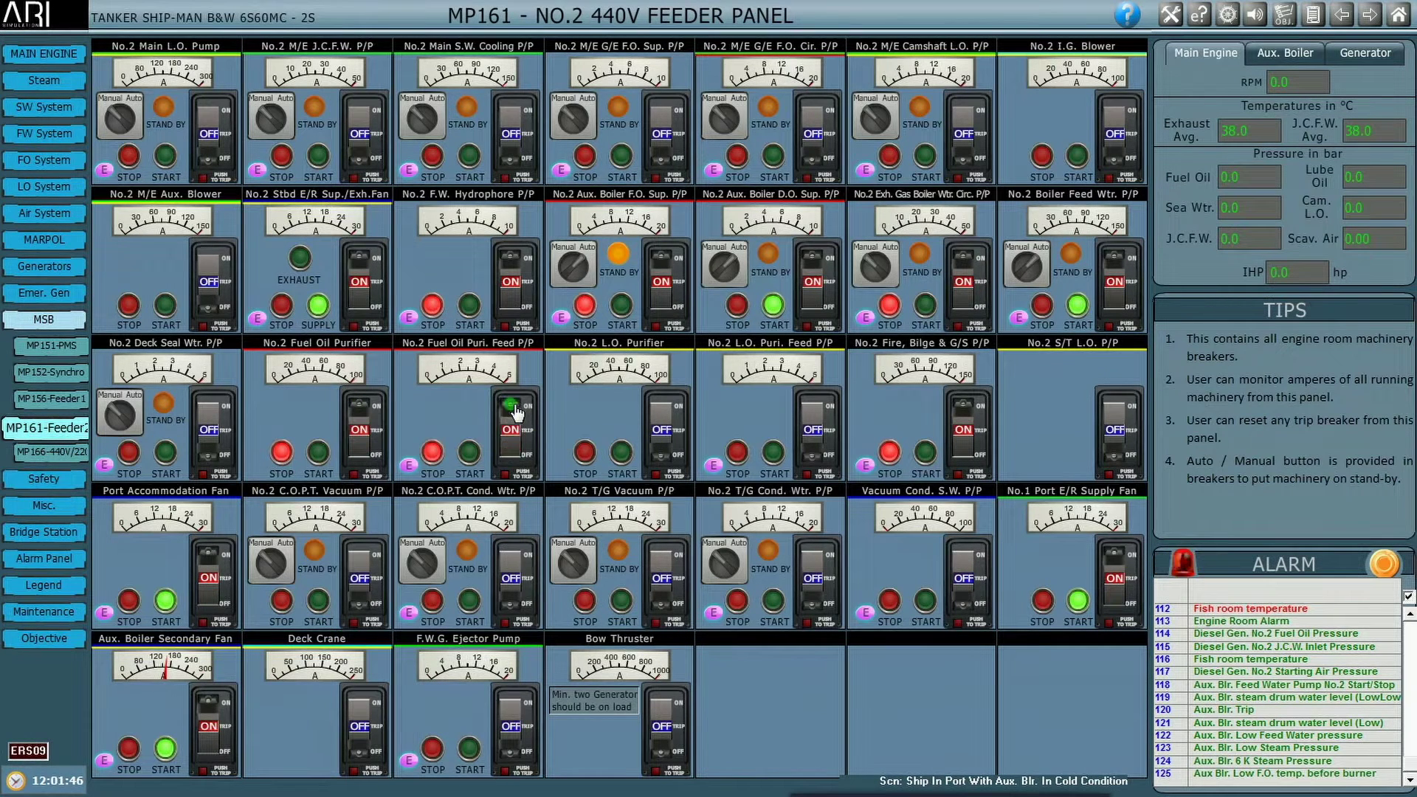
left_click(42, 457)
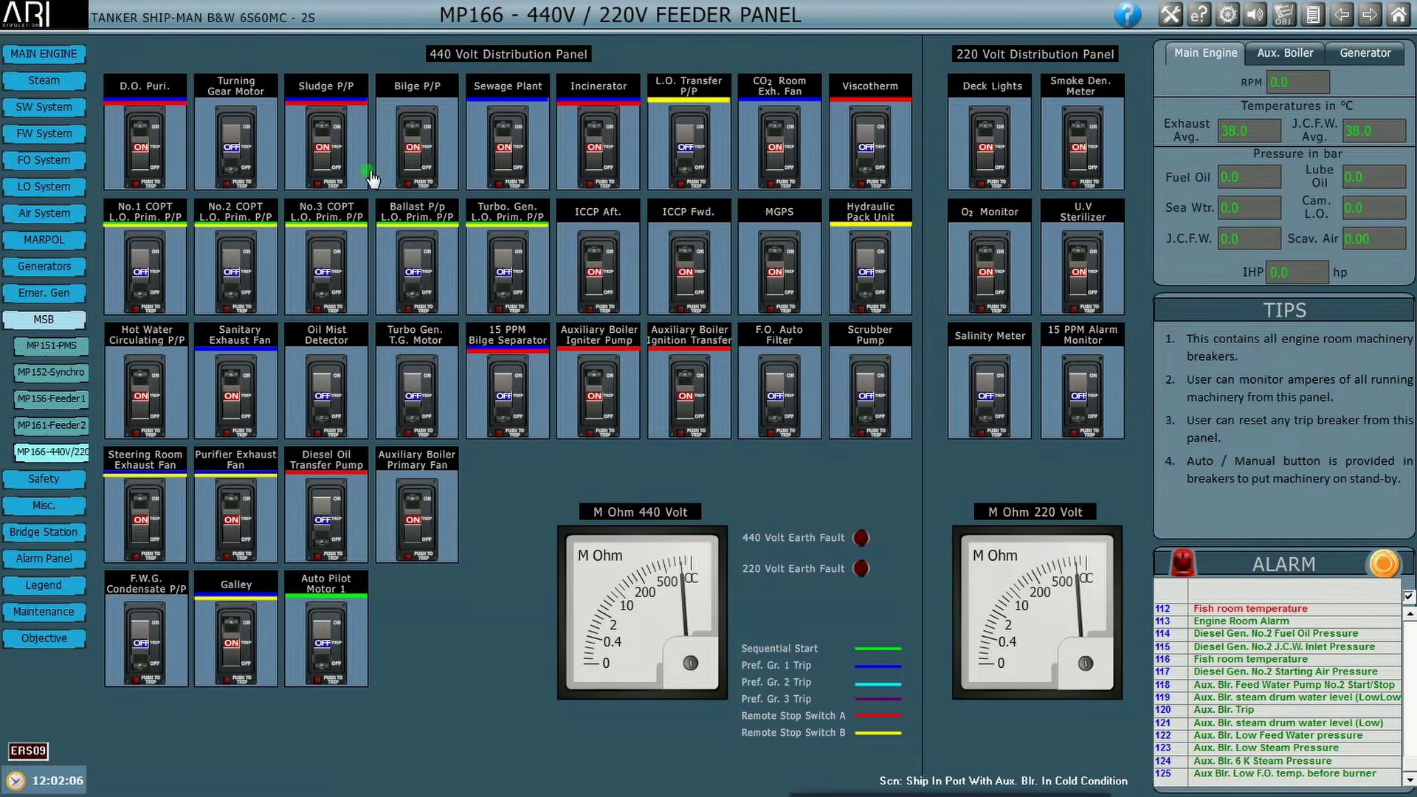
Start the No.1 H.F.O. purifier feed pump.
left_click(41, 156)
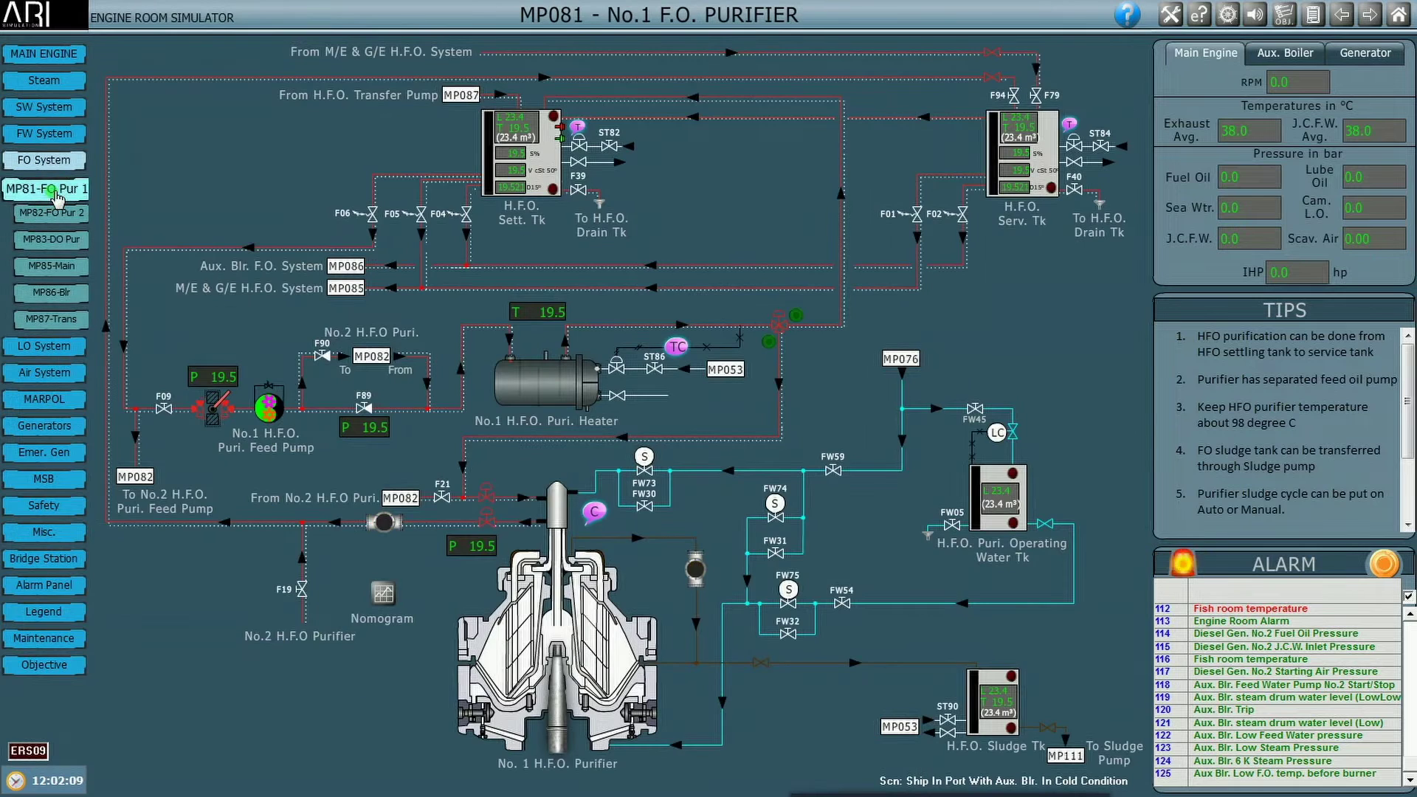
left_click(269, 406)
left_click(380, 475)
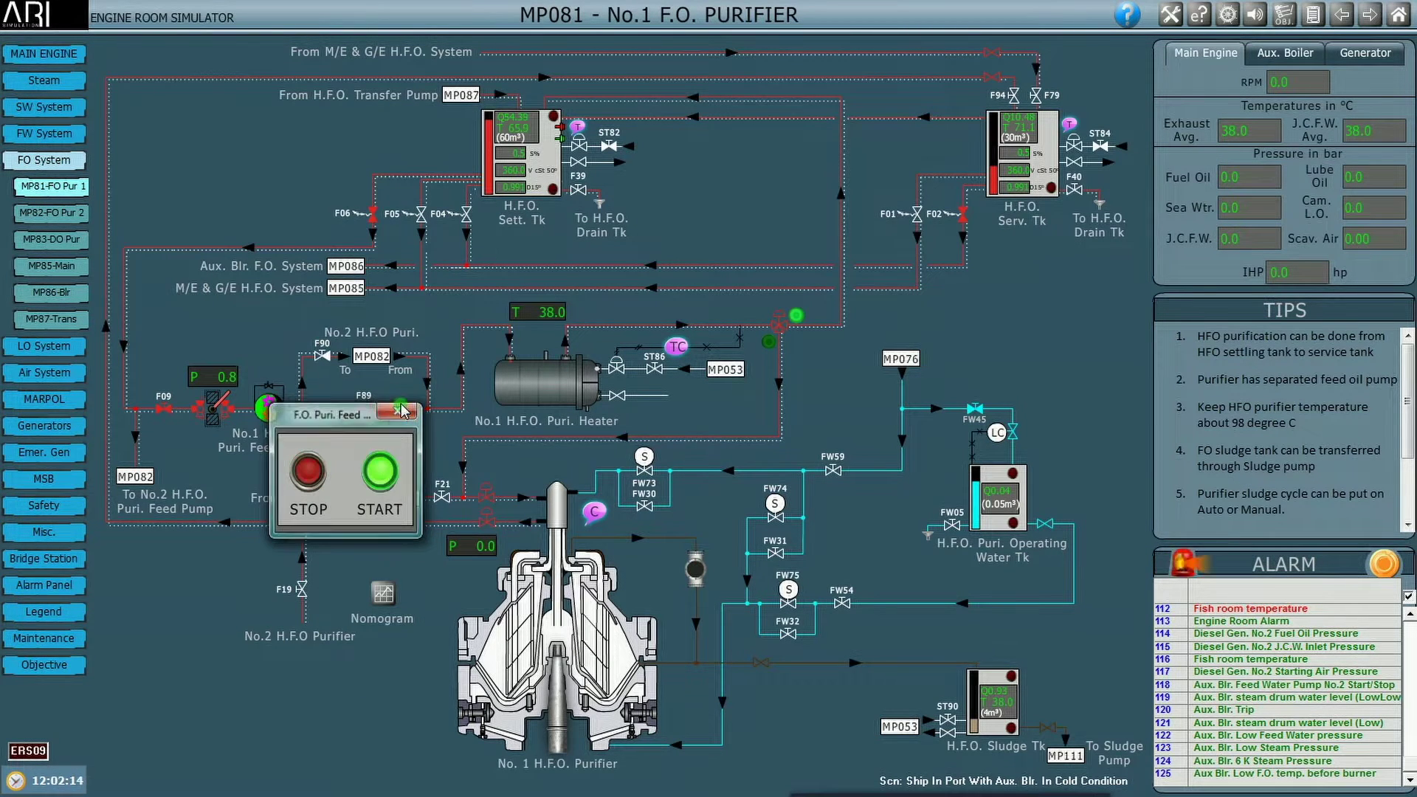
left_click(398, 410)
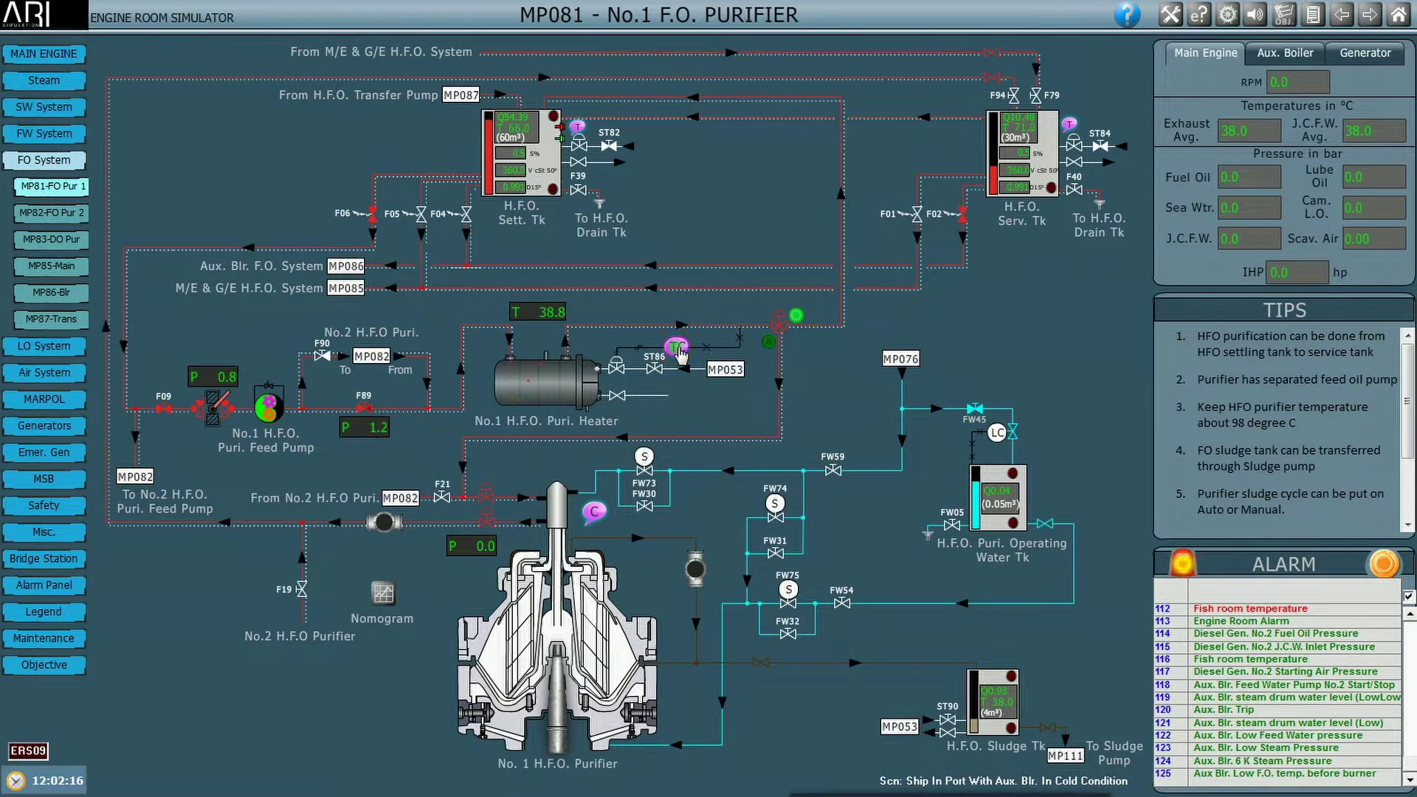
Set the No.1 H.F.O. purifier temperature controller to about 95 °C, and open service tank valve F94 and water valves FW59 and FW54.
left_click(679, 357)
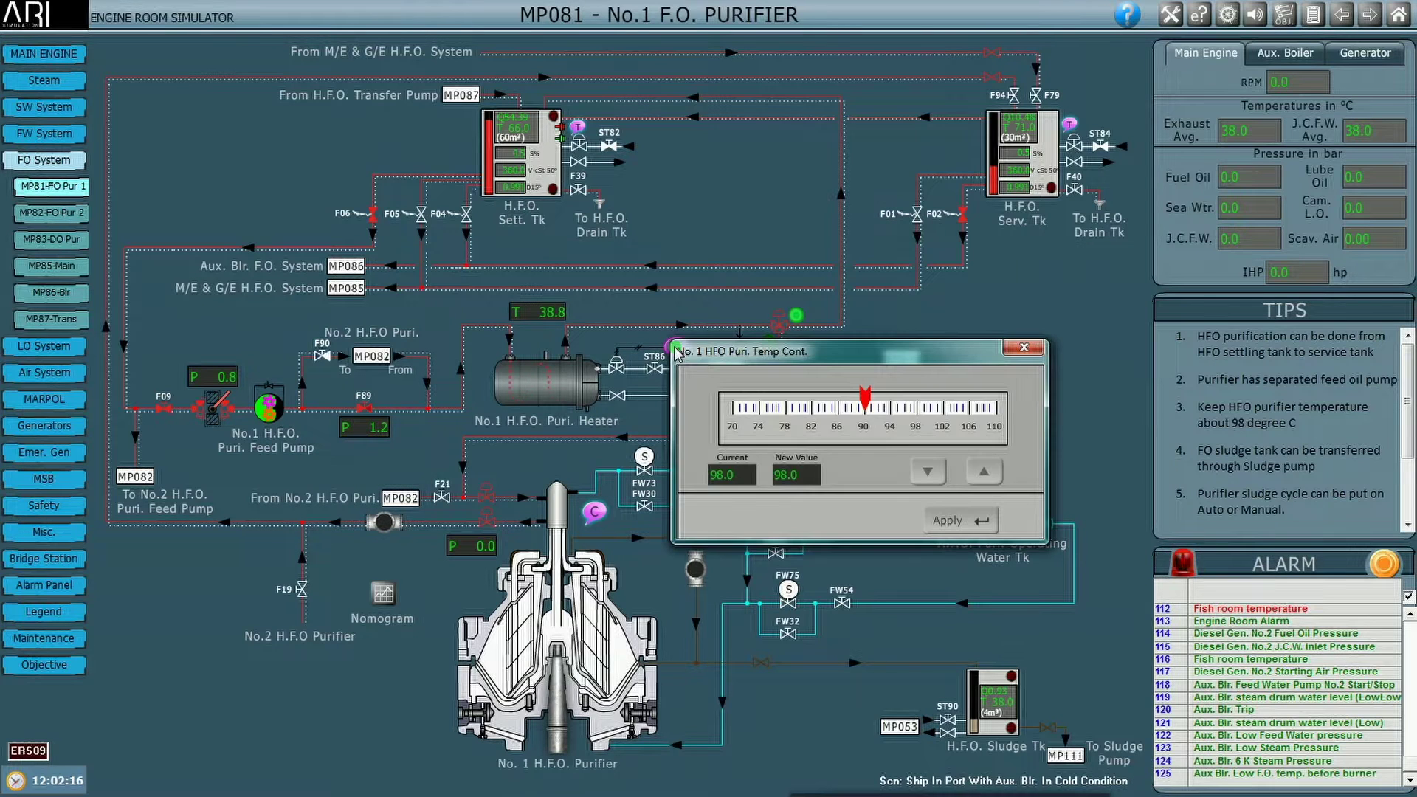
left_click(898, 412)
left_click(1018, 348)
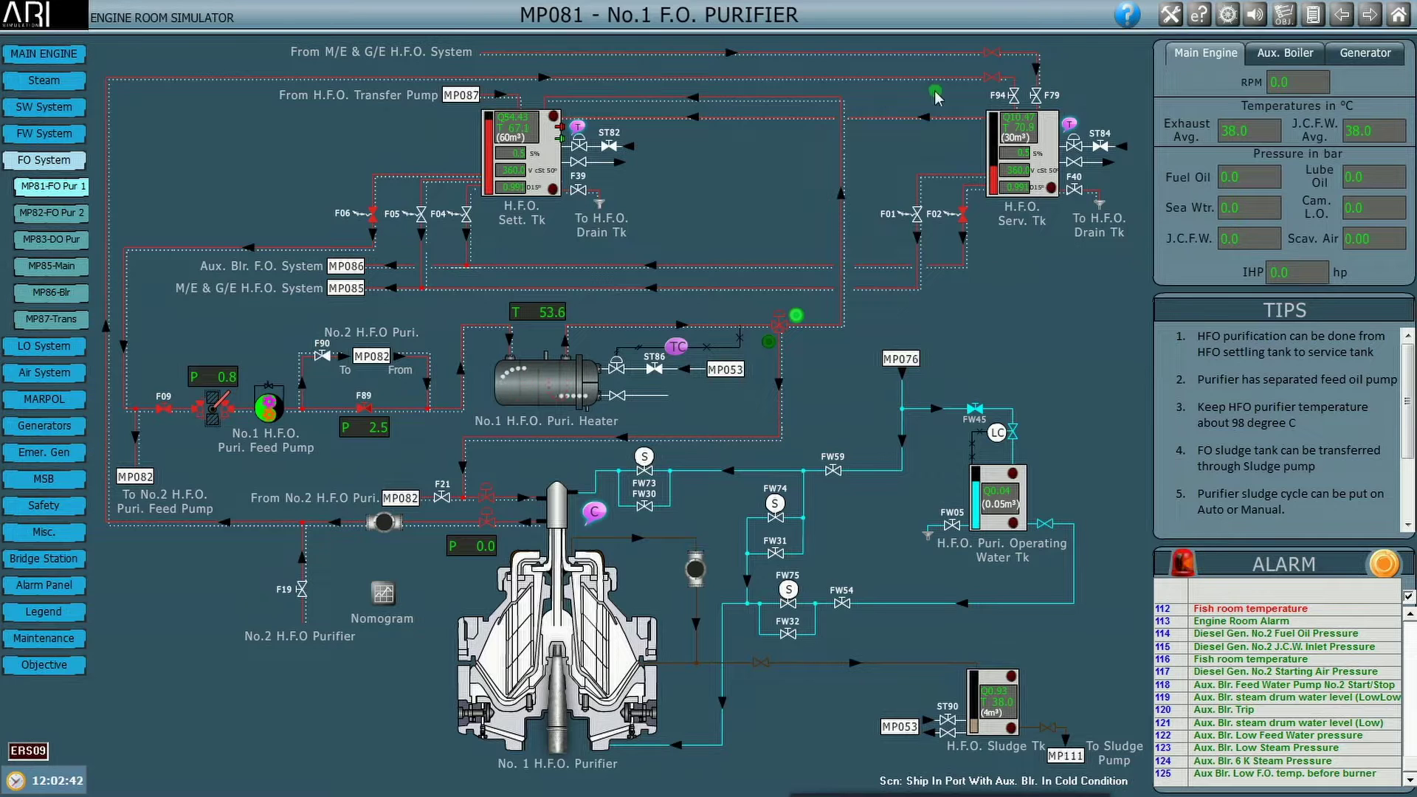
left_click(1015, 98)
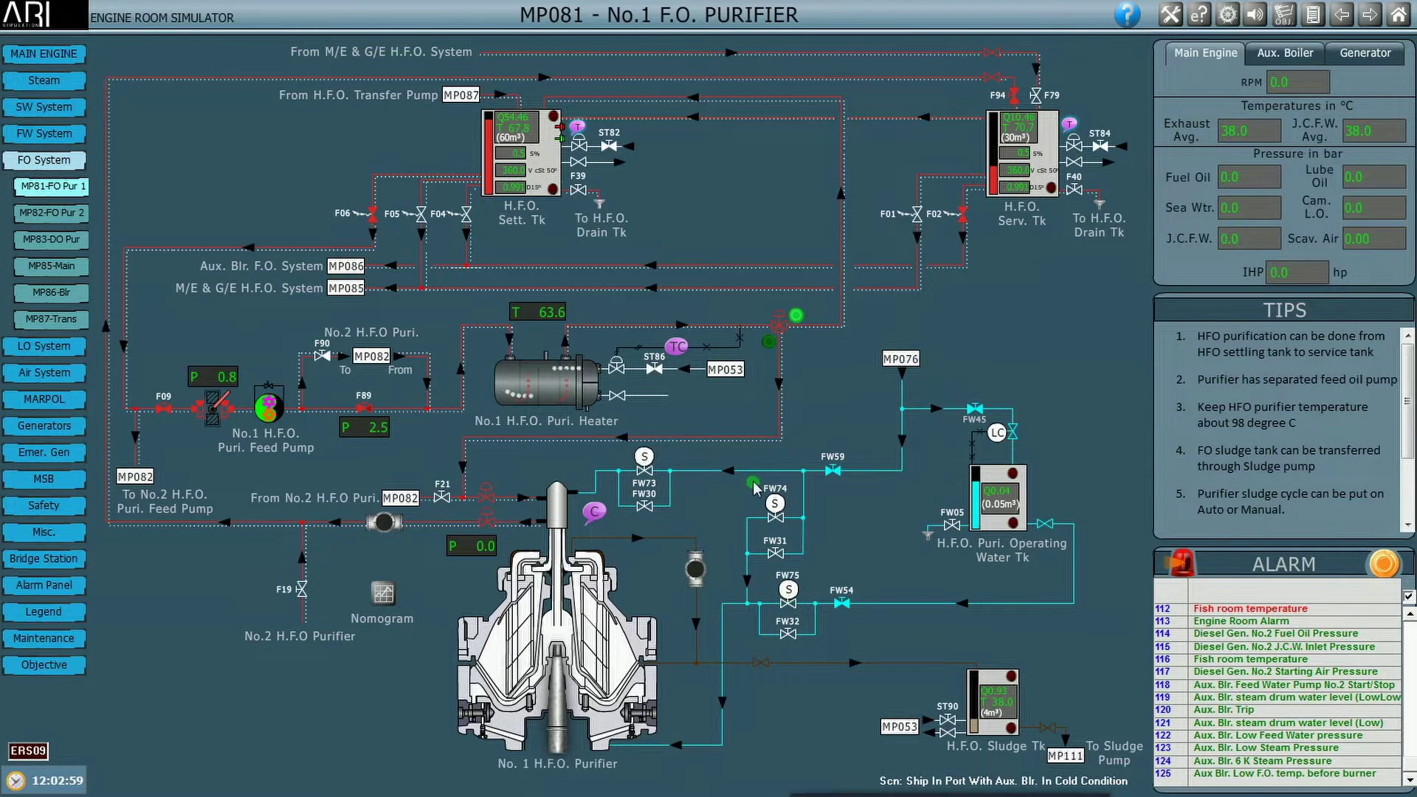
Set the No.1 F.O. purifier's throughput and back pressure valves about half open, start the purifier, and disable popup auto close.
left_click(660, 508)
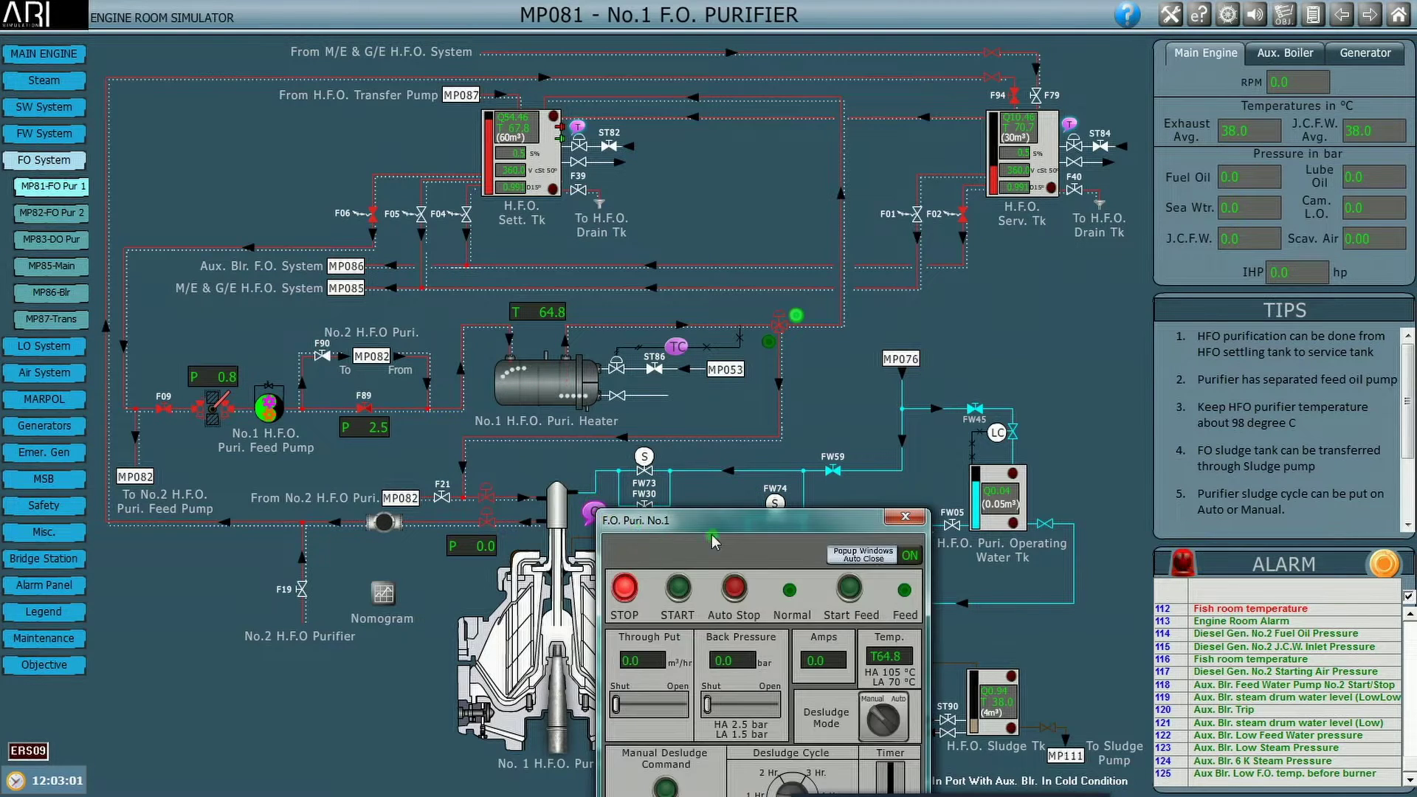
left_click_drag(786, 513, 986, 194)
left_click(877, 268)
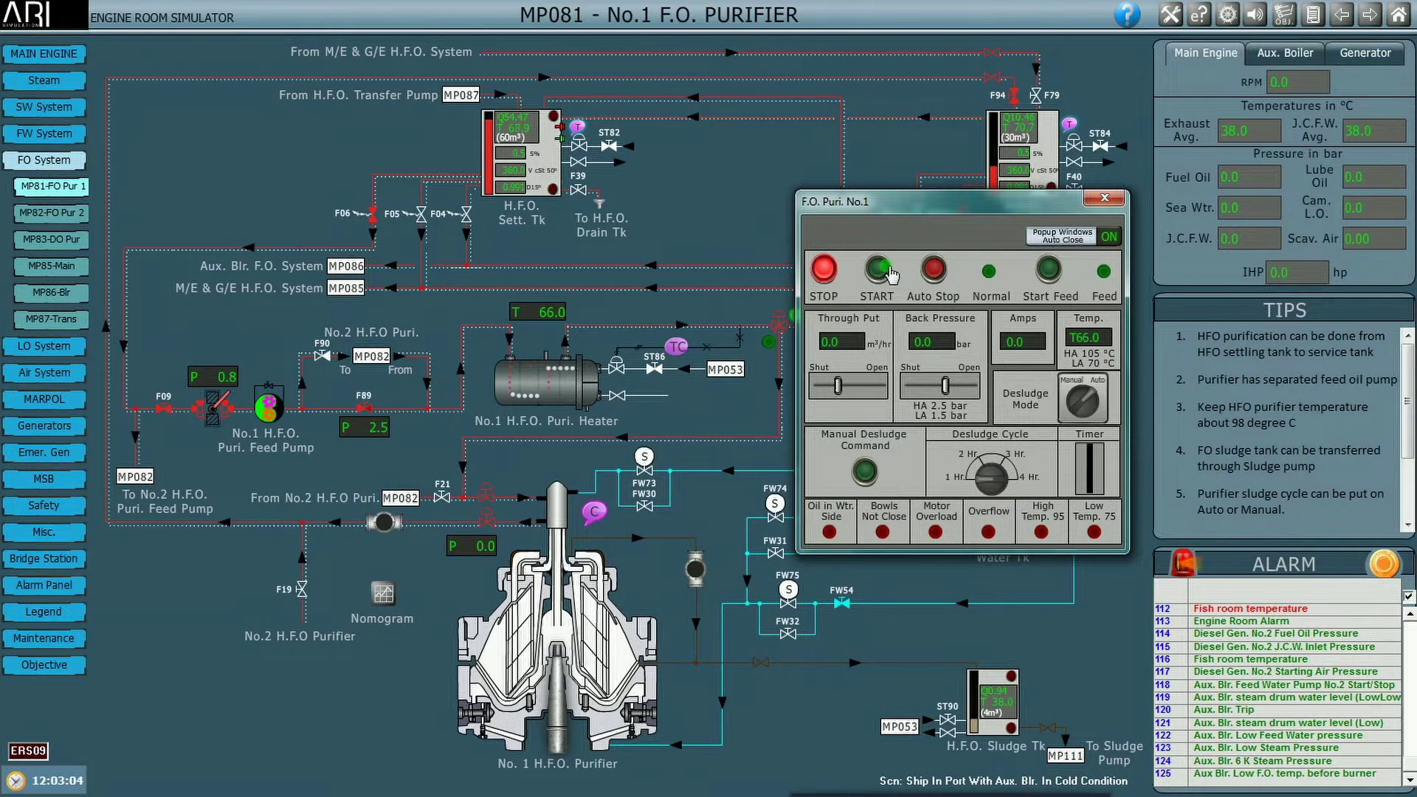
left_click(1110, 237)
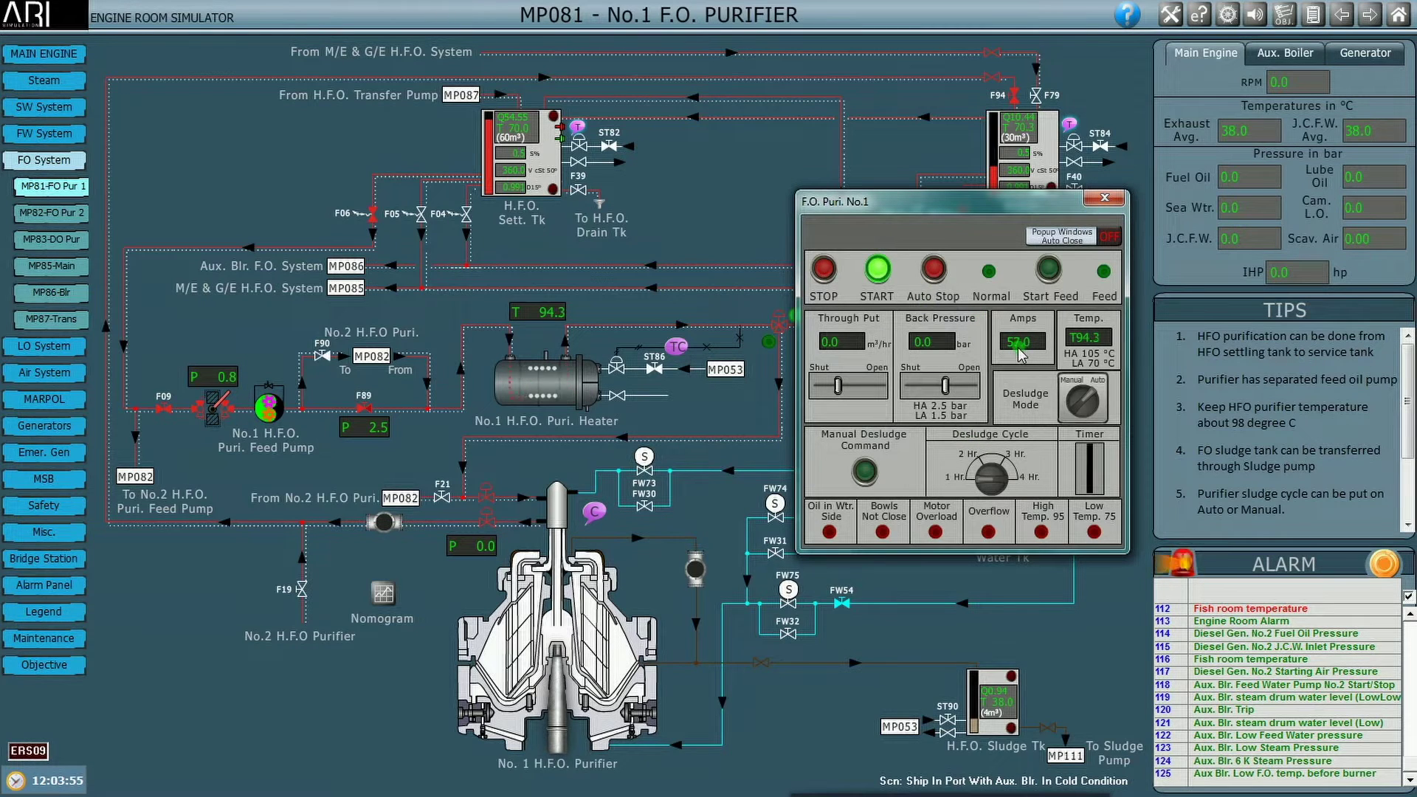
Start the feed to the No.1 F.O. purifier and adjust its back pressure to about 2.1 bar.
left_click_drag(953, 210, 1098, 395)
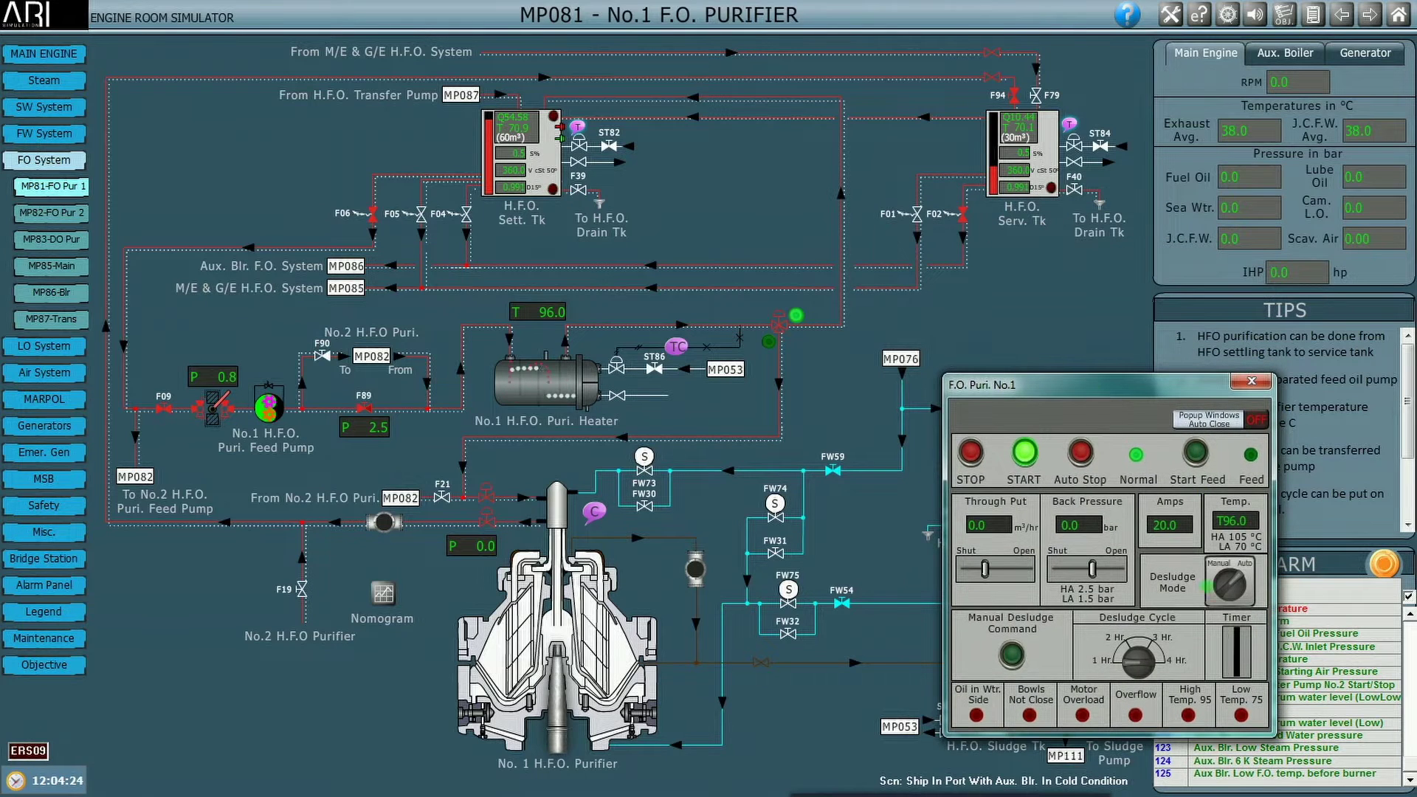
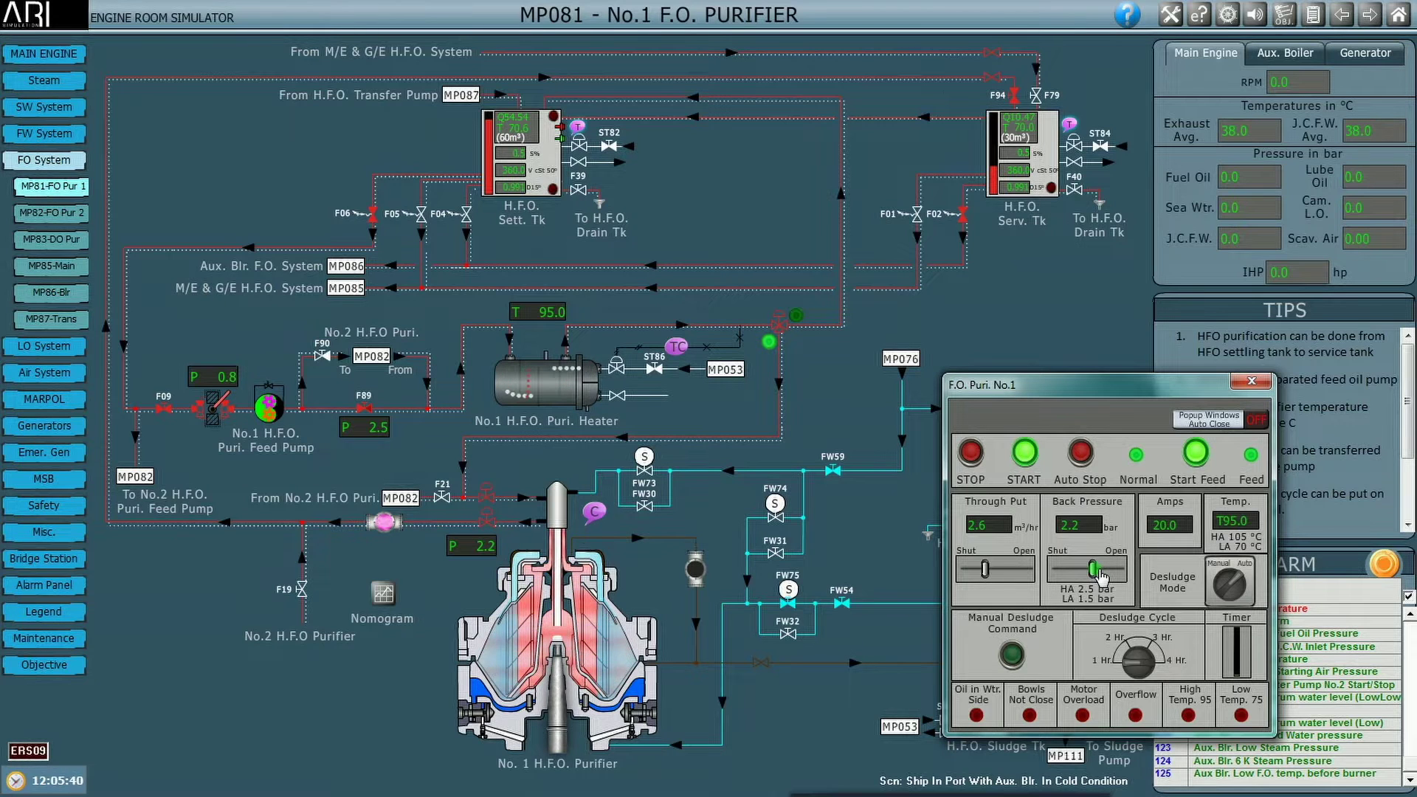
left_click_drag(1102, 570, 1104, 575)
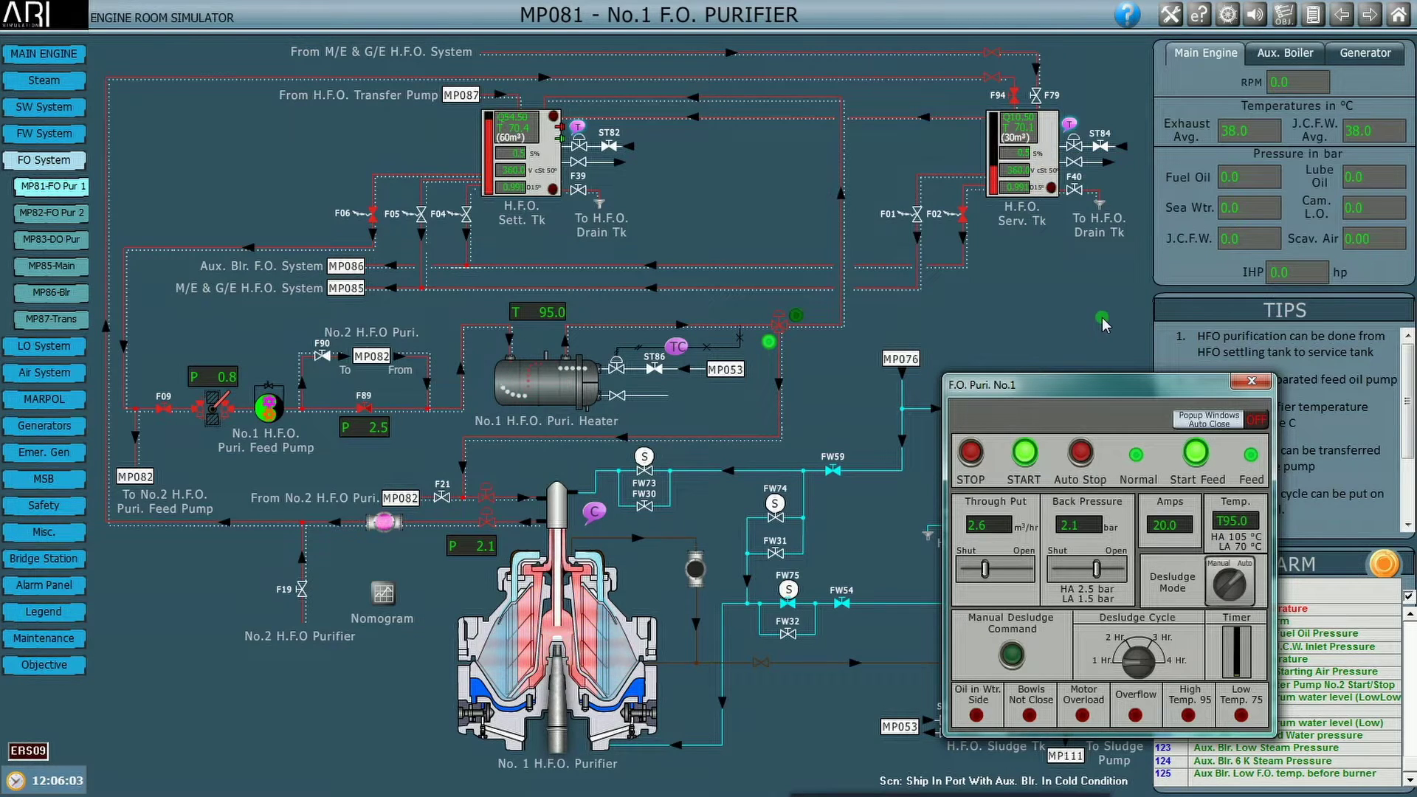
left_click(1251, 381)
Check the scenario objectives, and open H.F.O. service tank valve F01 and F.O. supply pump suction valves F74 and F76.
left_click(77, 668)
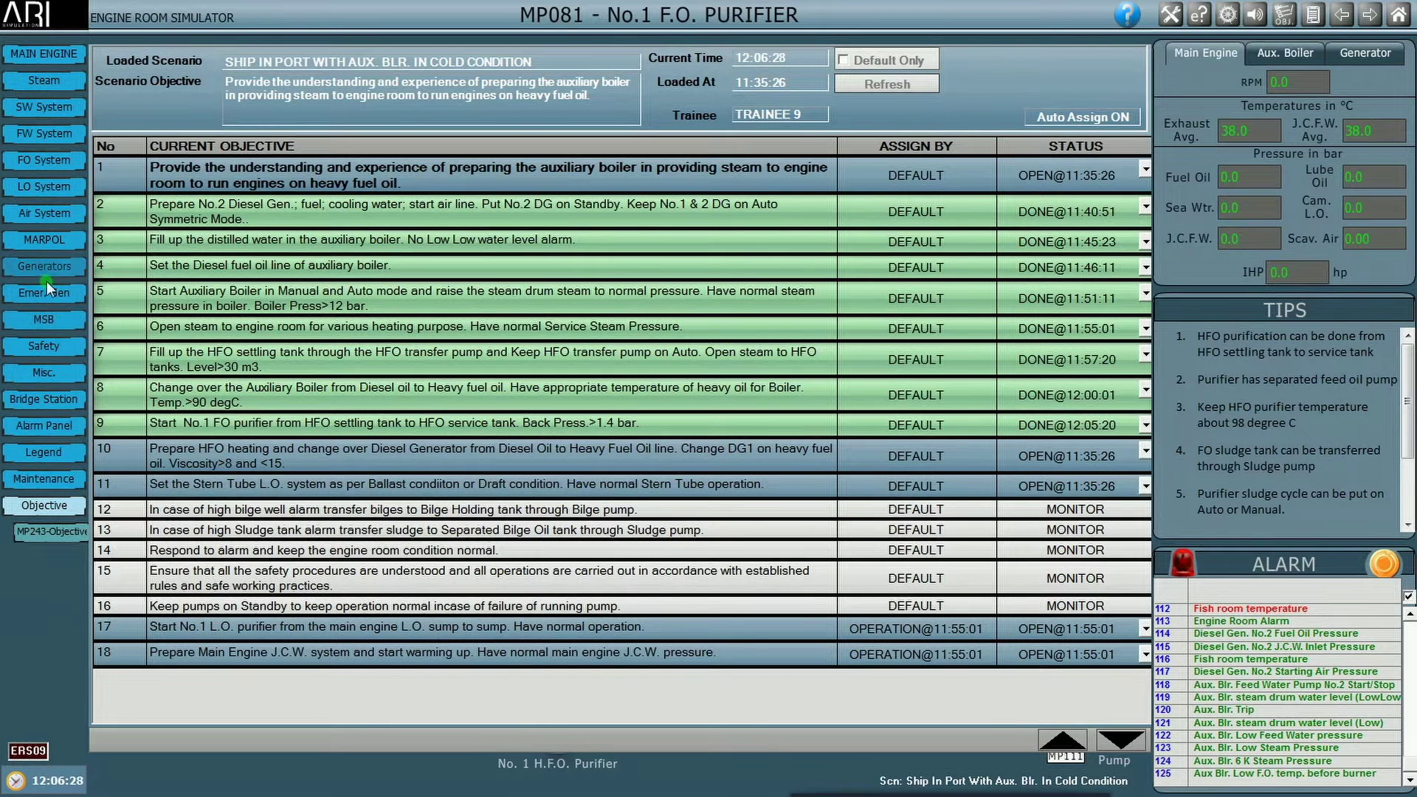
left_click(63, 270)
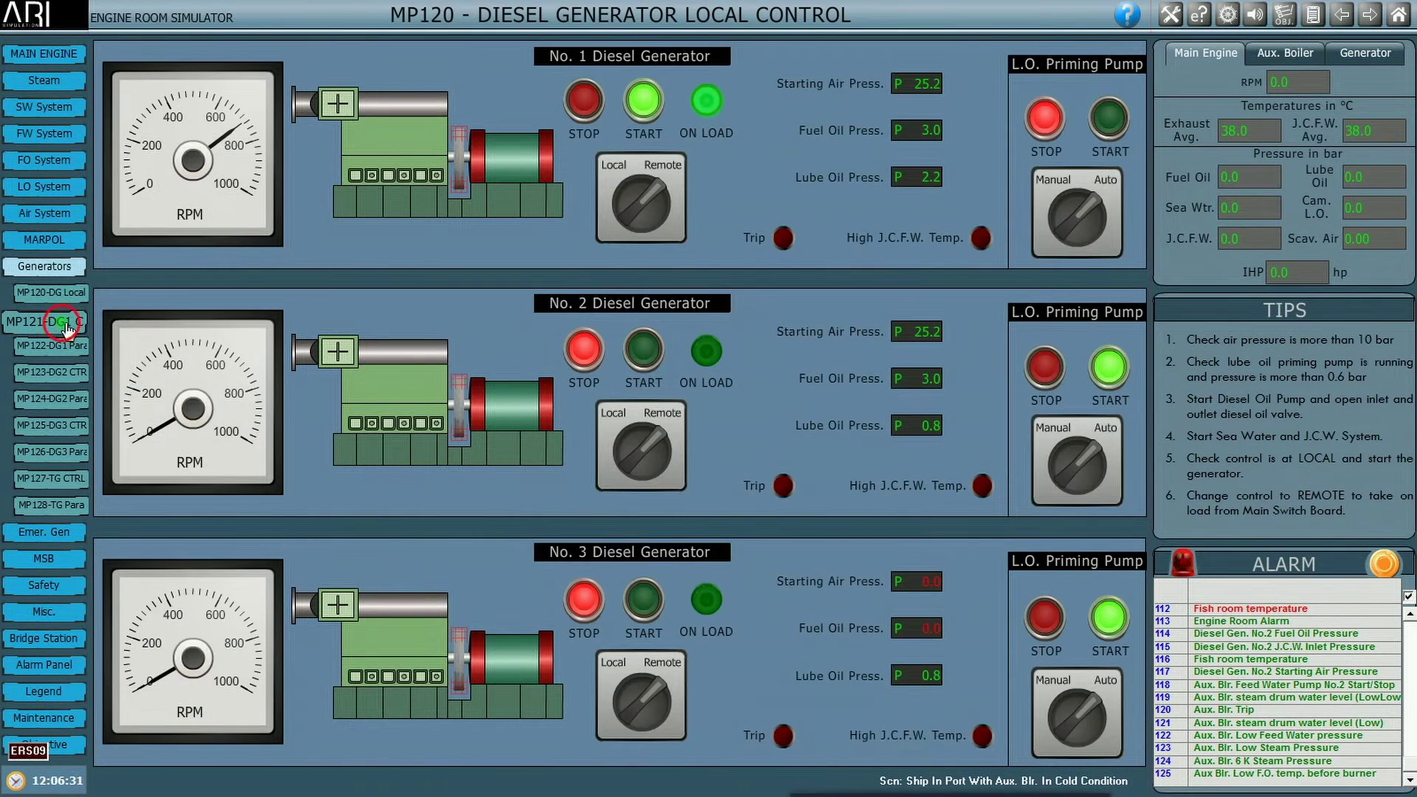
left_click(65, 327)
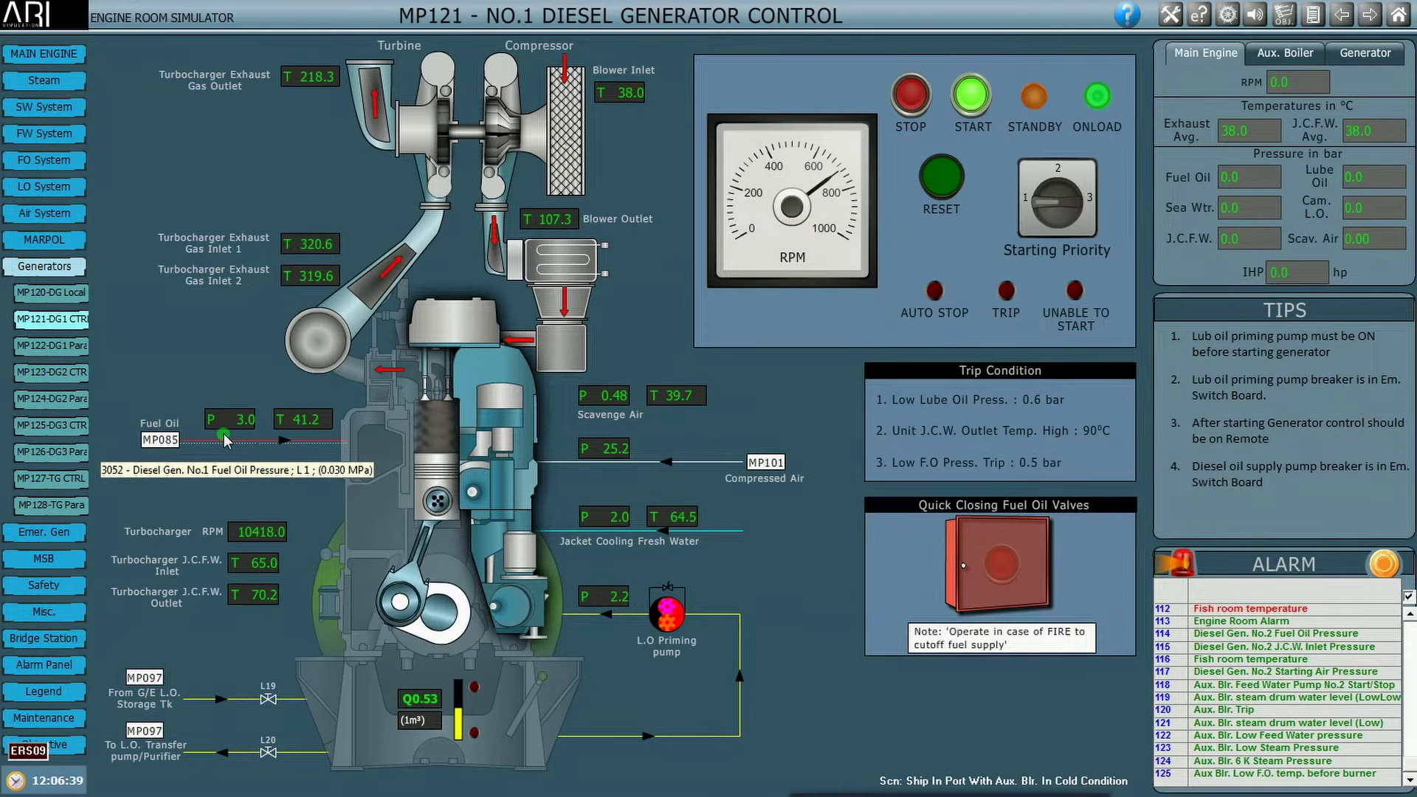
left_click(163, 441)
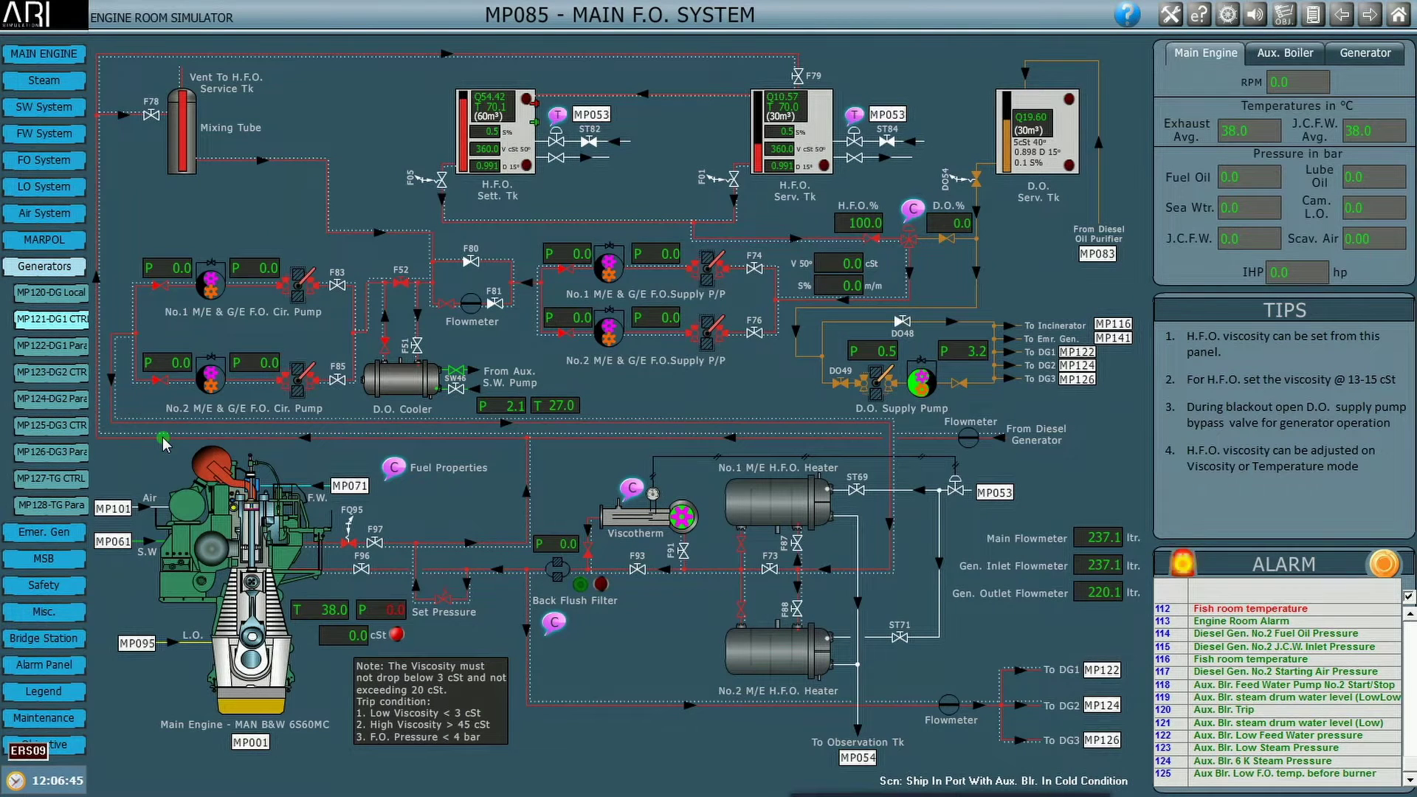
left_click(736, 177)
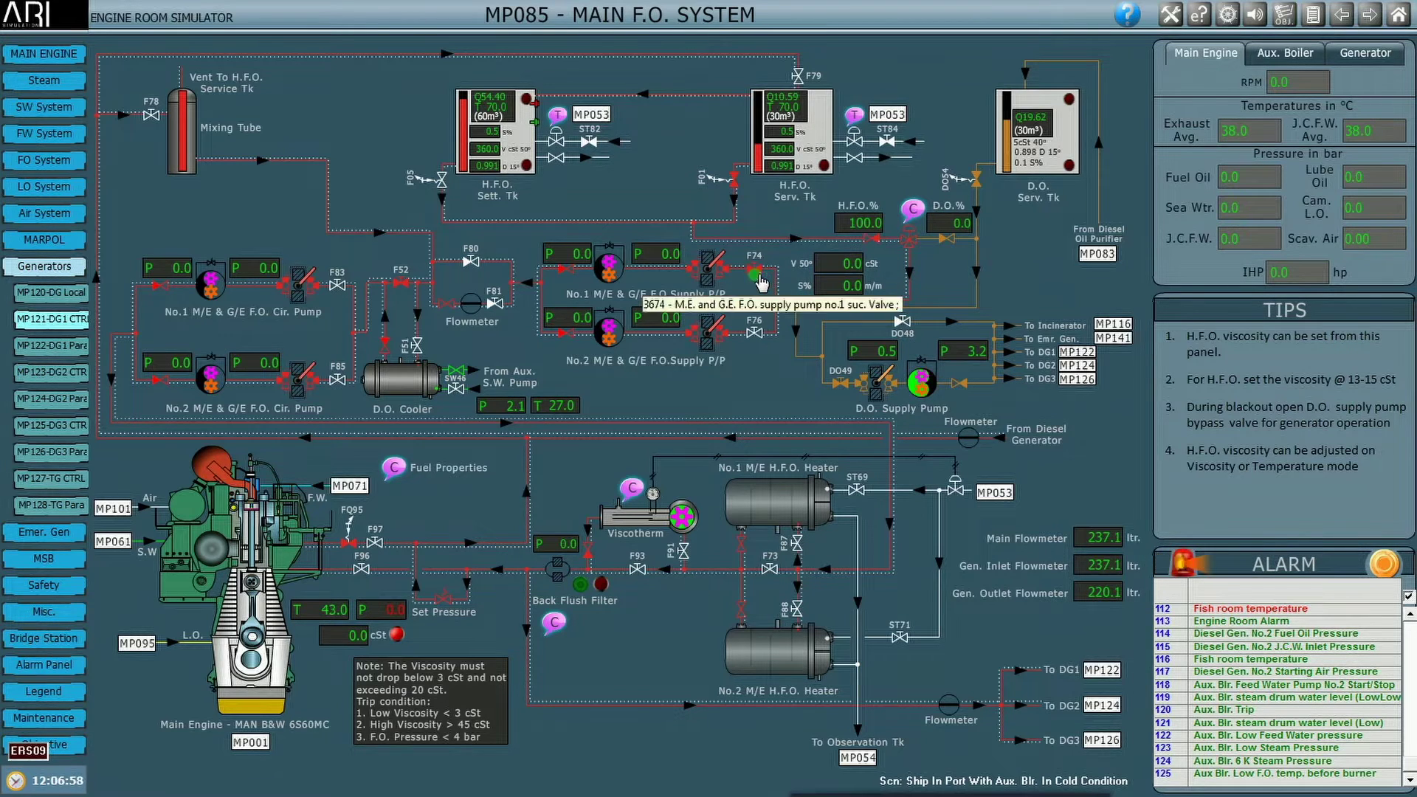
left_click(754, 332)
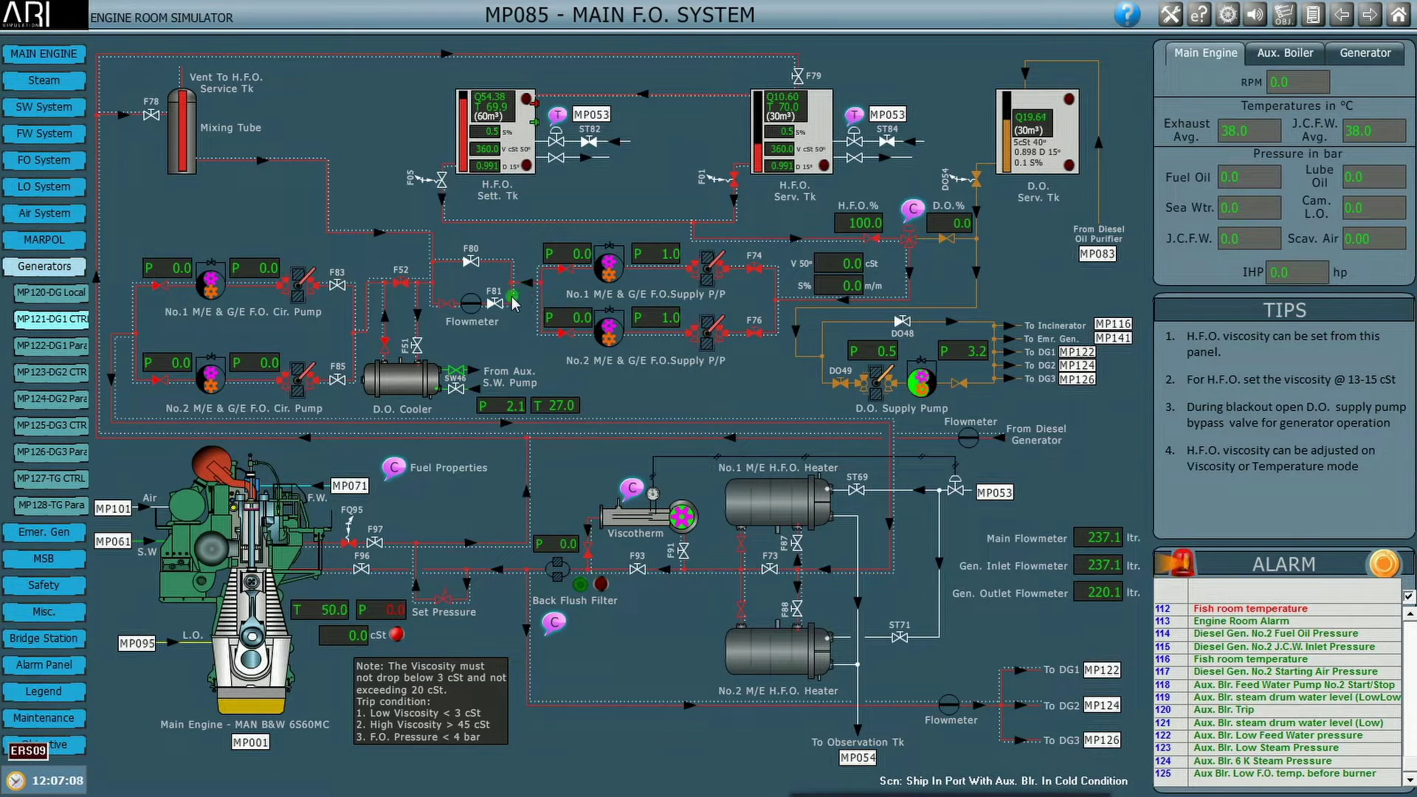
Open valves F81, F83, F87 and F91 in the main F.O. line, and recirculation valve F57 at No.1 diesel generator.
left_click(504, 303)
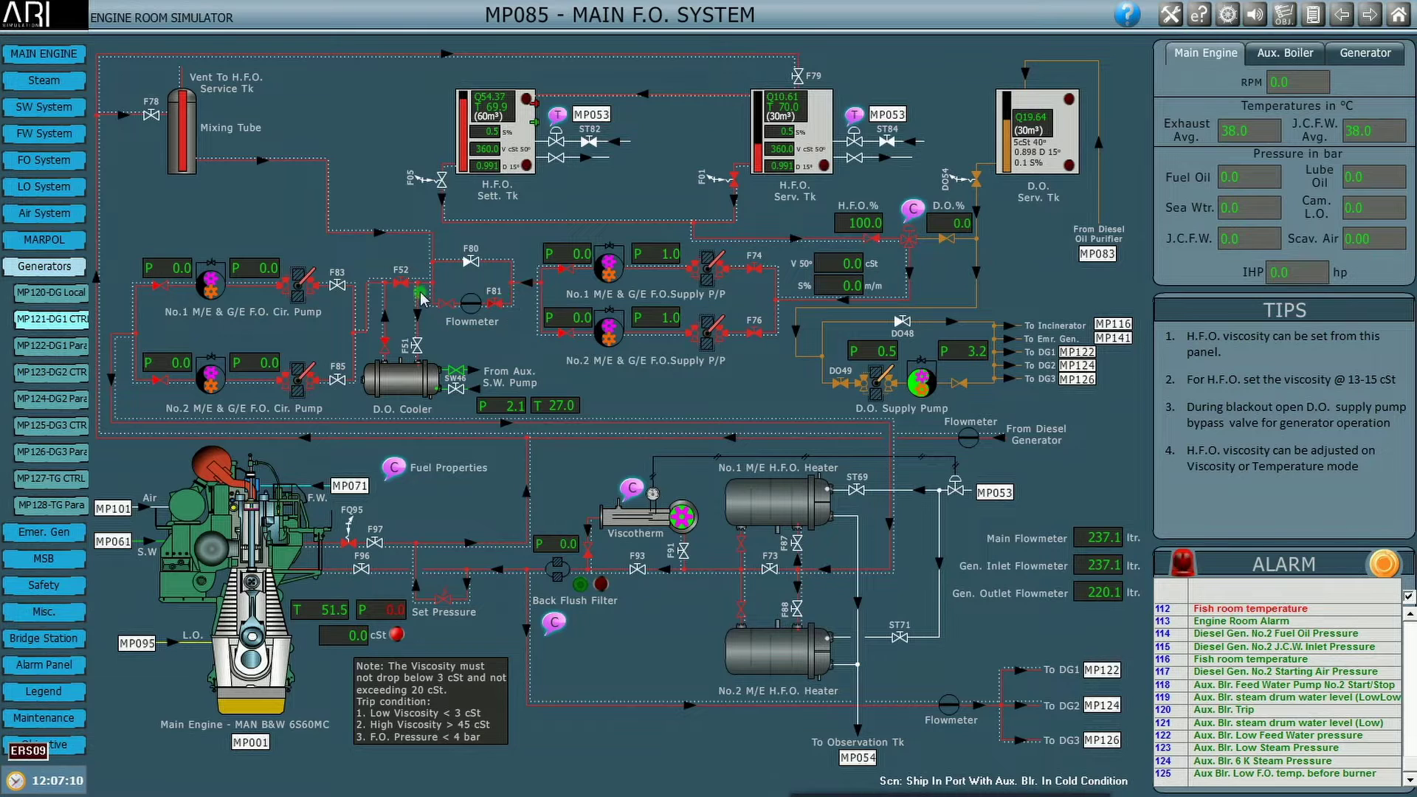
left_click(340, 287)
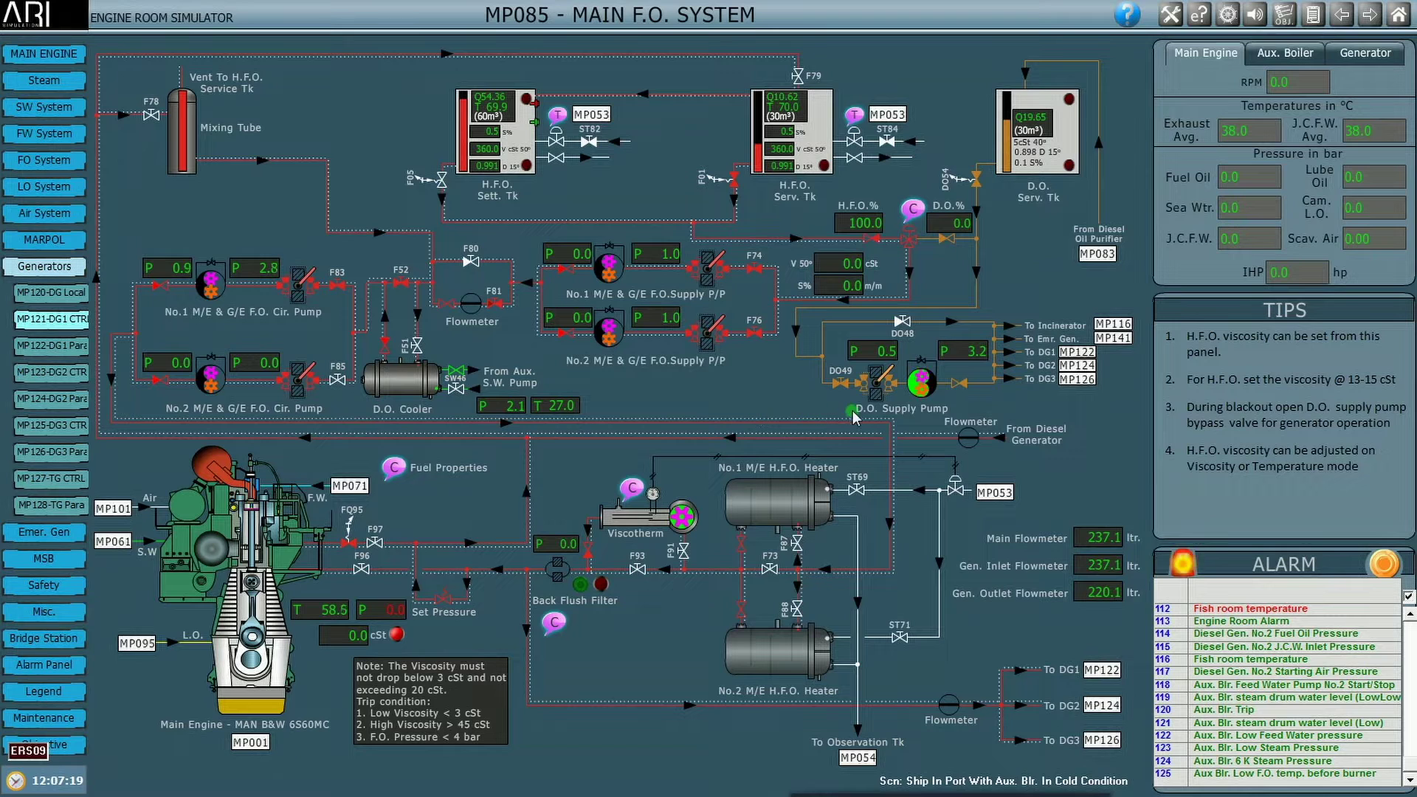
left_click(798, 547)
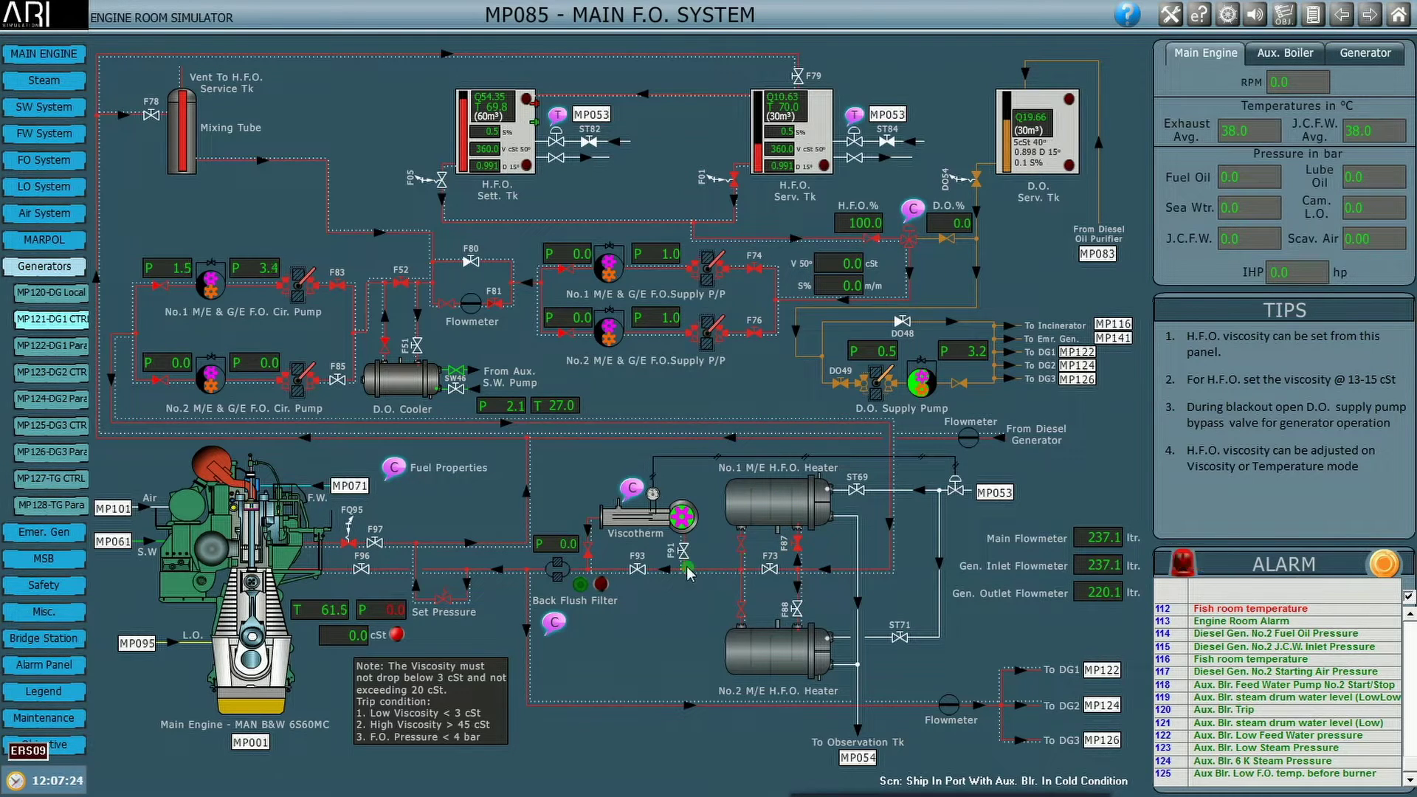
left_click(686, 568)
left_click(1102, 670)
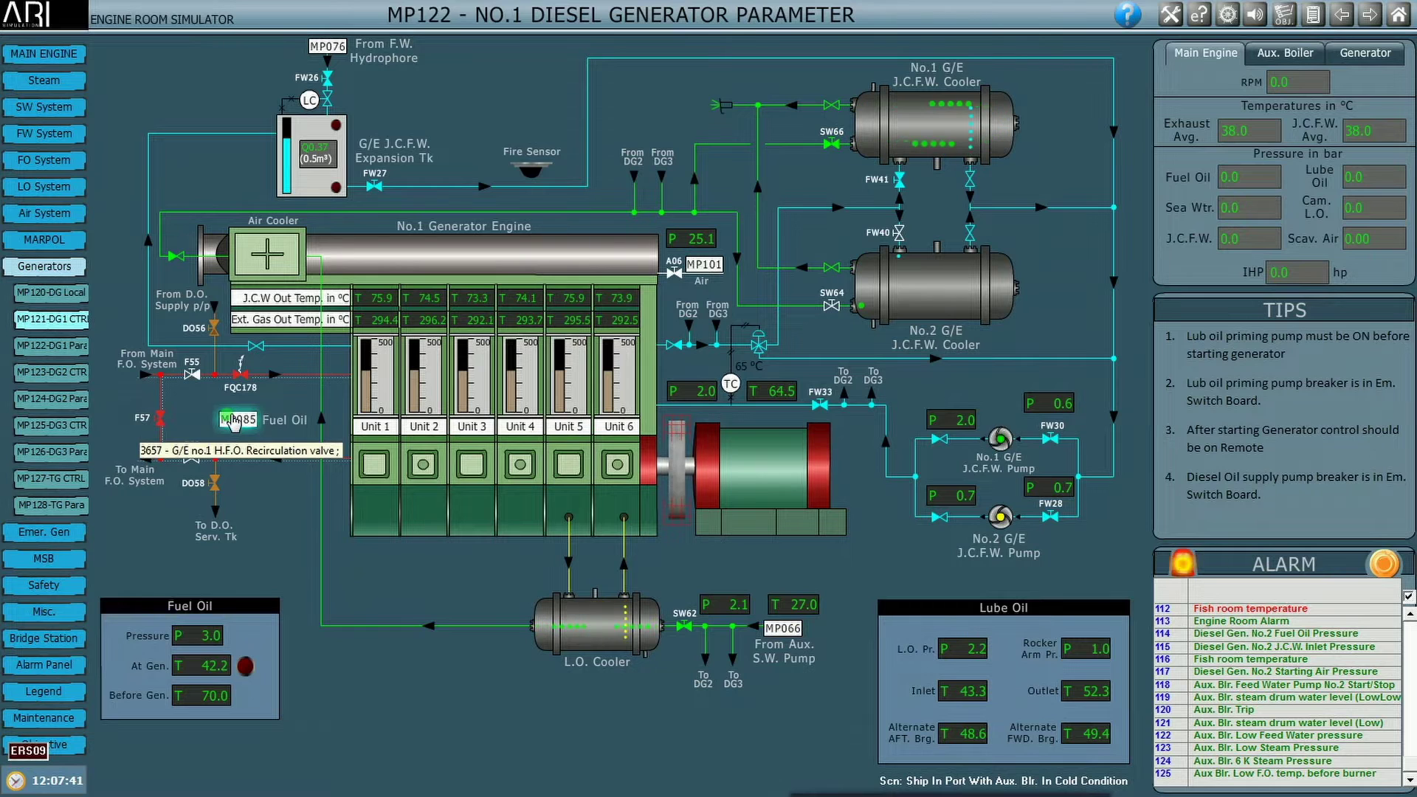
Switch on the 440V feeder breakers of the No.1 and No.2 M/E G/E F.O. supply and circulating pumps.
left_click(71, 569)
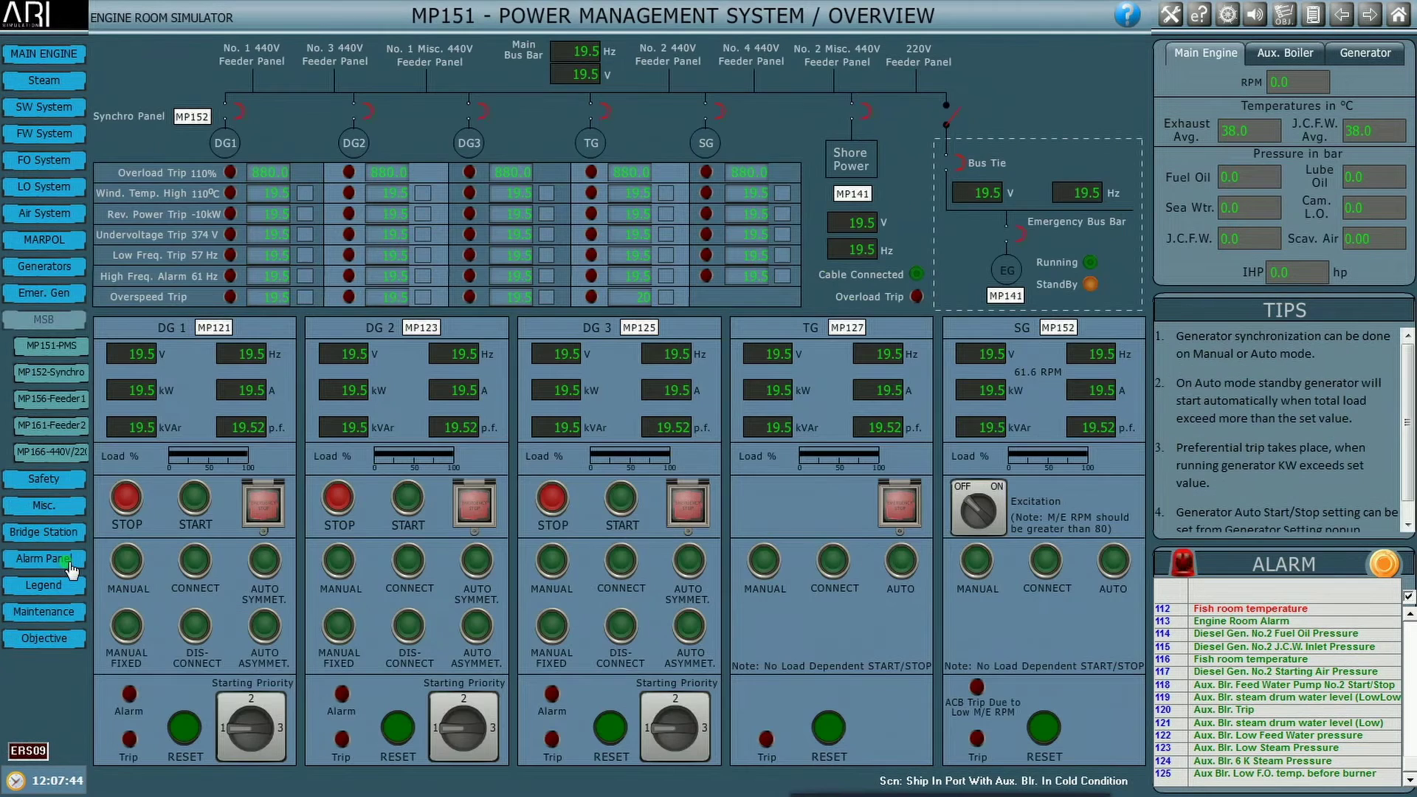
left_click(52, 403)
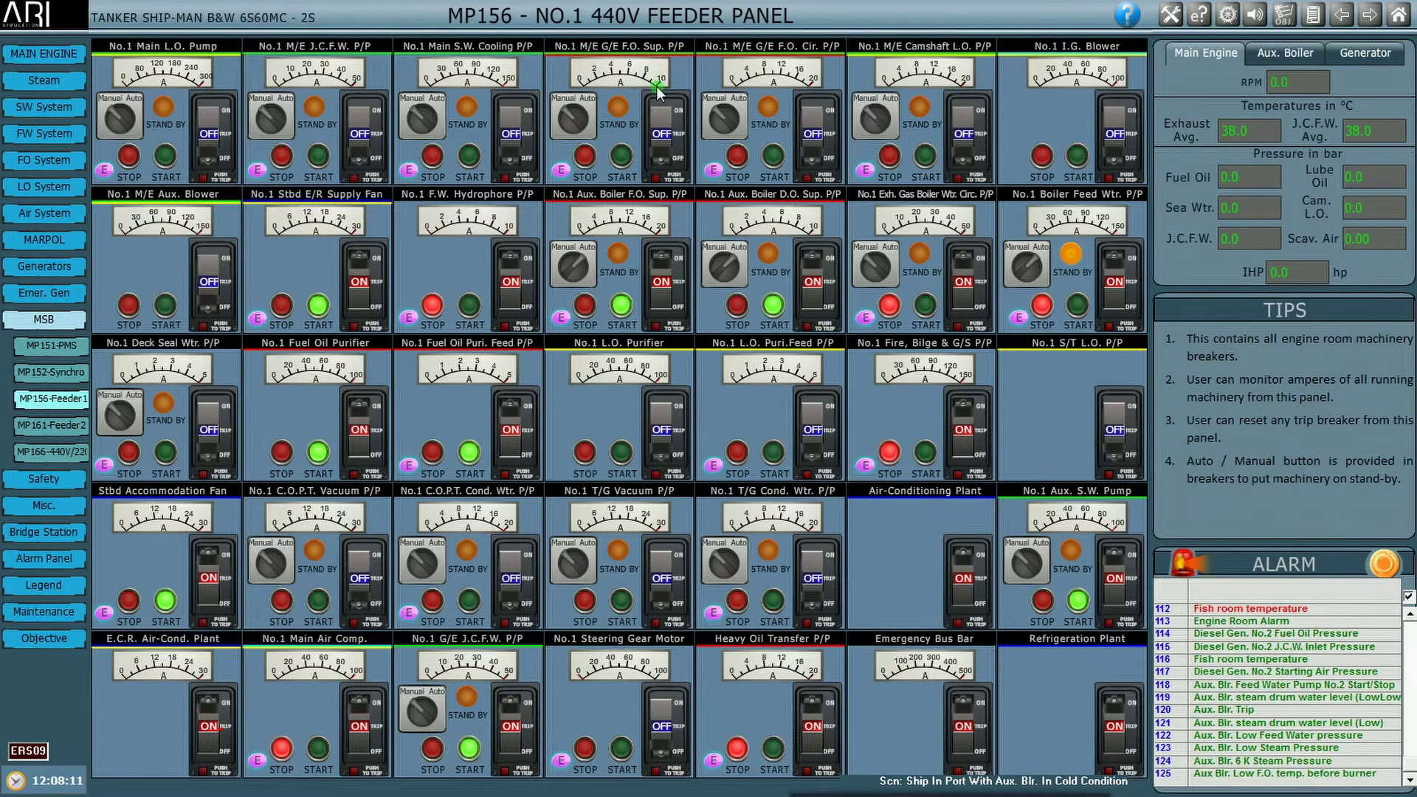
left_click(666, 109)
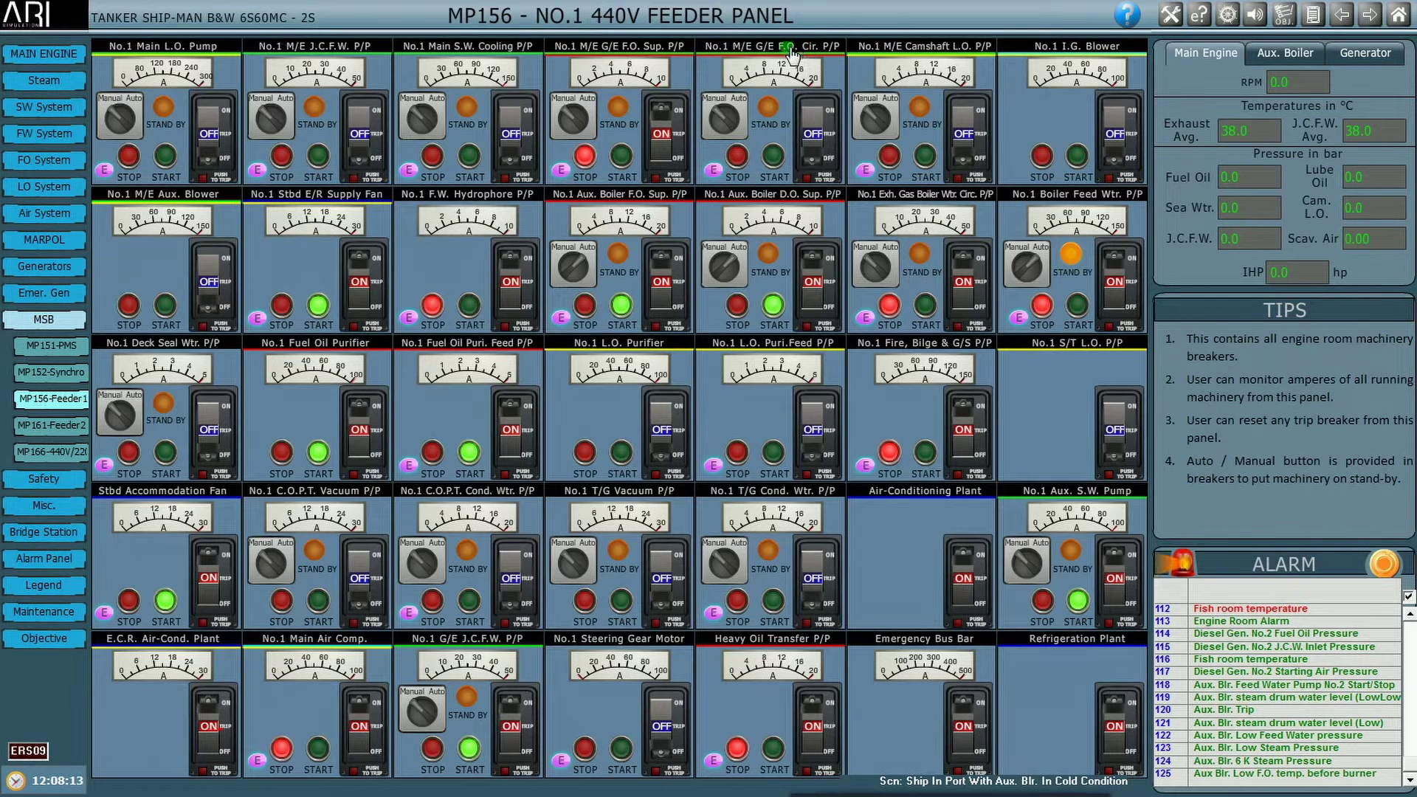
left_click(817, 111)
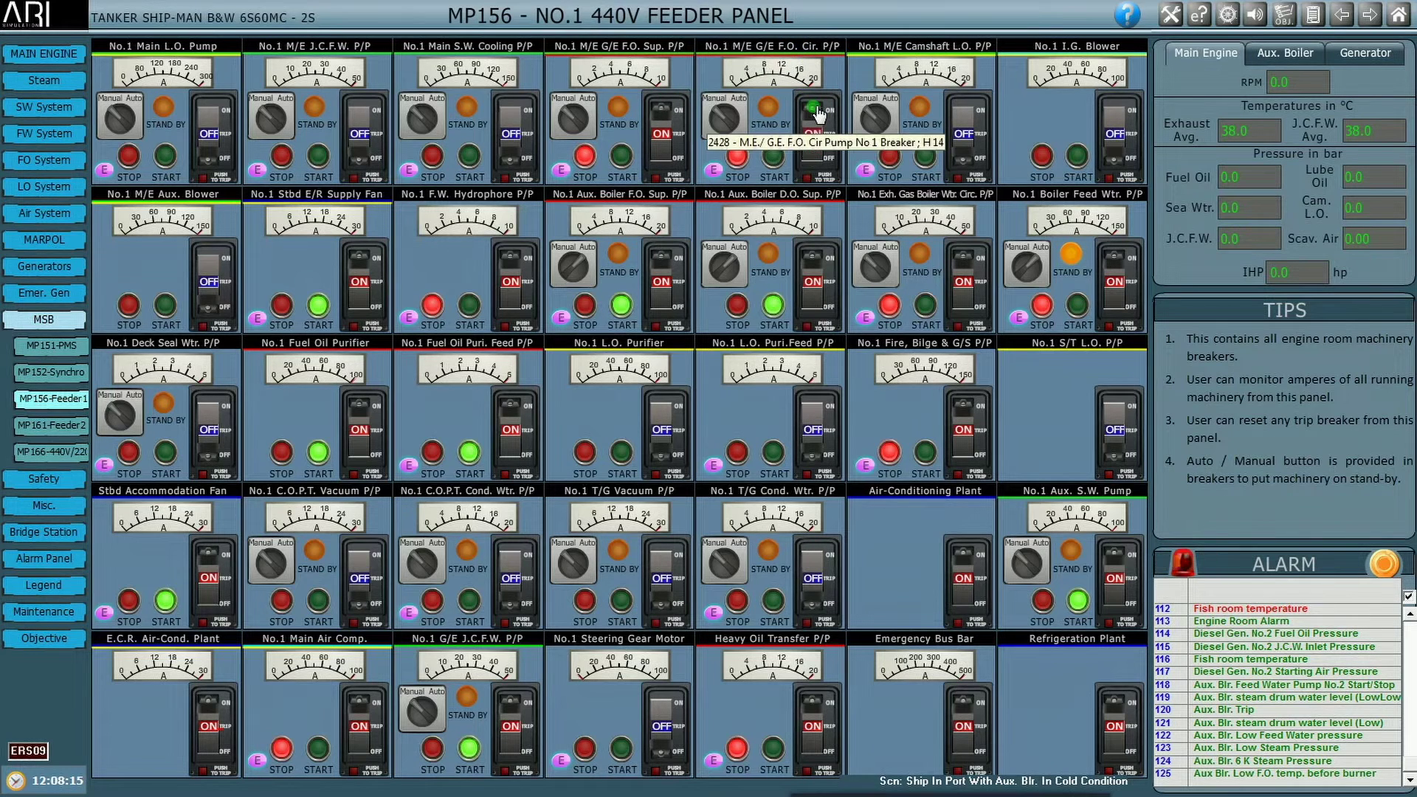
left_click(61, 429)
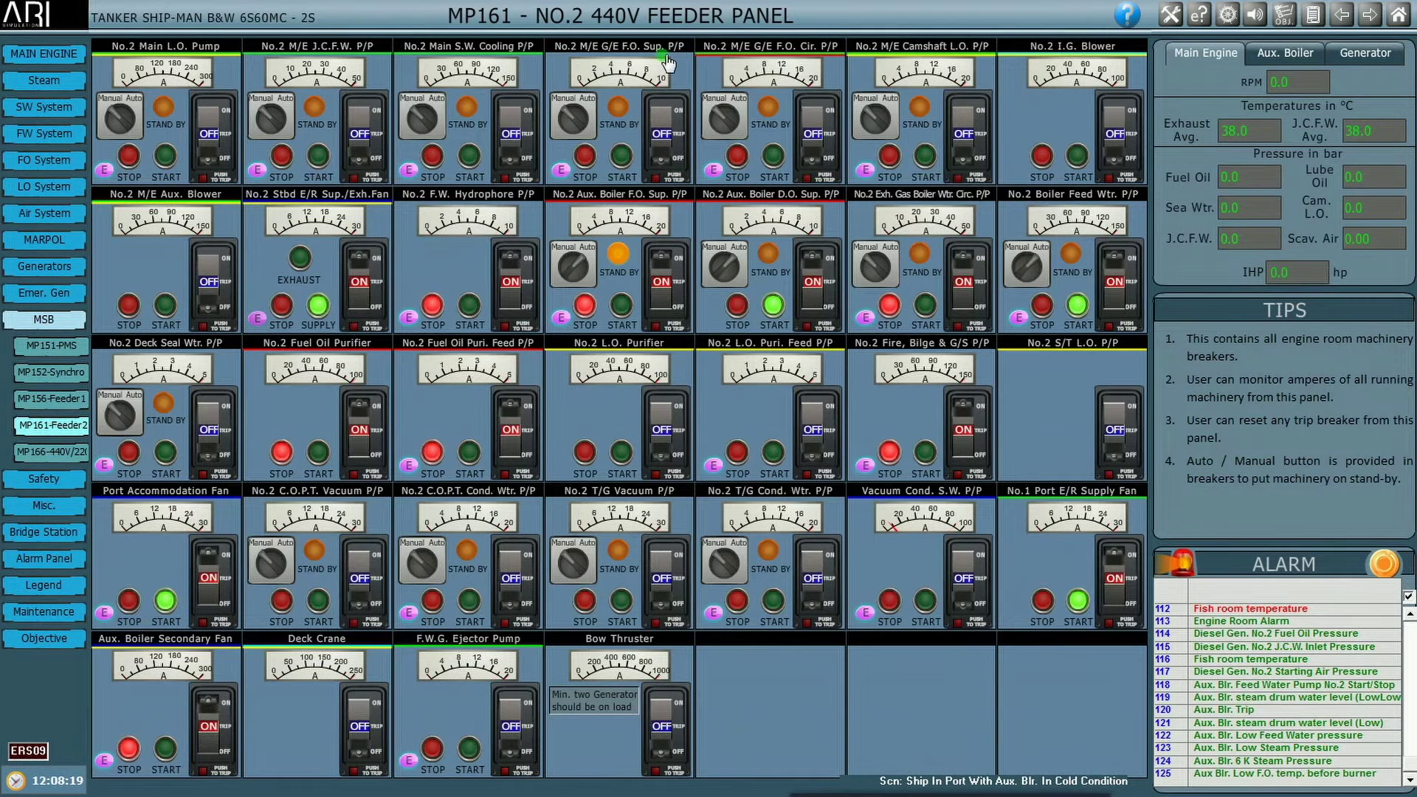
left_click(673, 109)
left_click(801, 111)
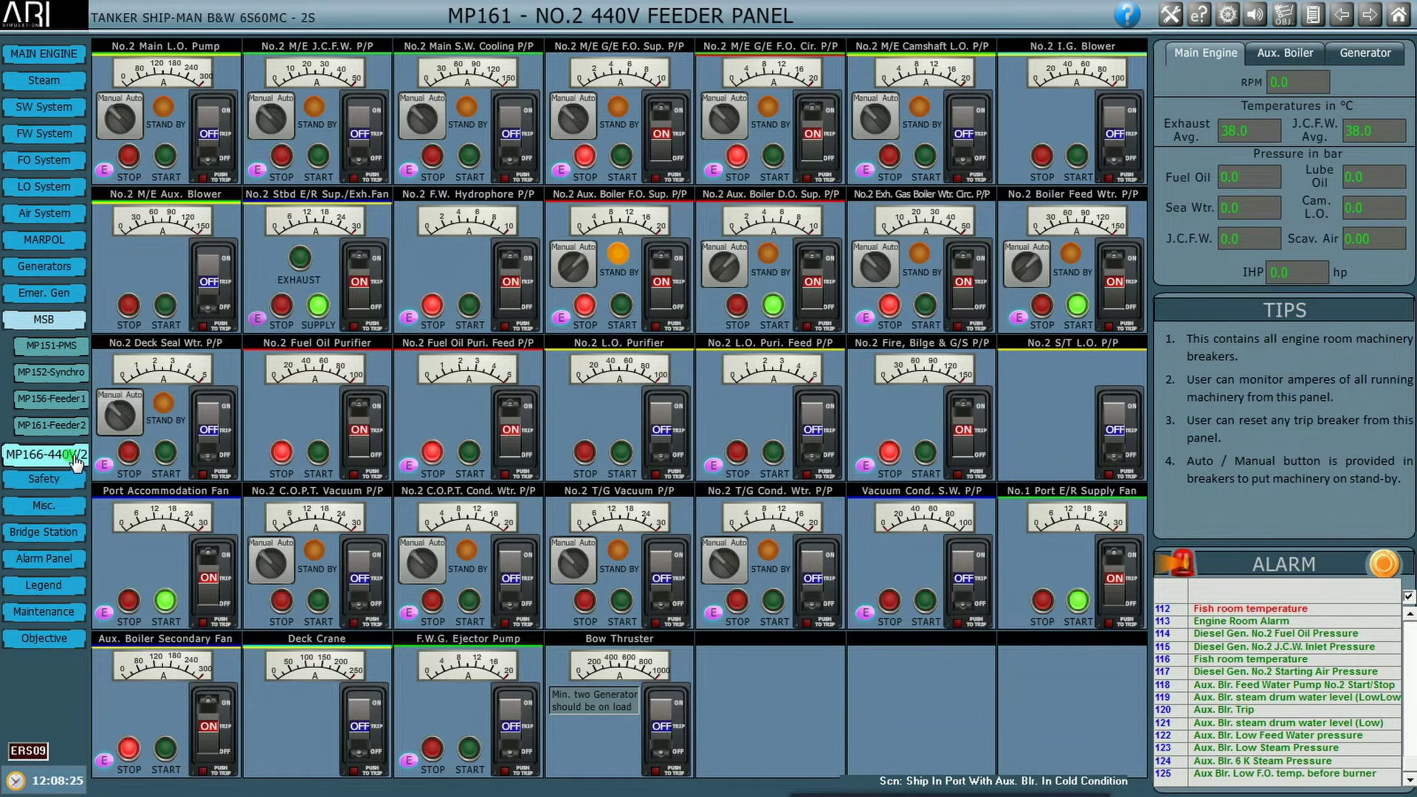
Switch on the Viscotherm and F.O. Auto Filter breakers in the 440 Volt distribution panel.
left_click(46, 451)
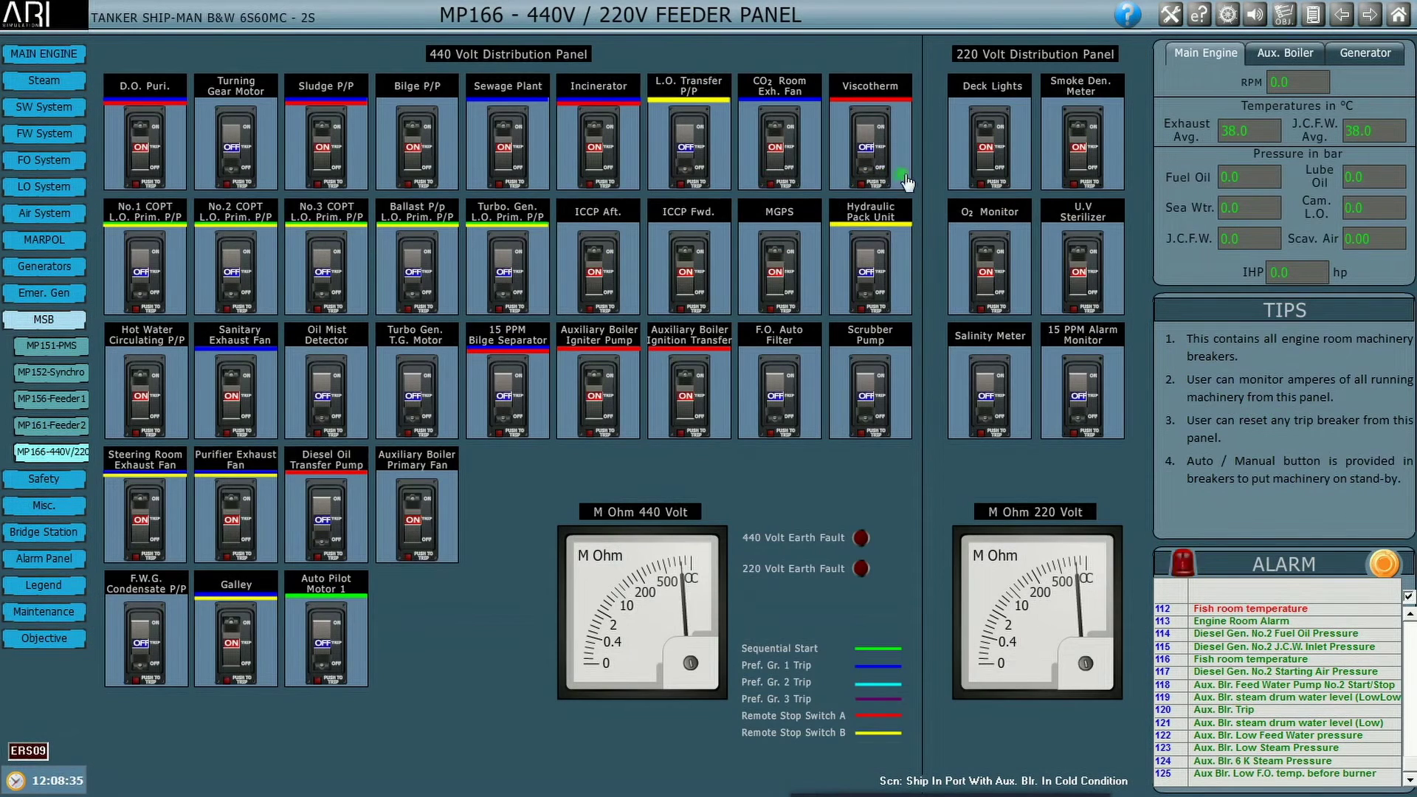
left_click(885, 124)
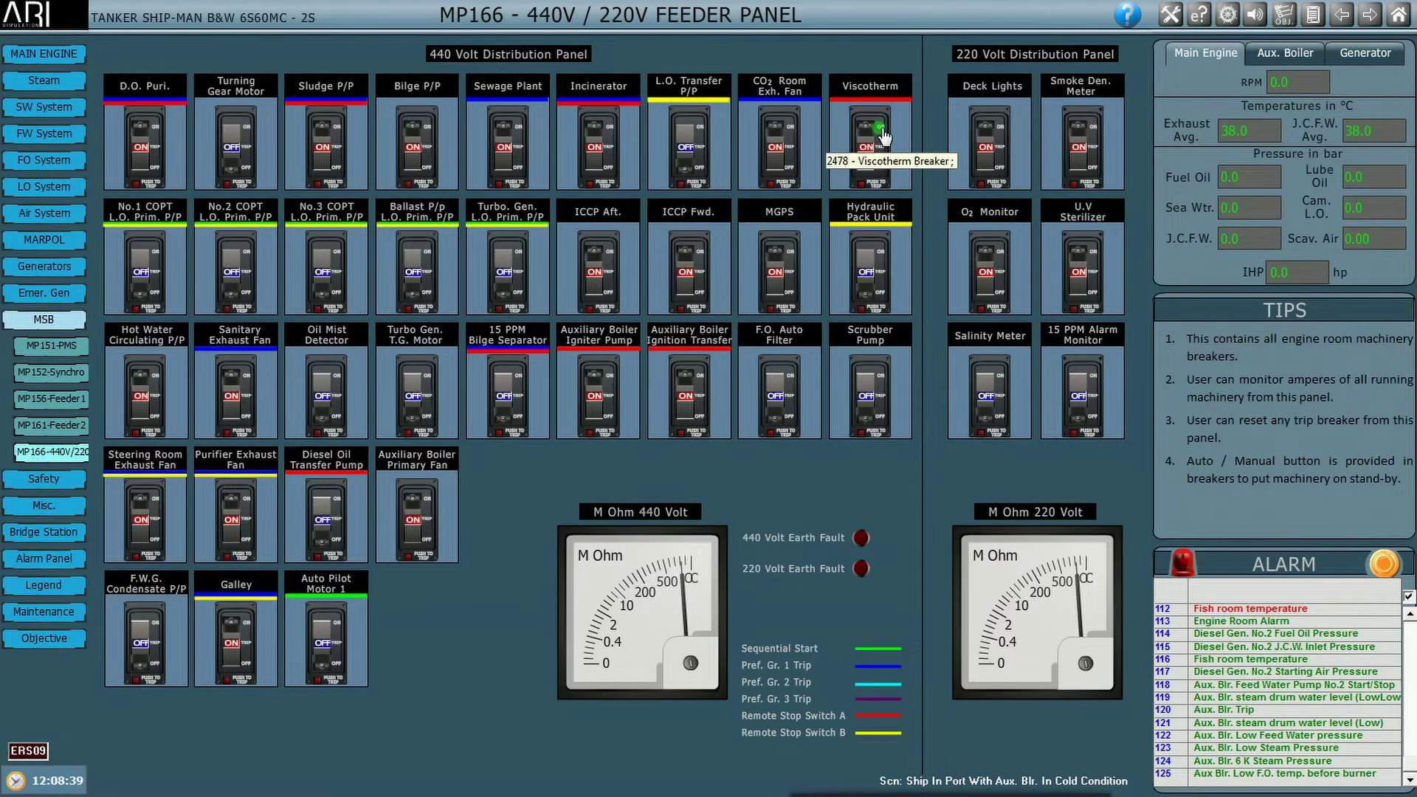
left_click(786, 398)
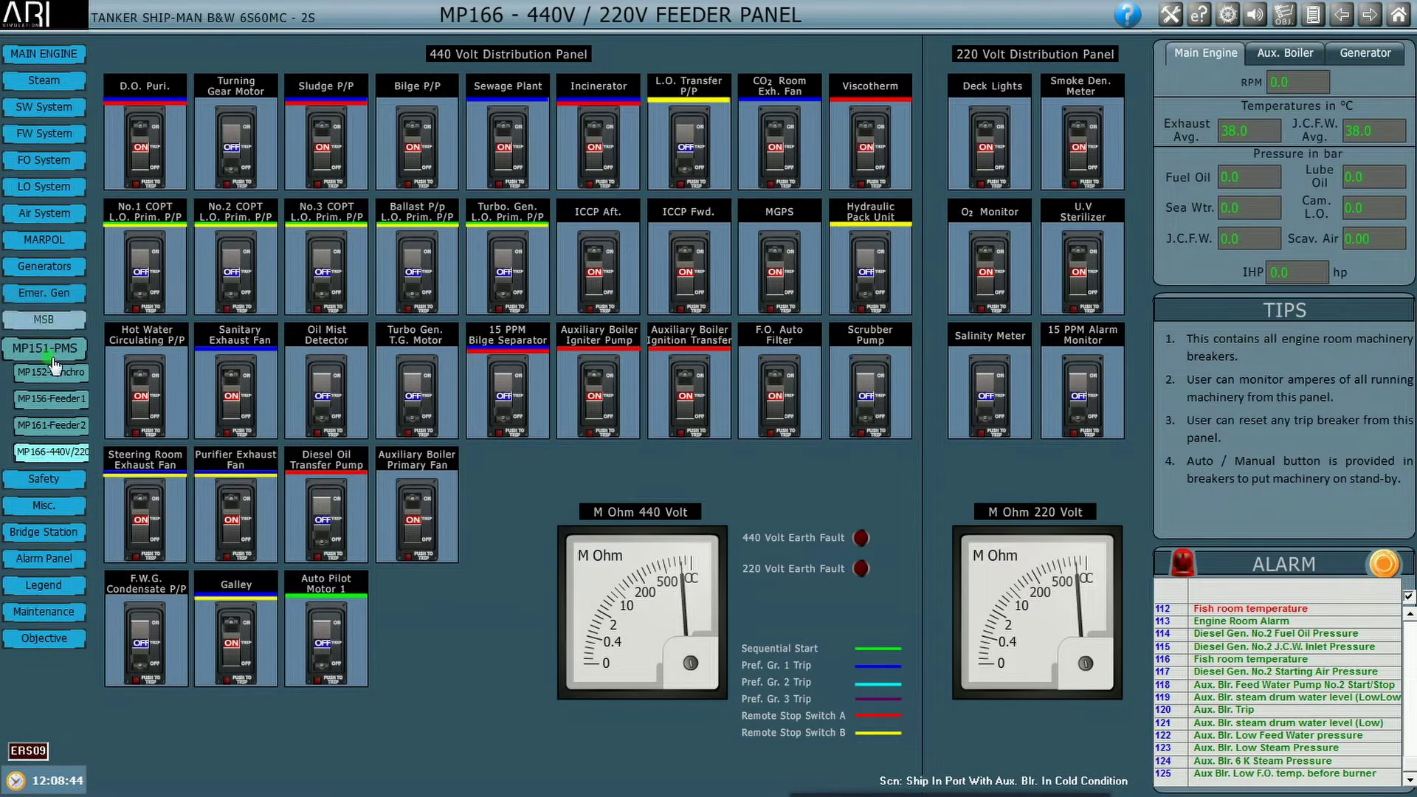
Start the No.1 M/E & G/E F.O. supply pump in the main F.O. system.
left_click(68, 269)
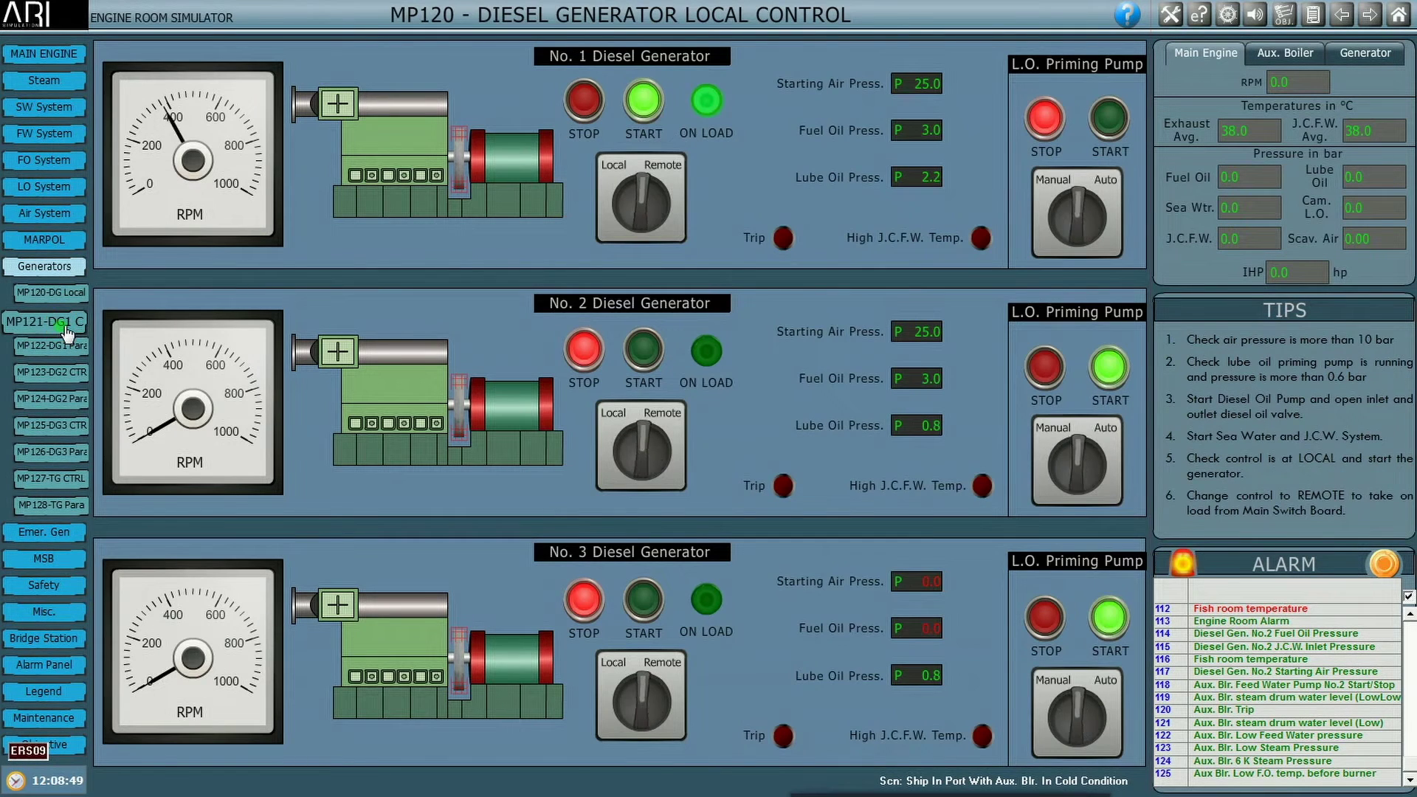
left_click(59, 320)
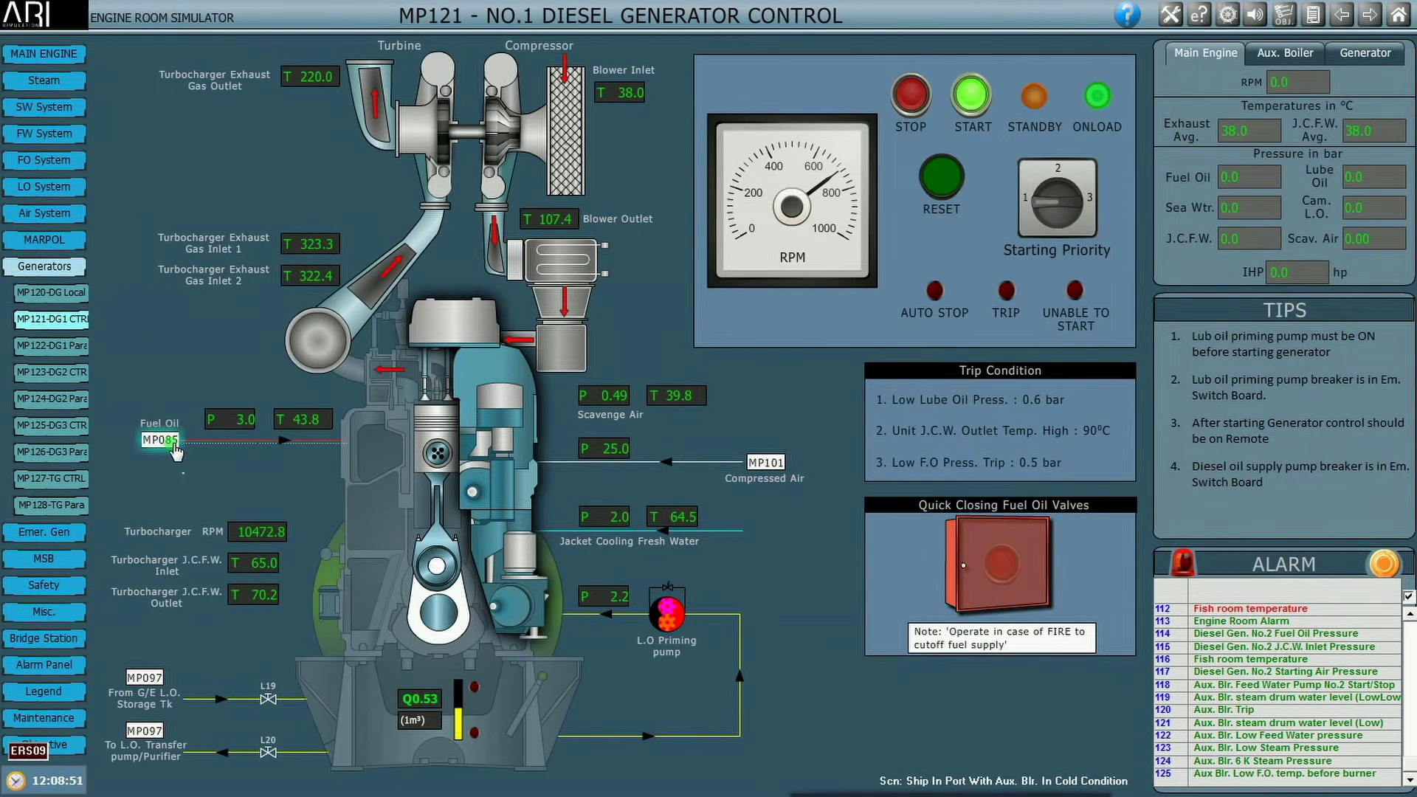
left_click(173, 447)
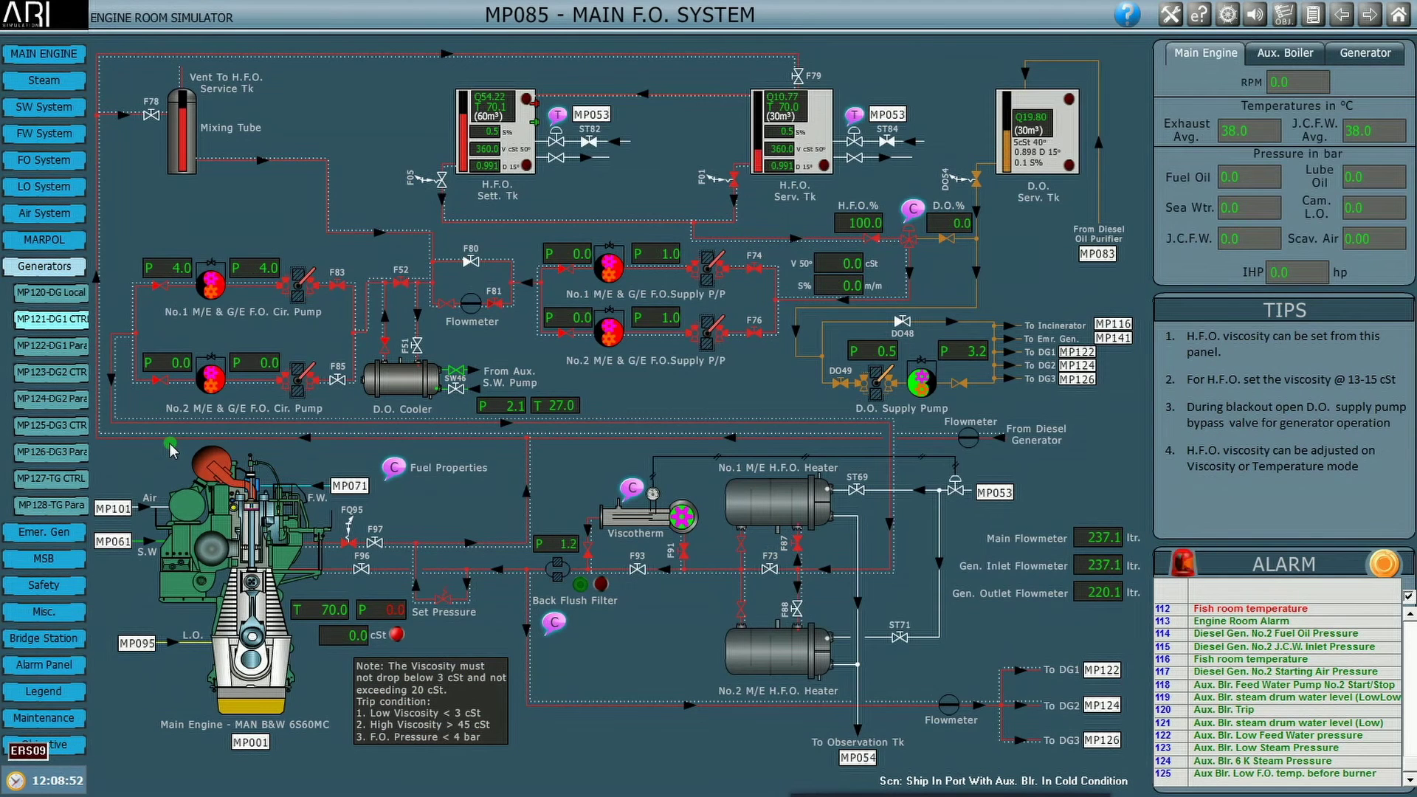
left_click(609, 267)
left_click(690, 327)
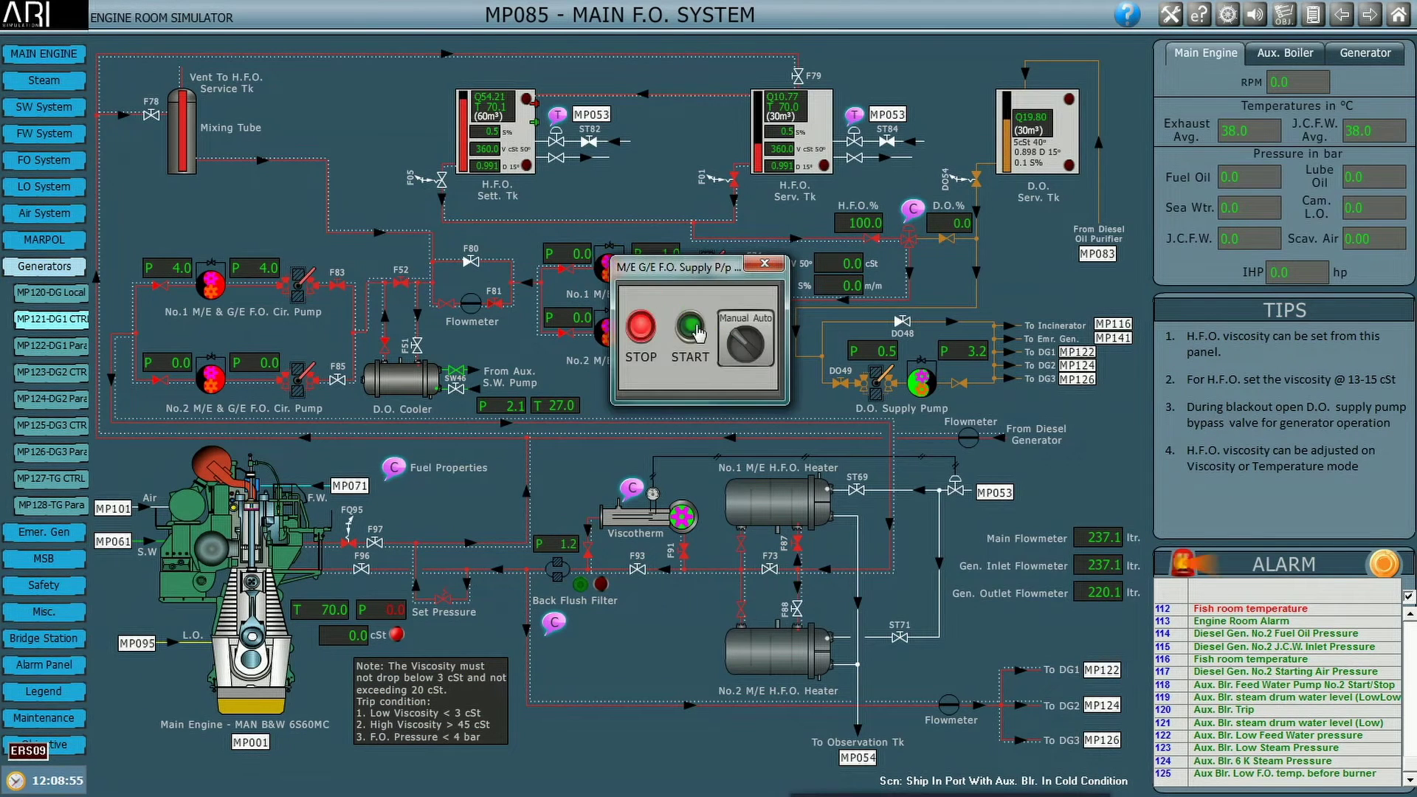
left_click(775, 267)
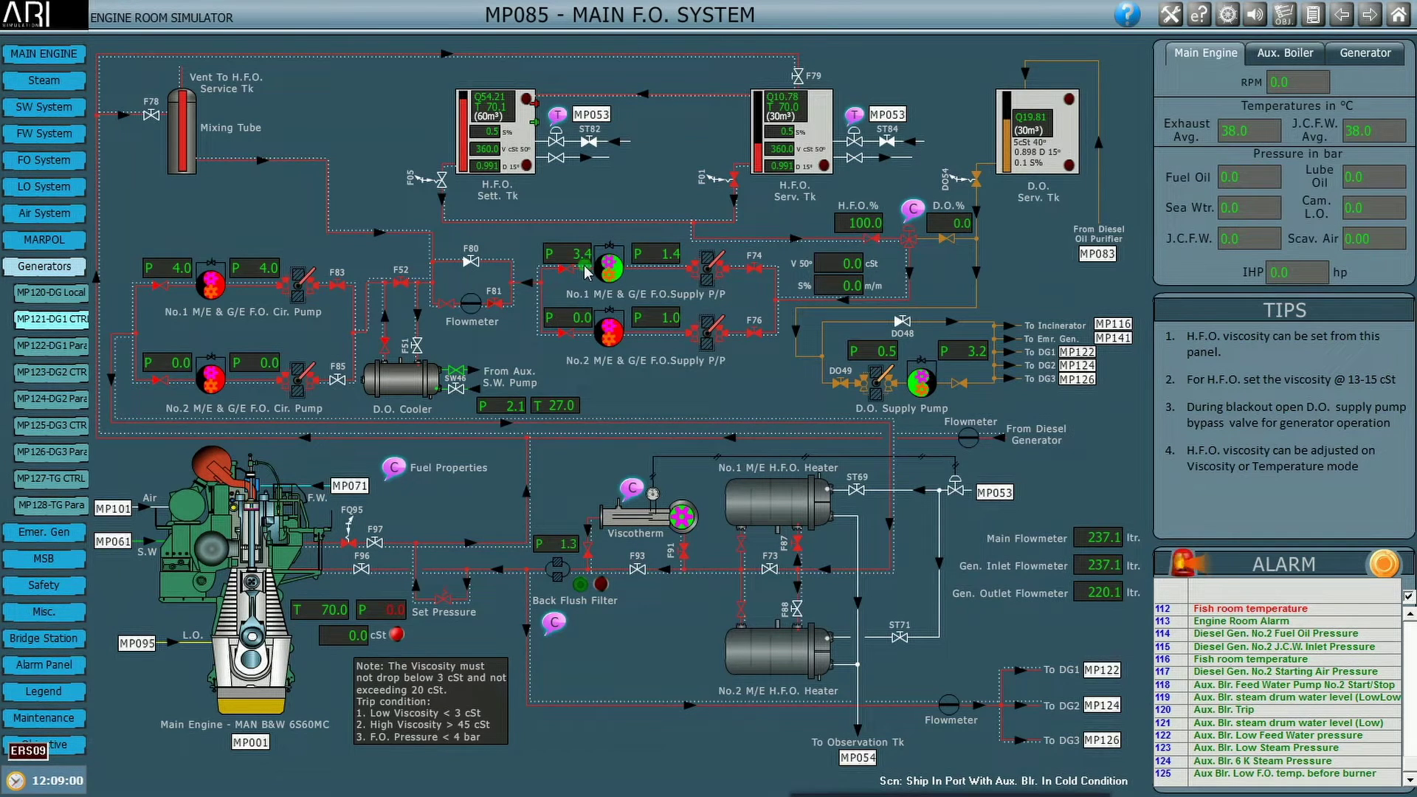
Start the No.1 M/E & G/E F.O. circulating pump.
left_click(223, 294)
left_click(293, 350)
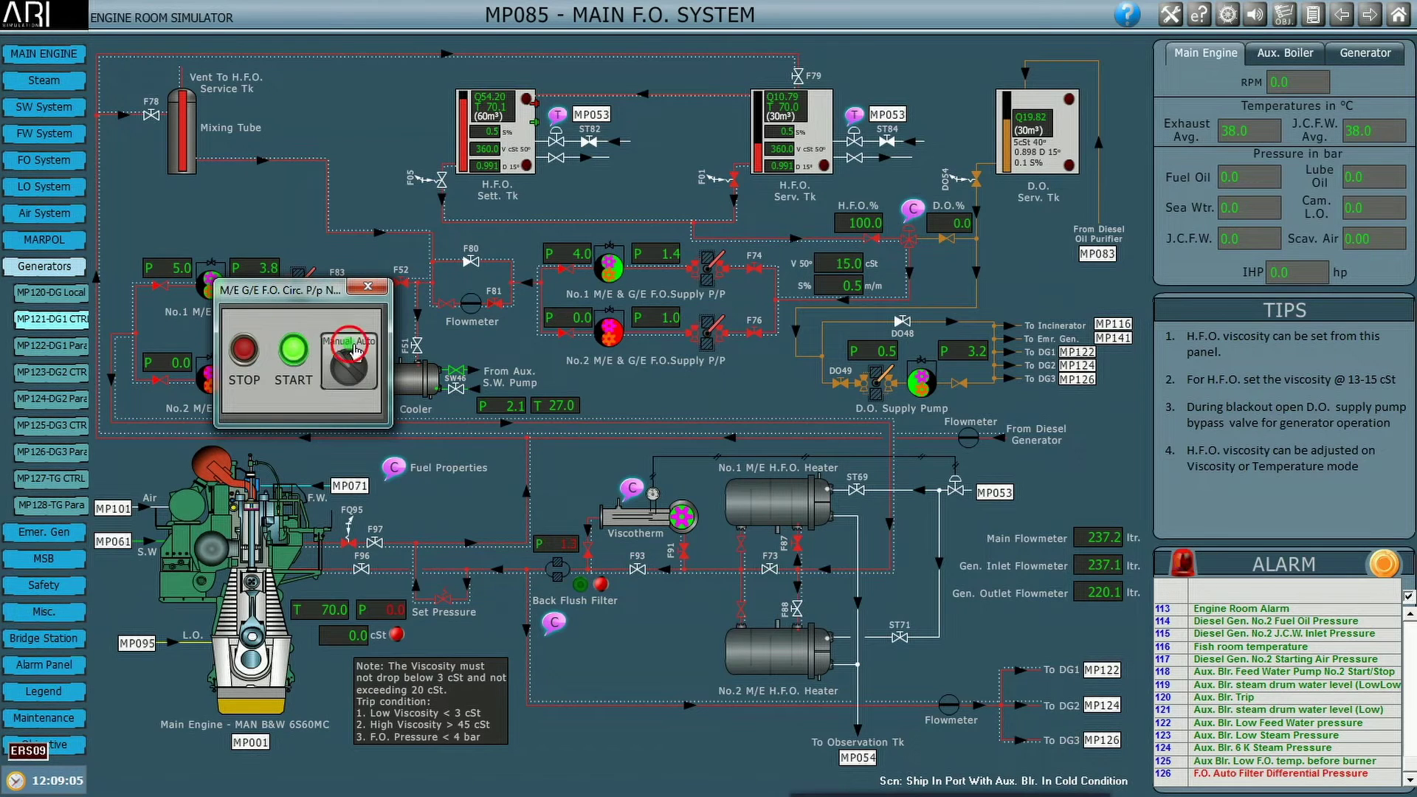
left_click(367, 287)
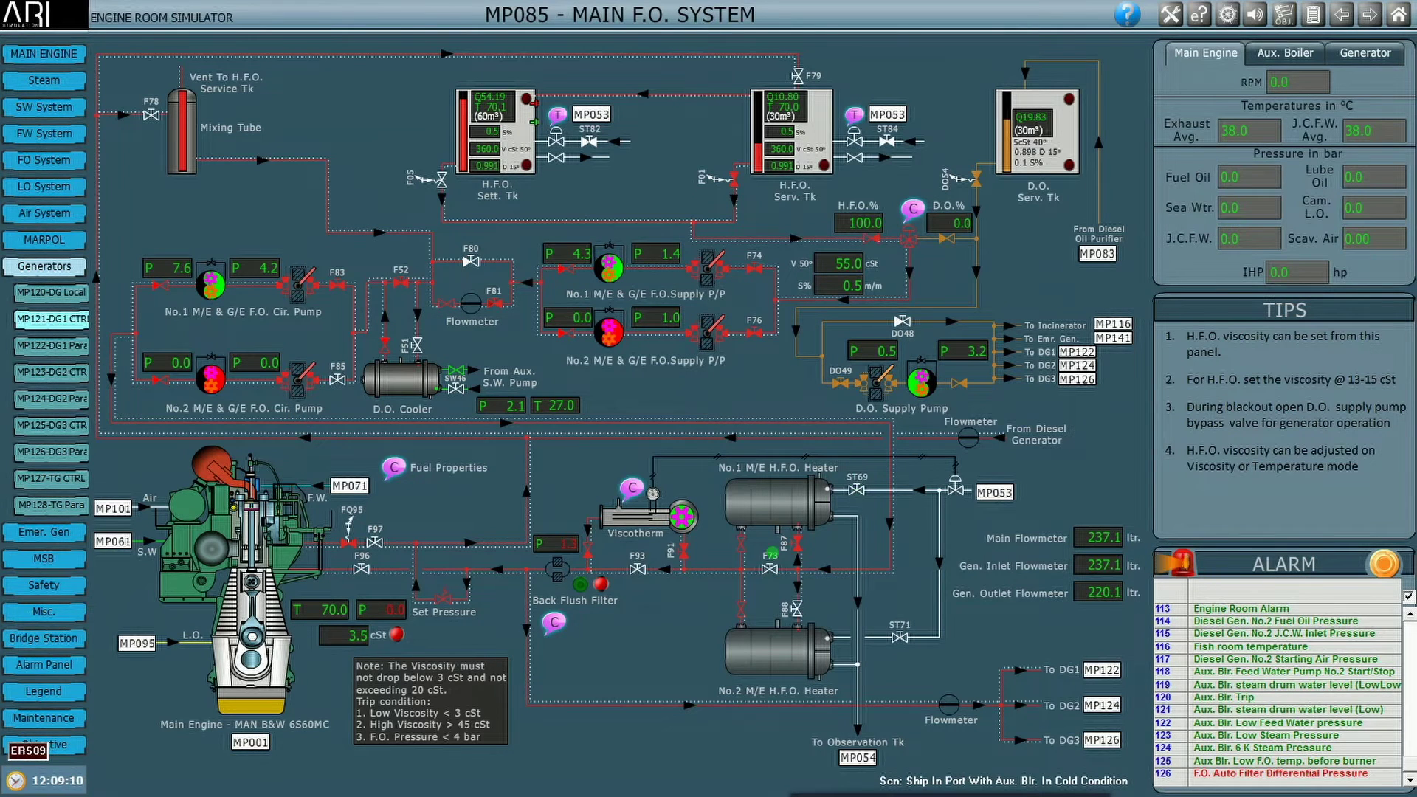
Open steam valve ST69 to the No.1 H.F.O. heater, and start the Viscotherm with its viscosity set to about 13 cSt.
left_click(856, 489)
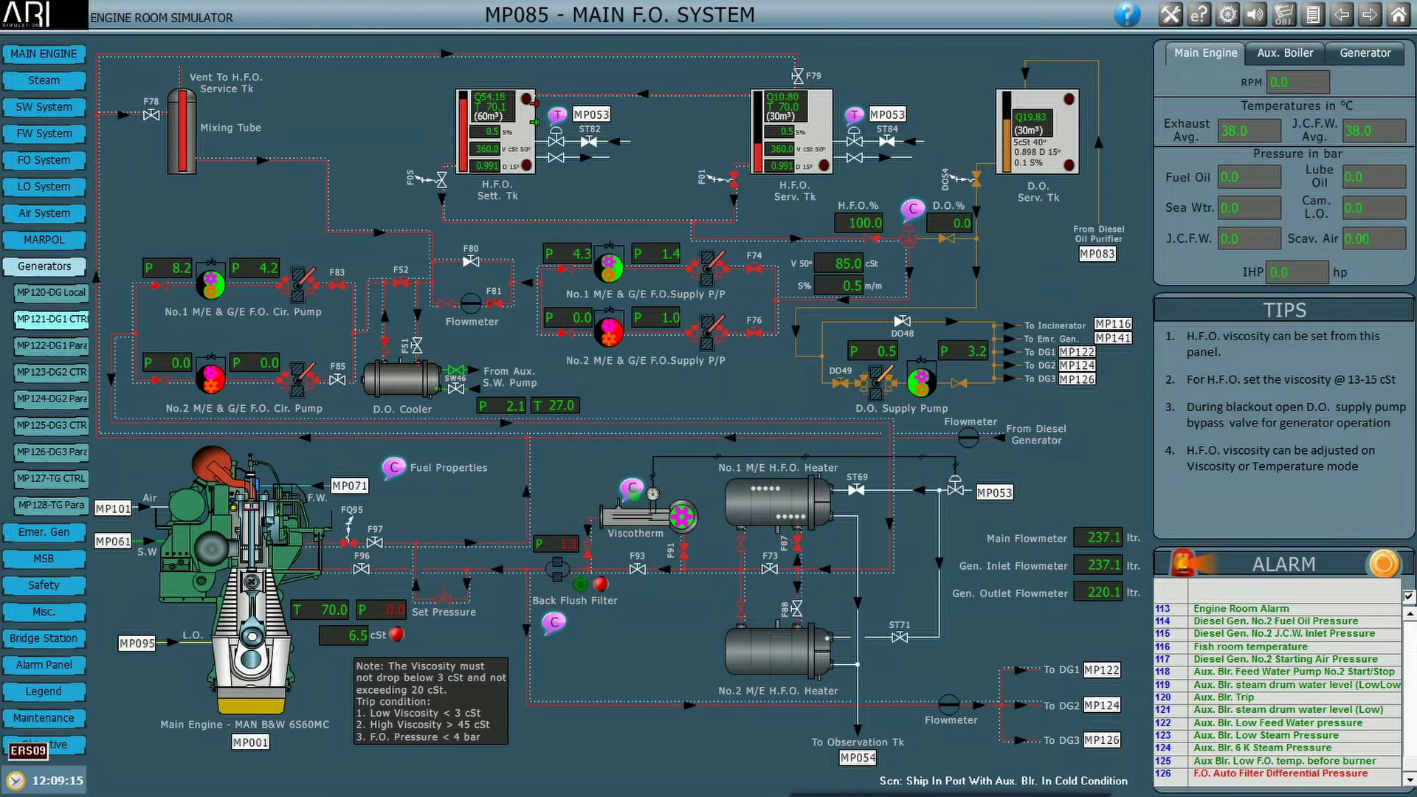
left_click(639, 494)
left_click(719, 537)
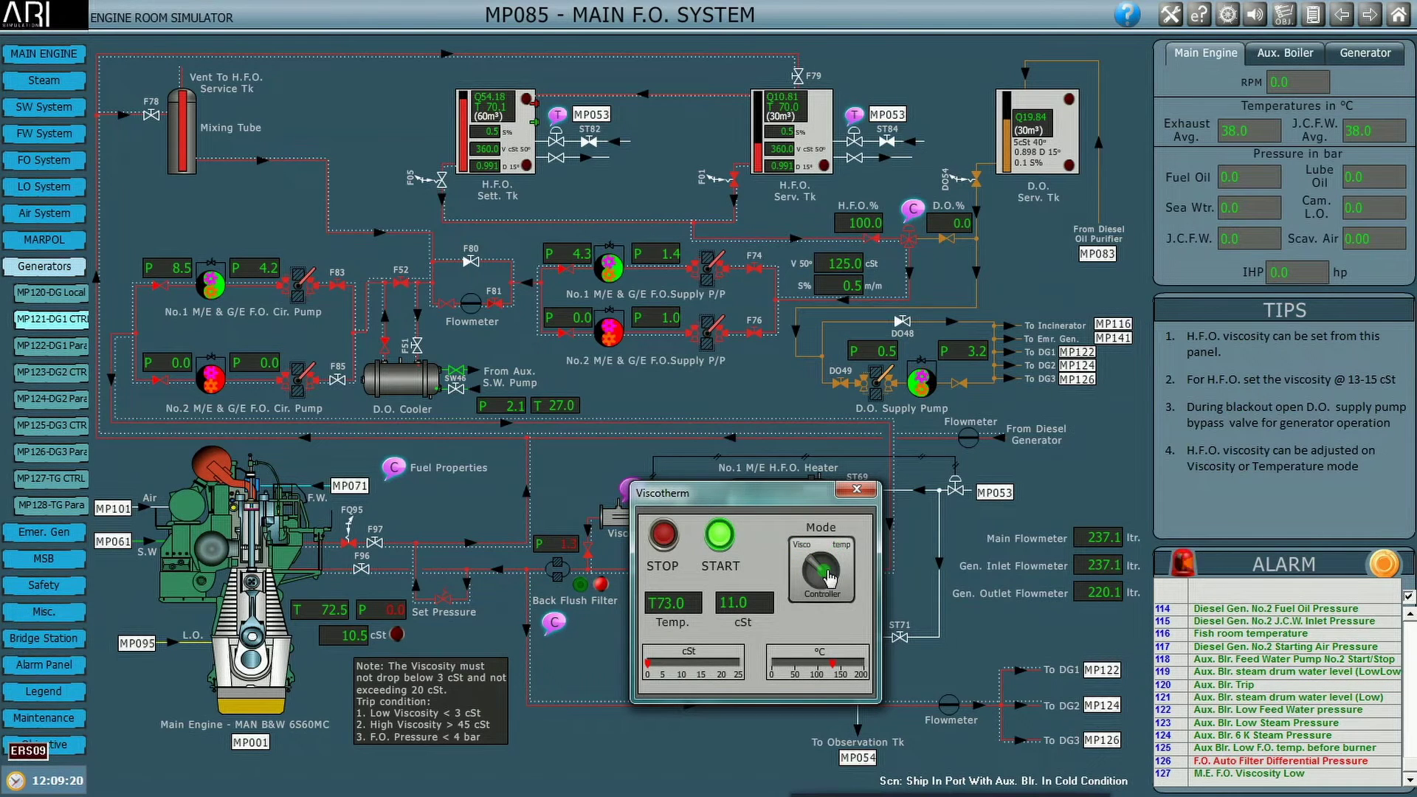
left_click_drag(707, 653, 695, 666)
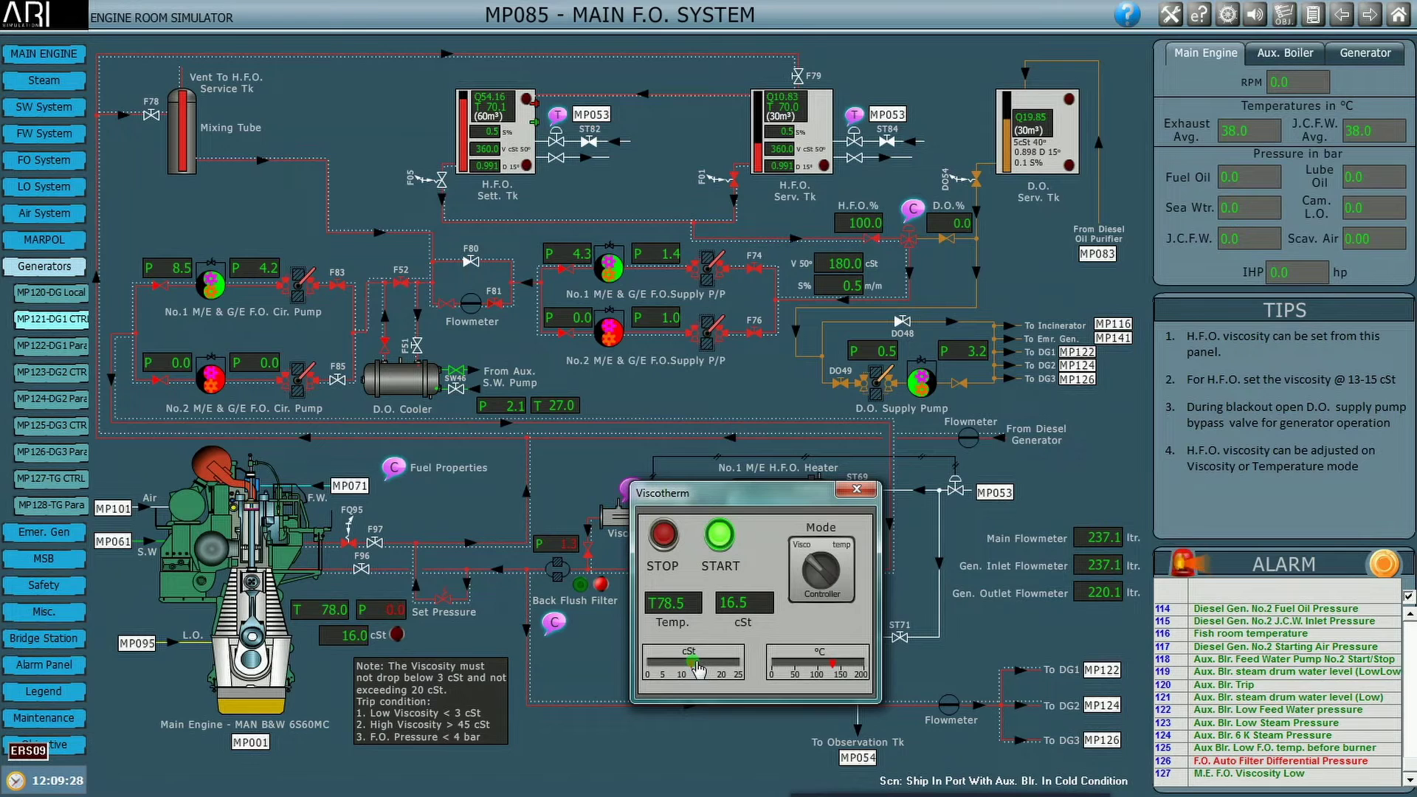
left_click(840, 489)
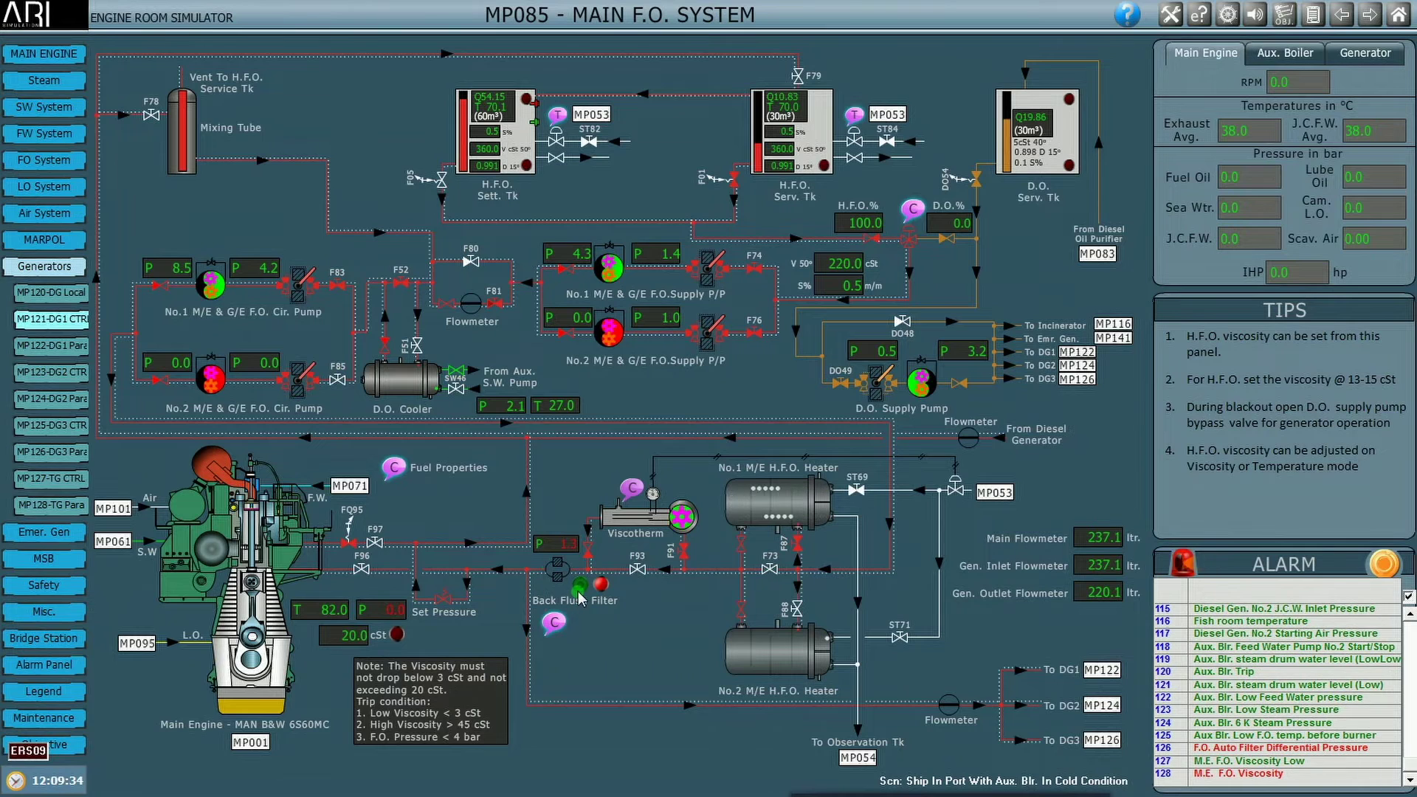
Start the F.O. backwash filter and open the mixing tube's vent valve F78.
left_click(568, 633)
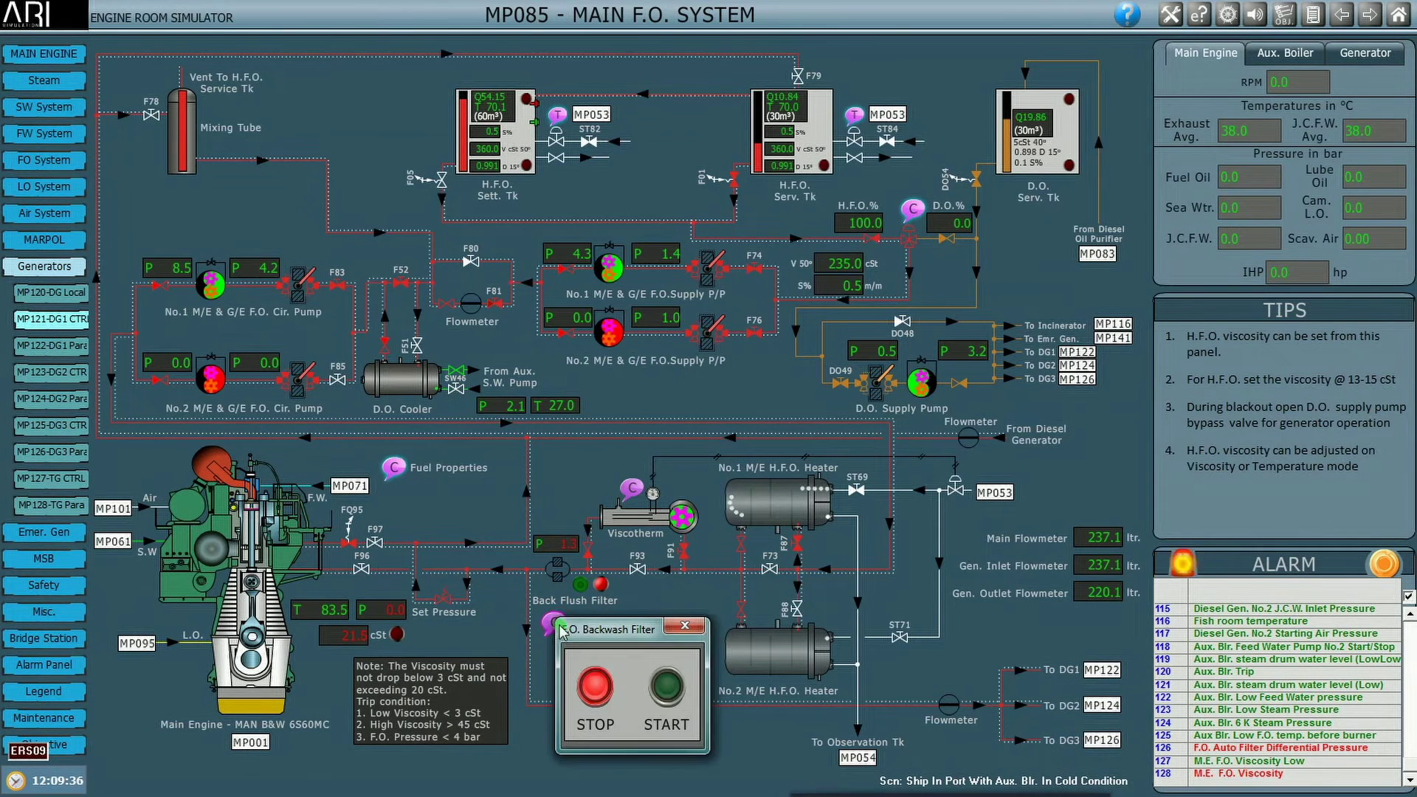
left_click(657, 706)
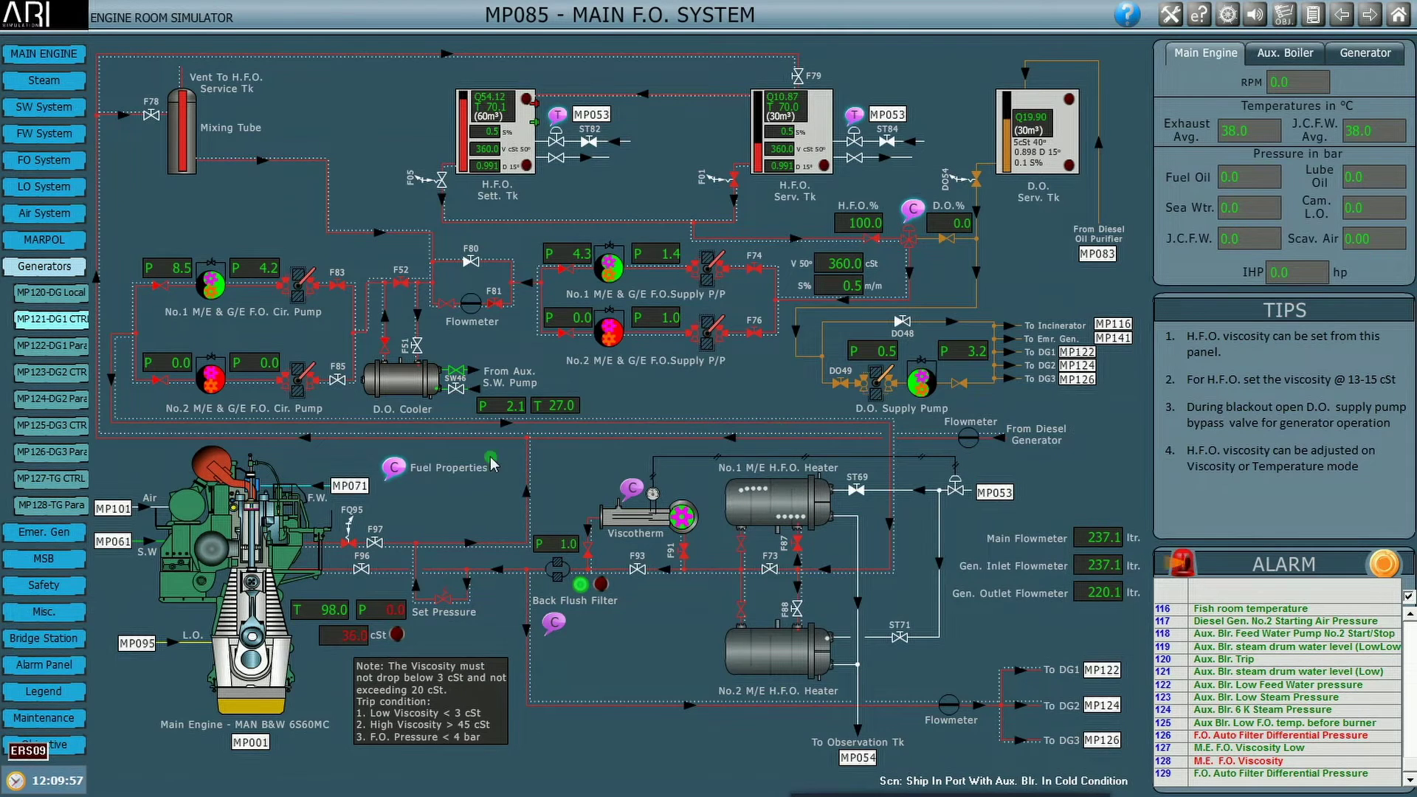
left_click(152, 115)
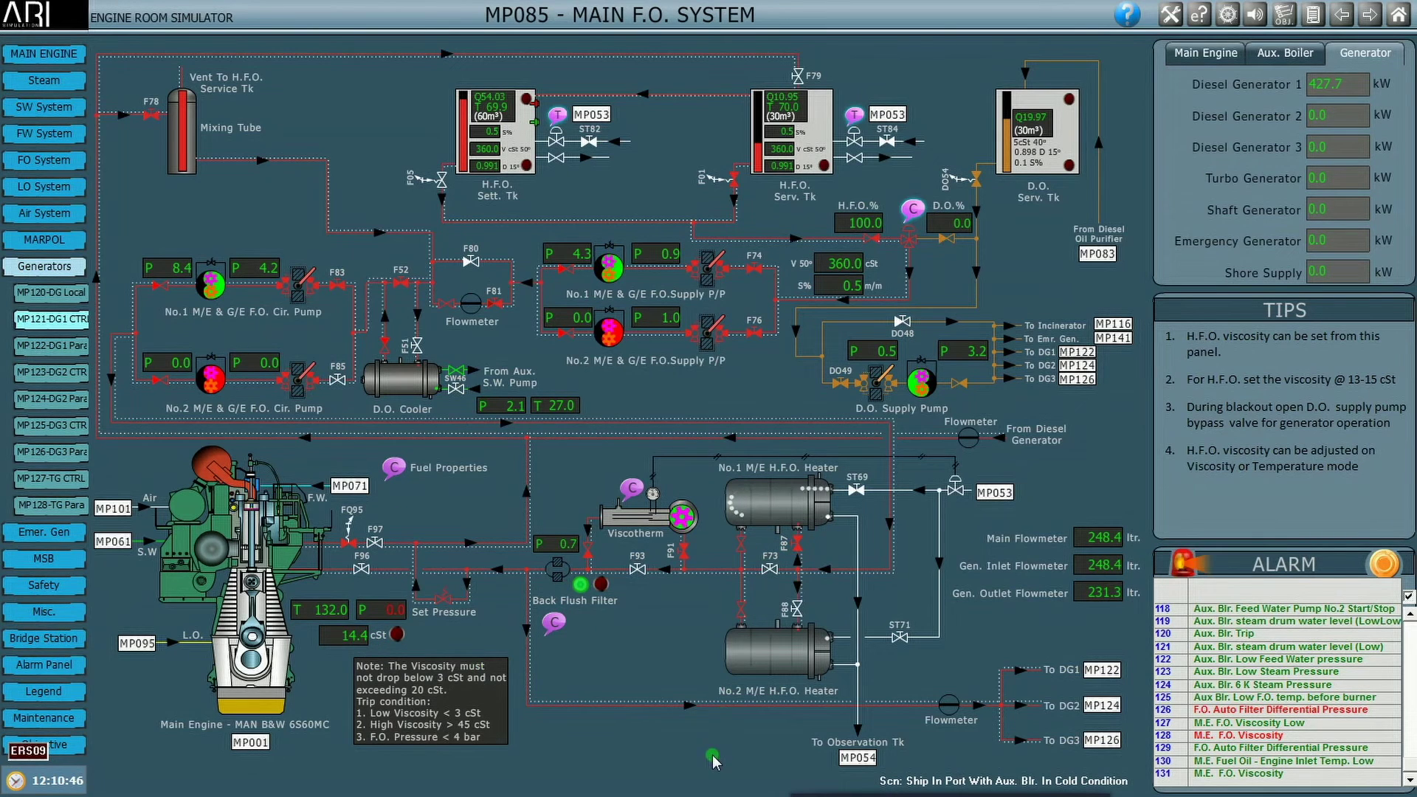
Change No.1 diesel generator to H.F.O. by opening F55 and F59 and closing DO56, DO58 and recirculation valve F57.
left_click(1102, 670)
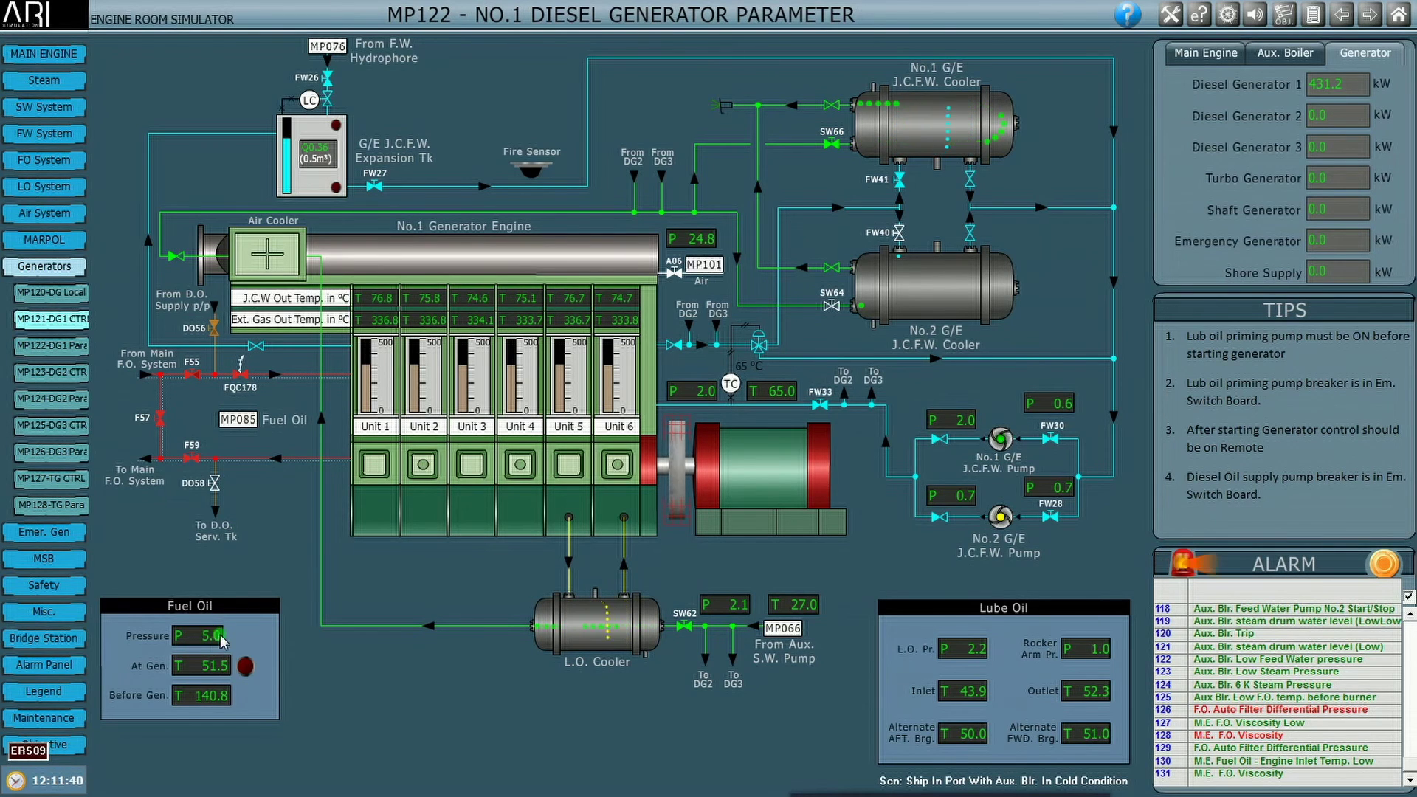
left_click(214, 331)
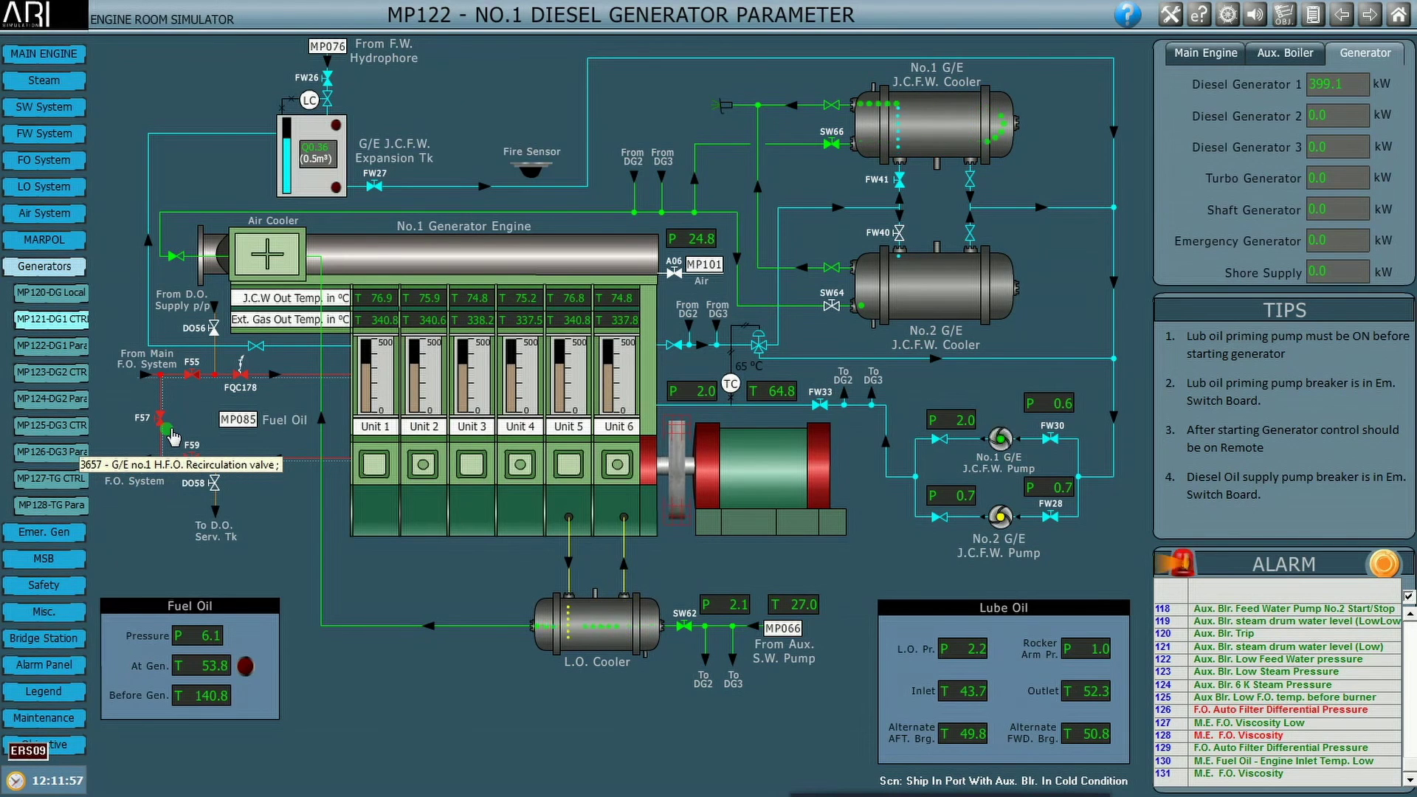
left_click(164, 431)
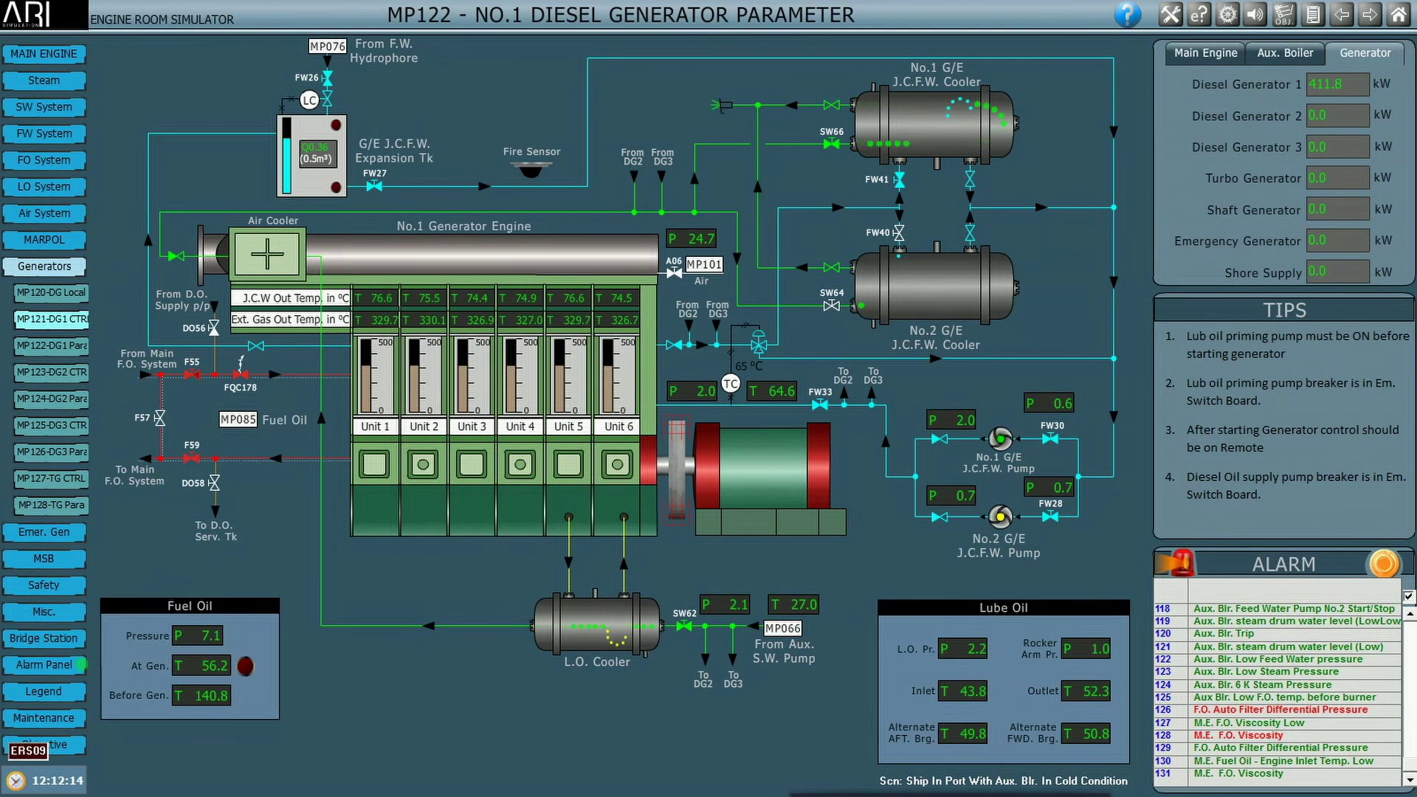
left_click(71, 744)
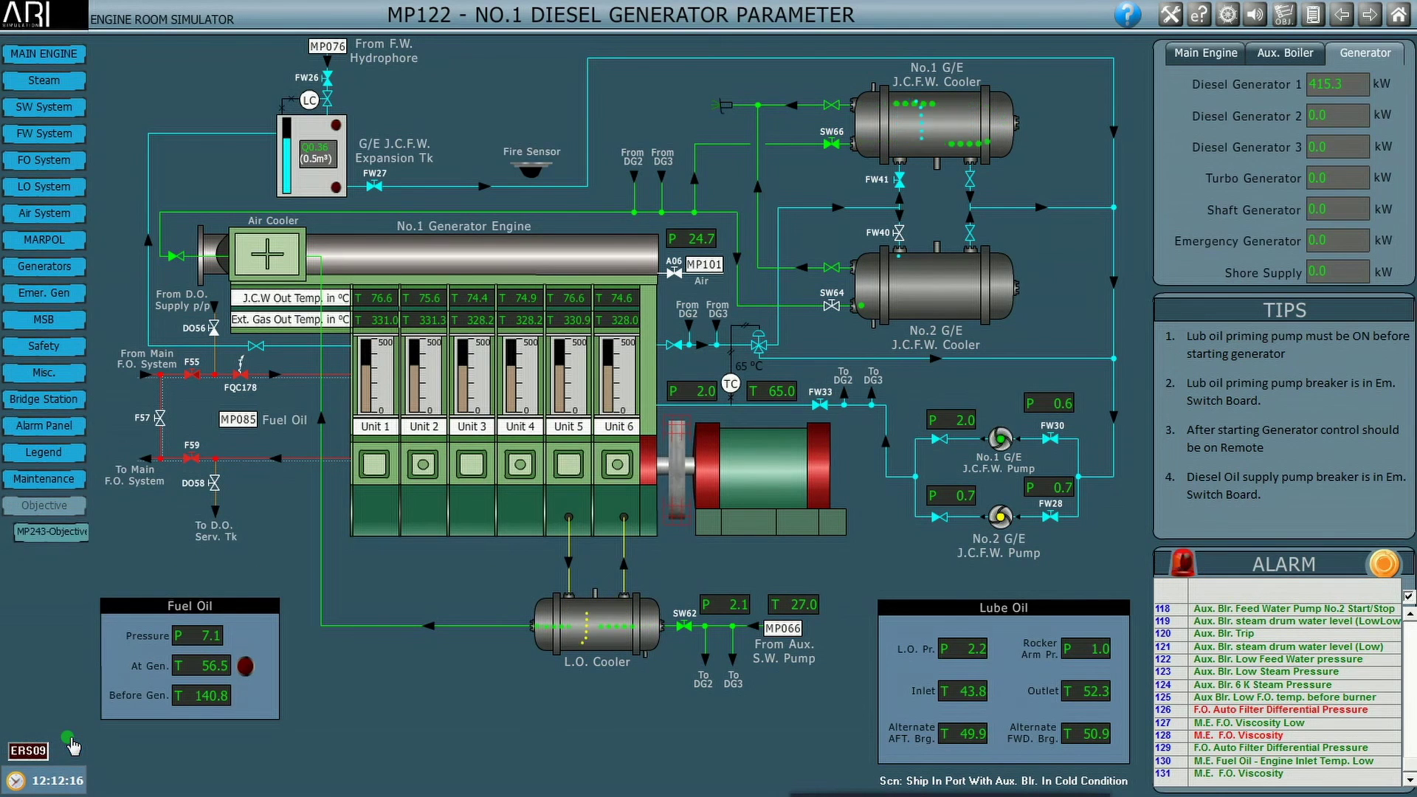